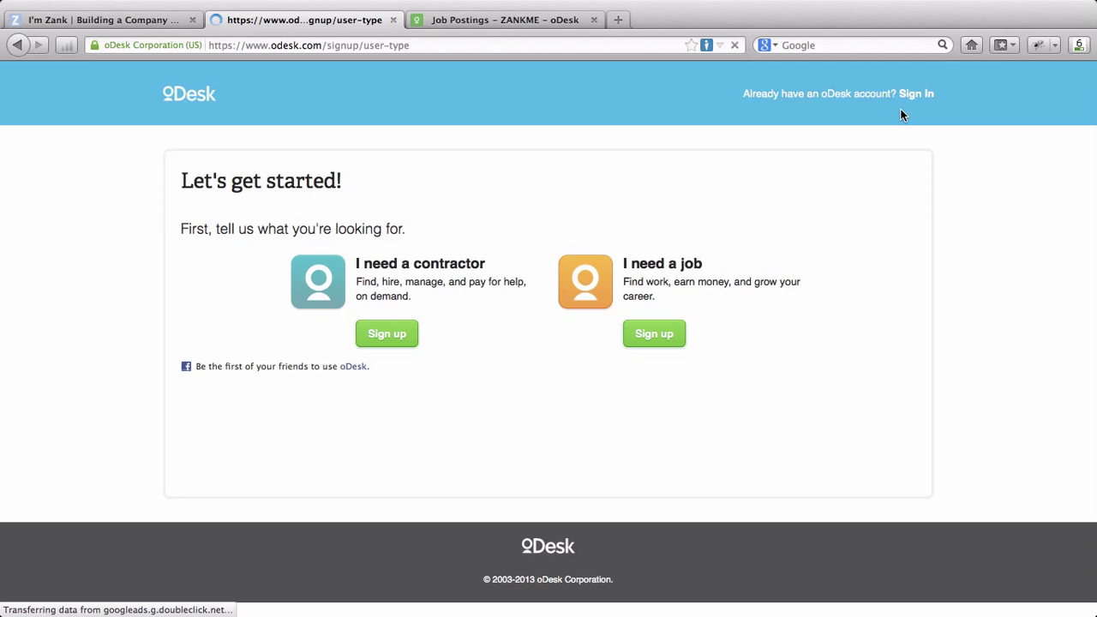
Step: Open the sign-up form for clients who need a contractor and review the fields it asks for
{"action": "left_click", "coordinate": [394, 329]}
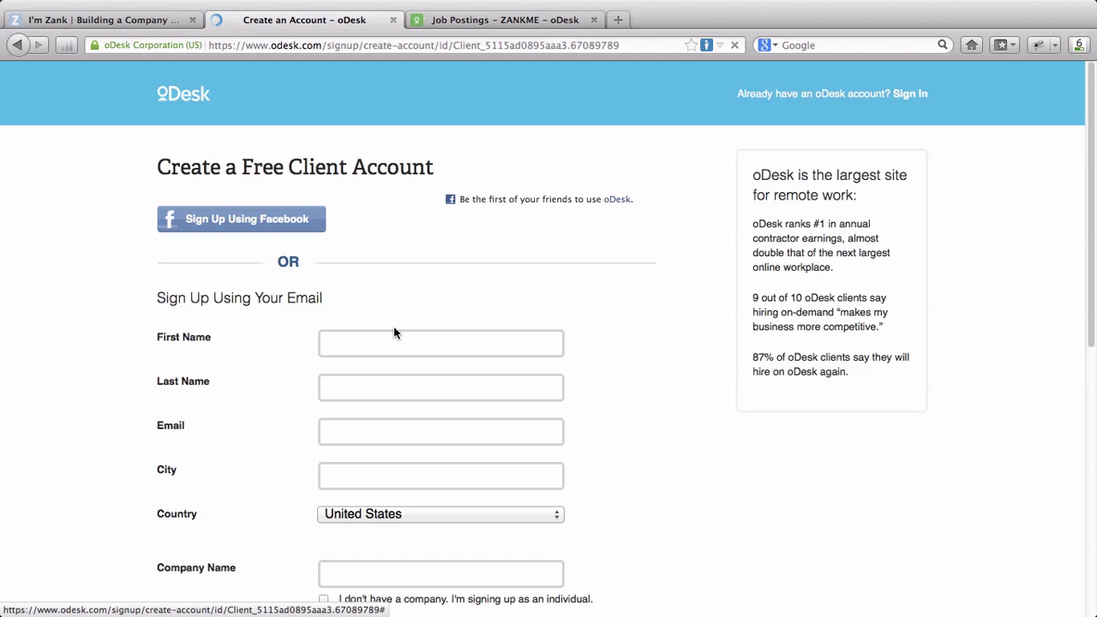
{"action": "scroll", "coordinate": [395, 333], "scroll_direction": "down", "scroll_amount": 5}
{"action": "scroll", "coordinate": [394, 329], "scroll_direction": "down", "scroll_amount": 4}
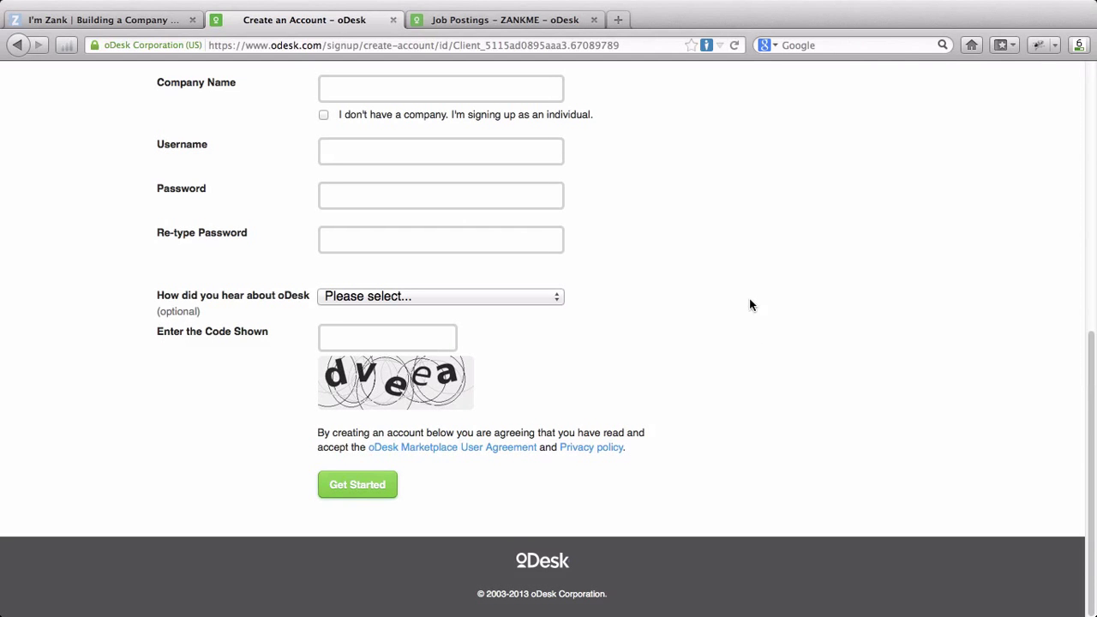
{"action": "scroll", "coordinate": [728, 289], "scroll_direction": "up", "scroll_amount": 10}
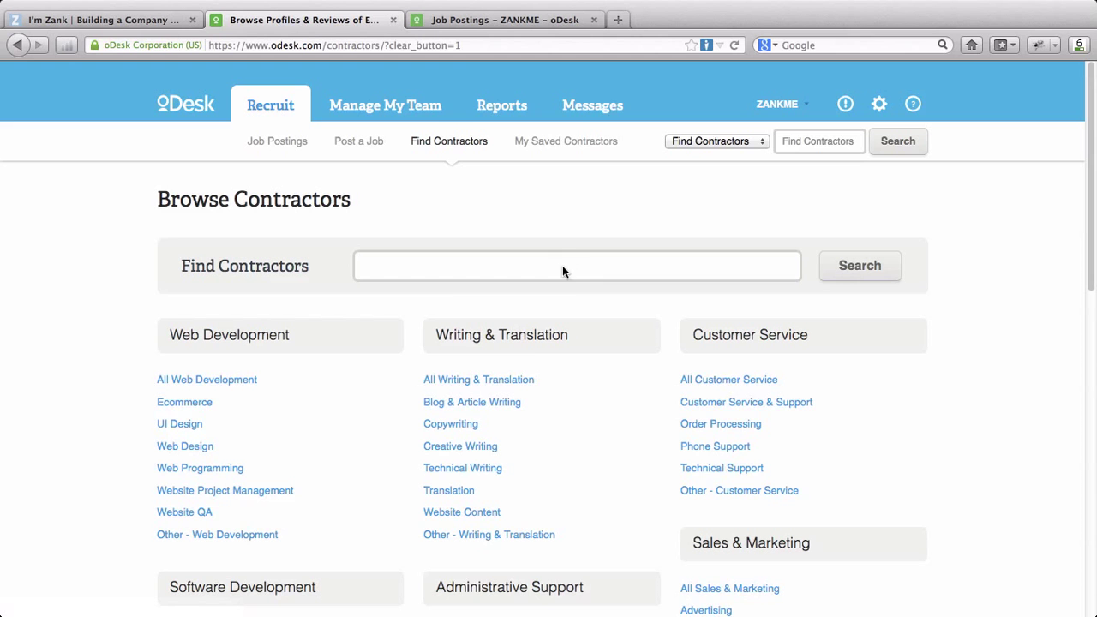
Step: Look over the contractor categories and search the contractors for "personal assistant"
{"action": "scroll", "coordinate": [611, 399], "scroll_direction": "down", "scroll_amount": 5}
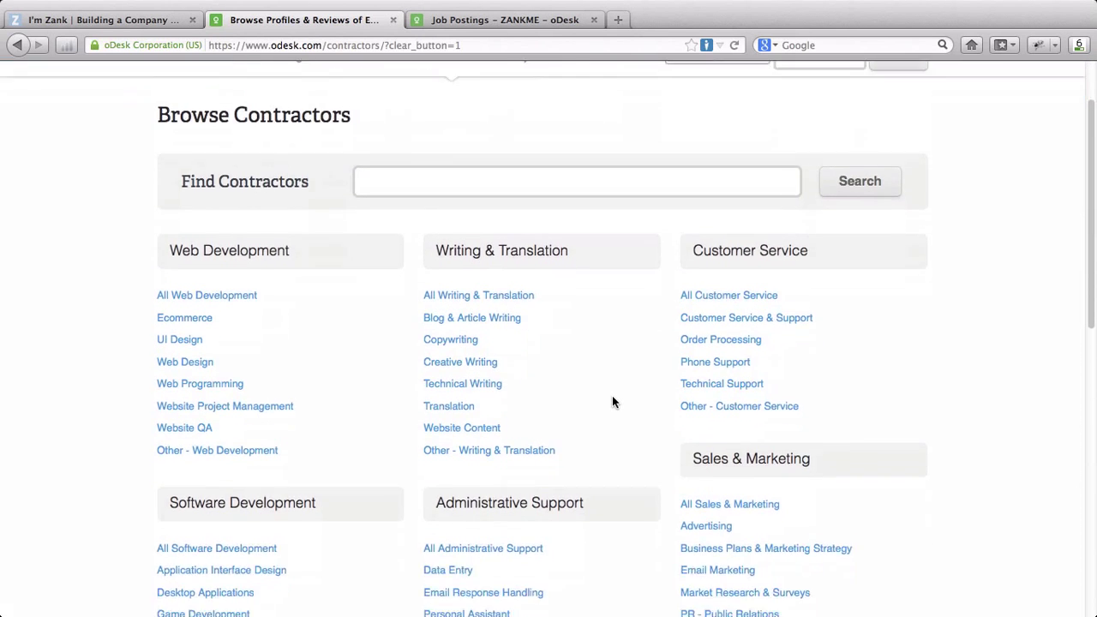
{"action": "scroll", "coordinate": [612, 394], "scroll_direction": "down", "scroll_amount": 3}
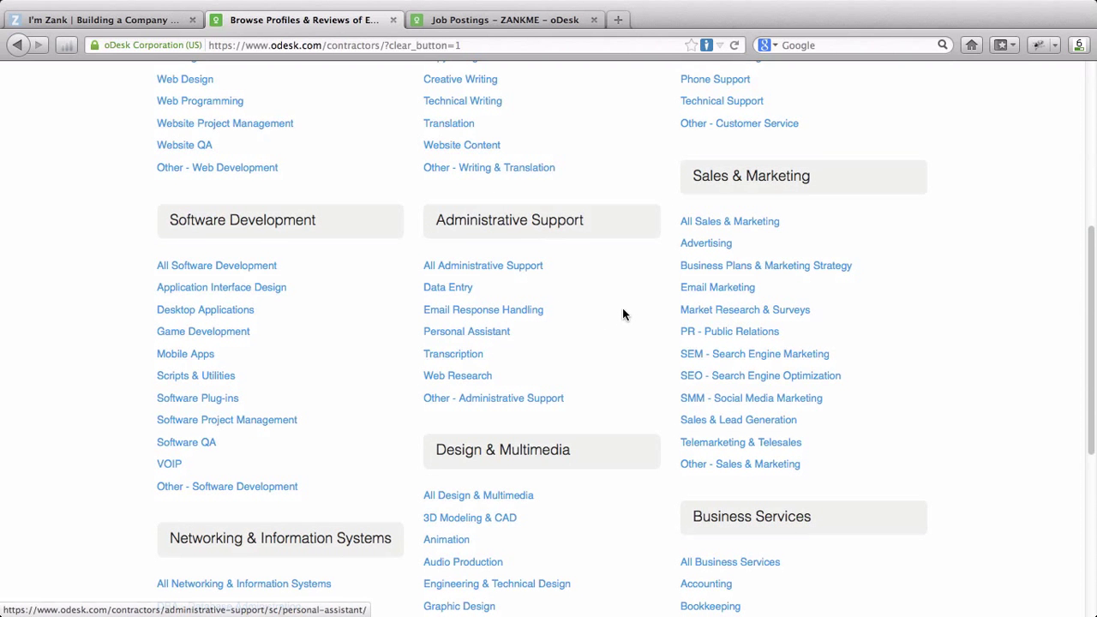
{"action": "scroll", "coordinate": [622, 307], "scroll_direction": "up", "scroll_amount": 8}
{"action": "left_click", "coordinate": [485, 272]}
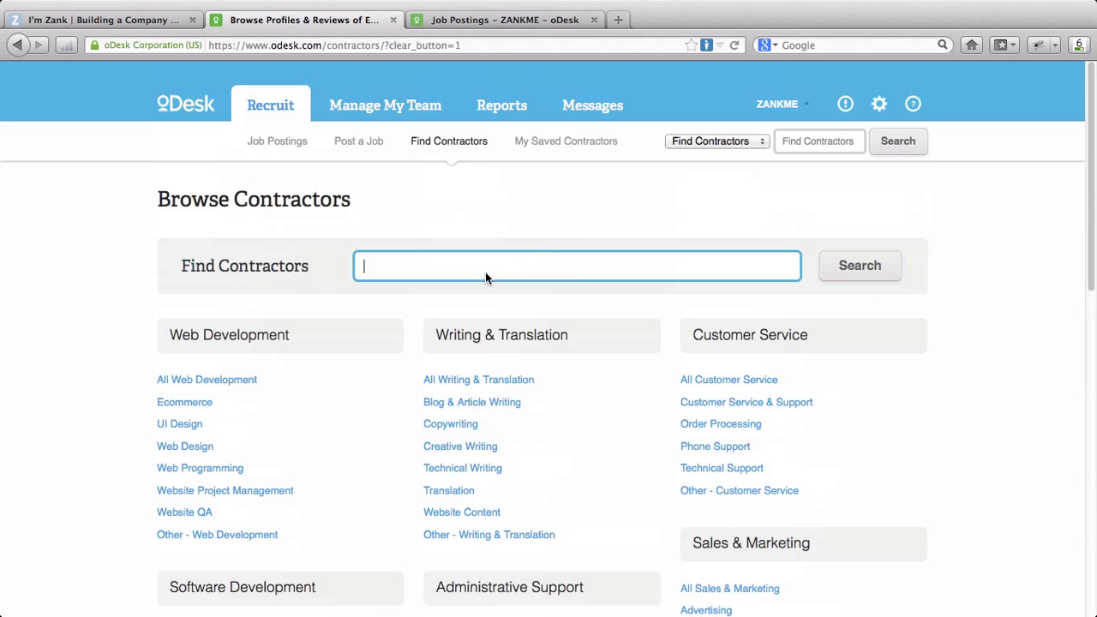
{"action": "type", "text": "personal a"}
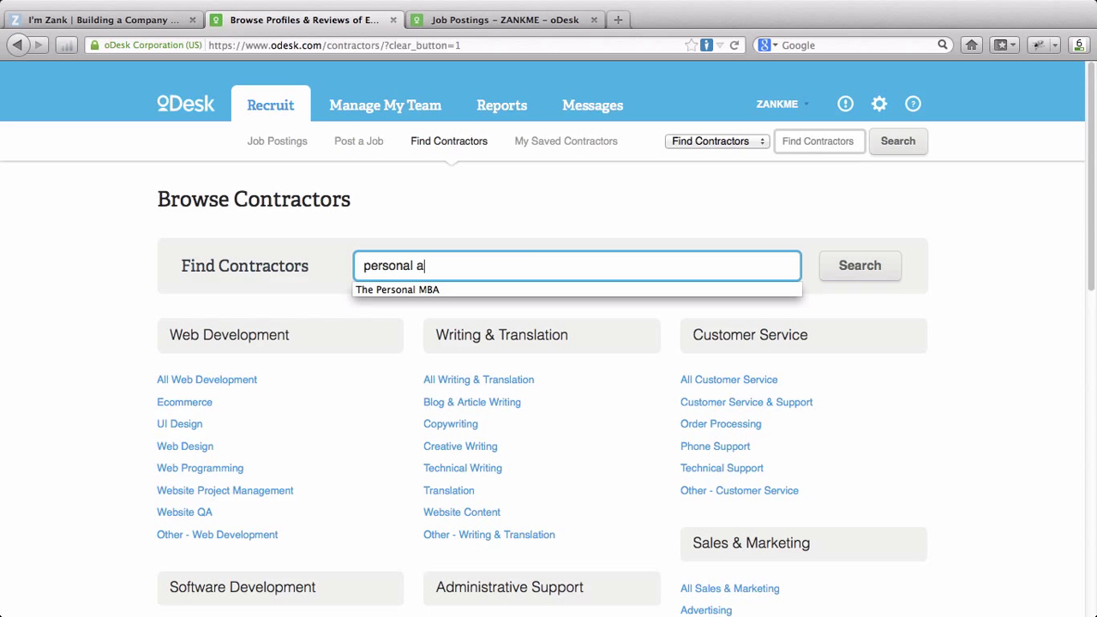
{"action": "type", "text": "ssistant"}
{"action": "key", "text": "Return"}
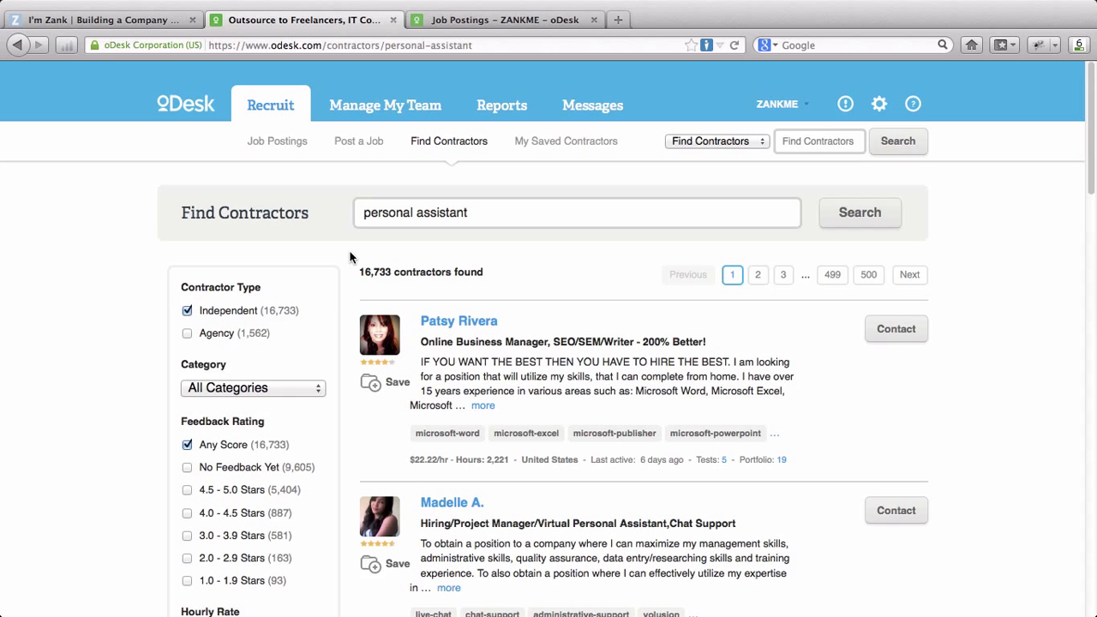
Step: Open a blank Post a Job form in a separate tab and review its fields
{"action": "middle_click", "coordinate": [364, 141]}
{"action": "left_click", "coordinate": [482, 24]}
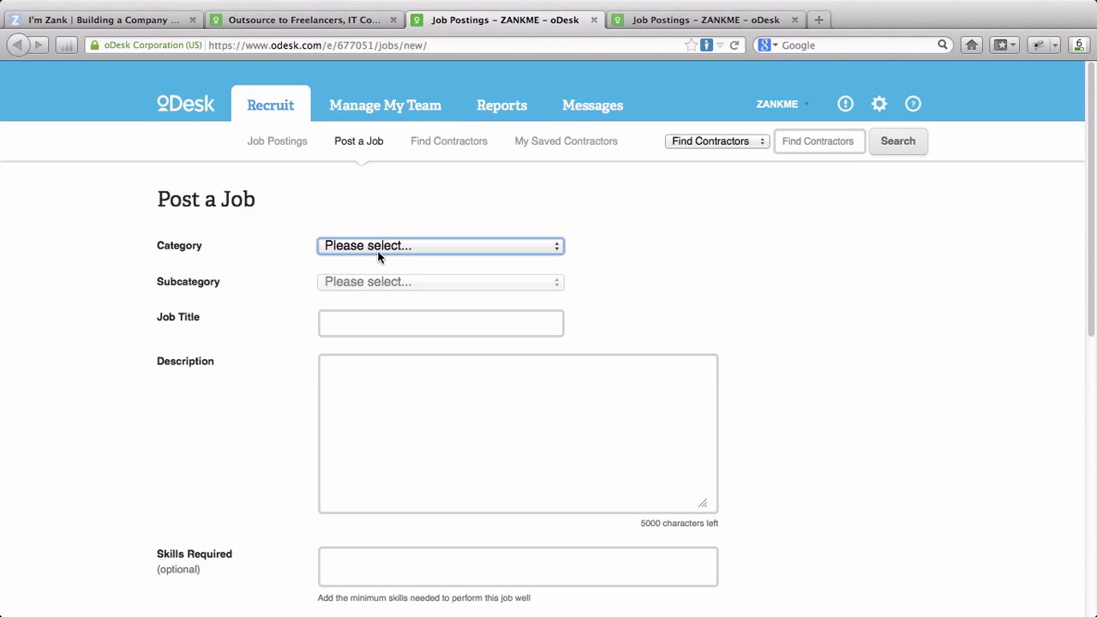
{"action": "scroll", "coordinate": [311, 342], "scroll_direction": "down", "scroll_amount": 3}
{"action": "scroll", "coordinate": [311, 343], "scroll_direction": "up", "scroll_amount": 3}
Step: Compare the blank job form with the already filled-in Personal Assistant / Web Researcher job, ending on the filled-in one
{"action": "left_click", "coordinate": [675, 22]}
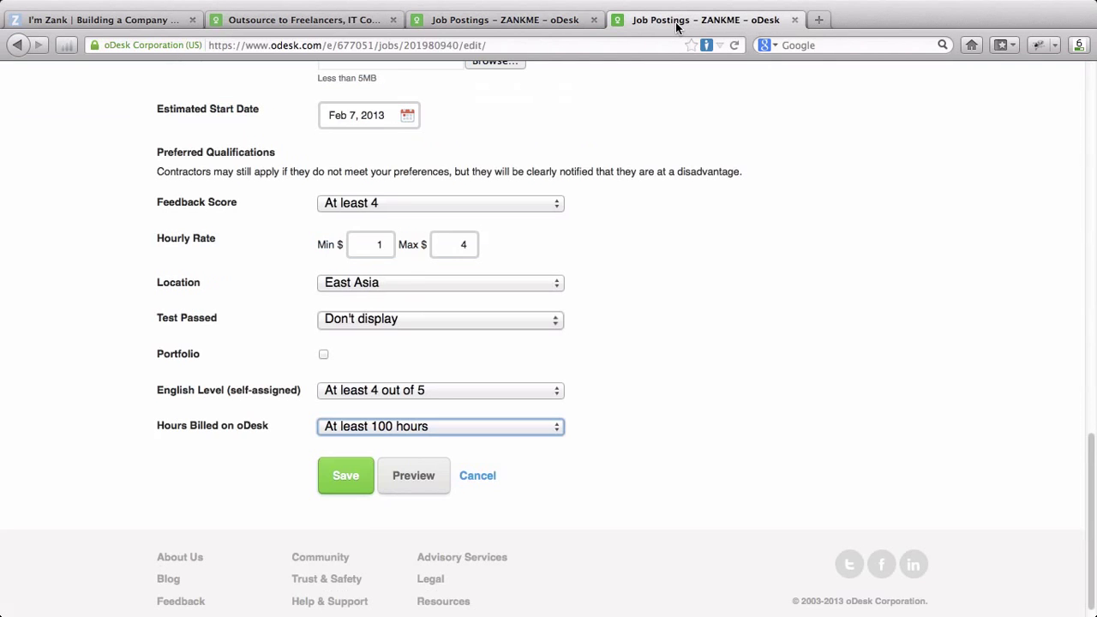
{"action": "scroll", "coordinate": [618, 221], "scroll_direction": "up", "scroll_amount": 15}
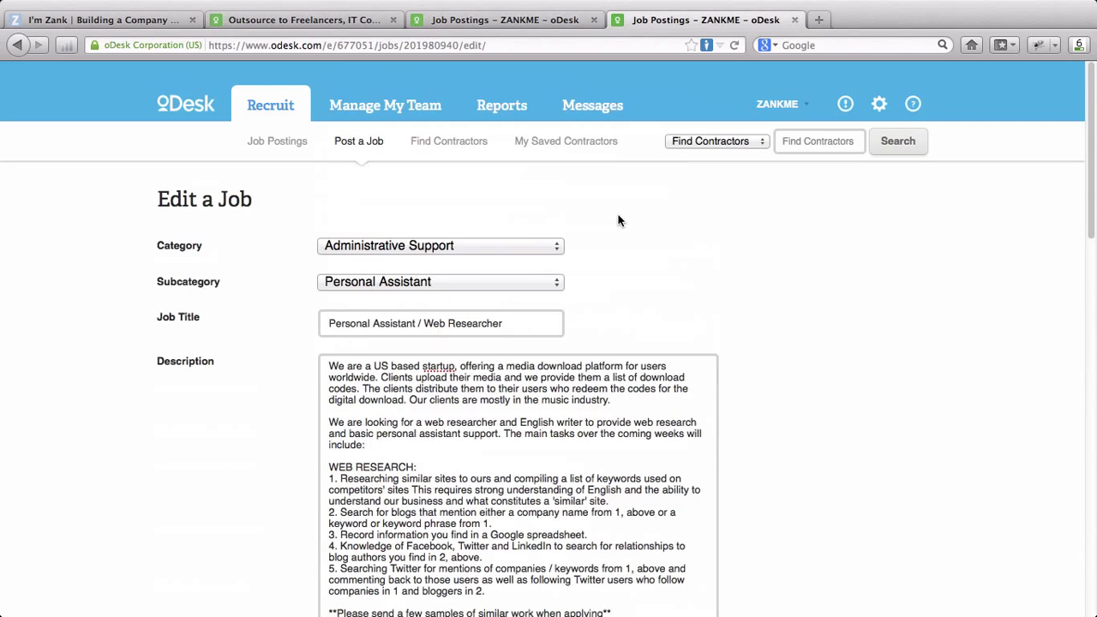
{"action": "left_click", "coordinate": [534, 23]}
{"action": "left_click", "coordinate": [660, 24]}
{"action": "left_click", "coordinate": [541, 22]}
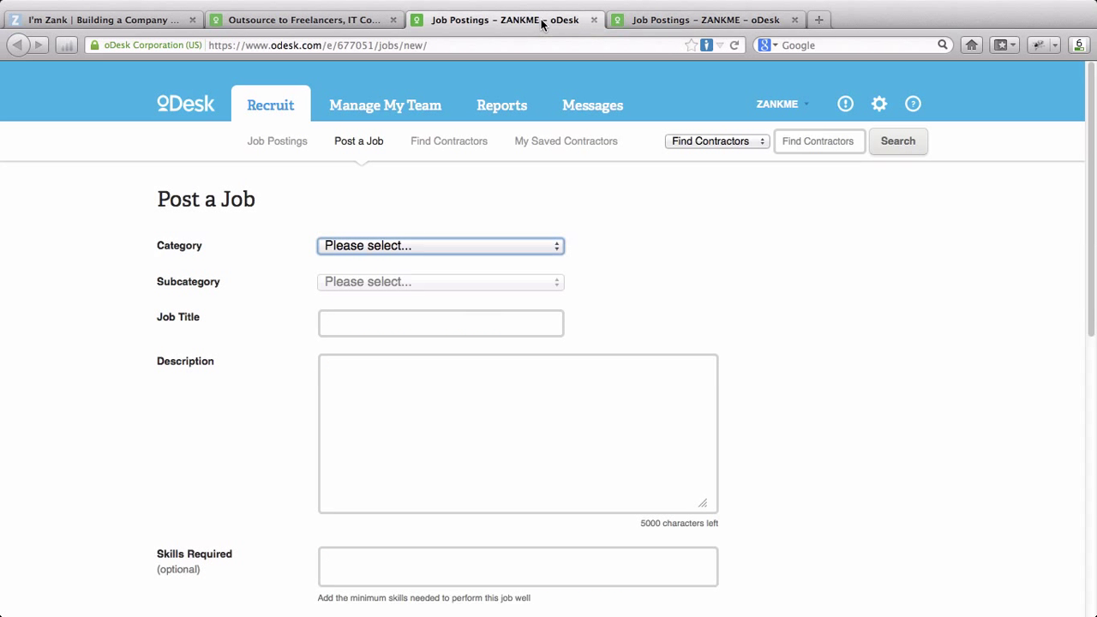
{"action": "left_click", "coordinate": [651, 21]}
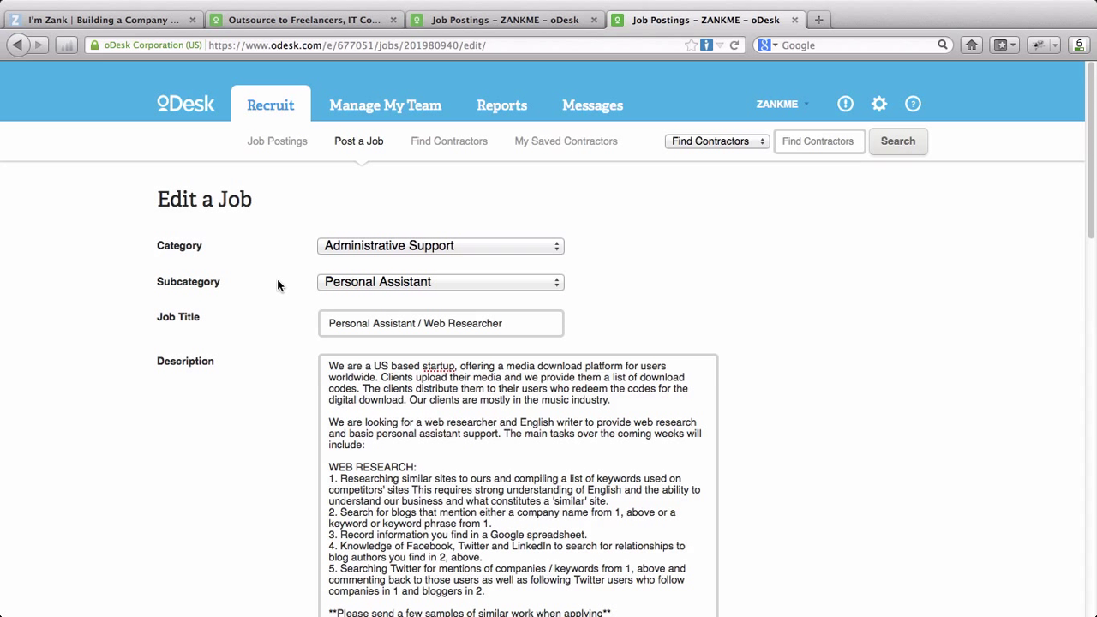
Step: Review the available category and subcategory choices for the job without changing the selection
{"action": "left_click", "coordinate": [350, 247]}
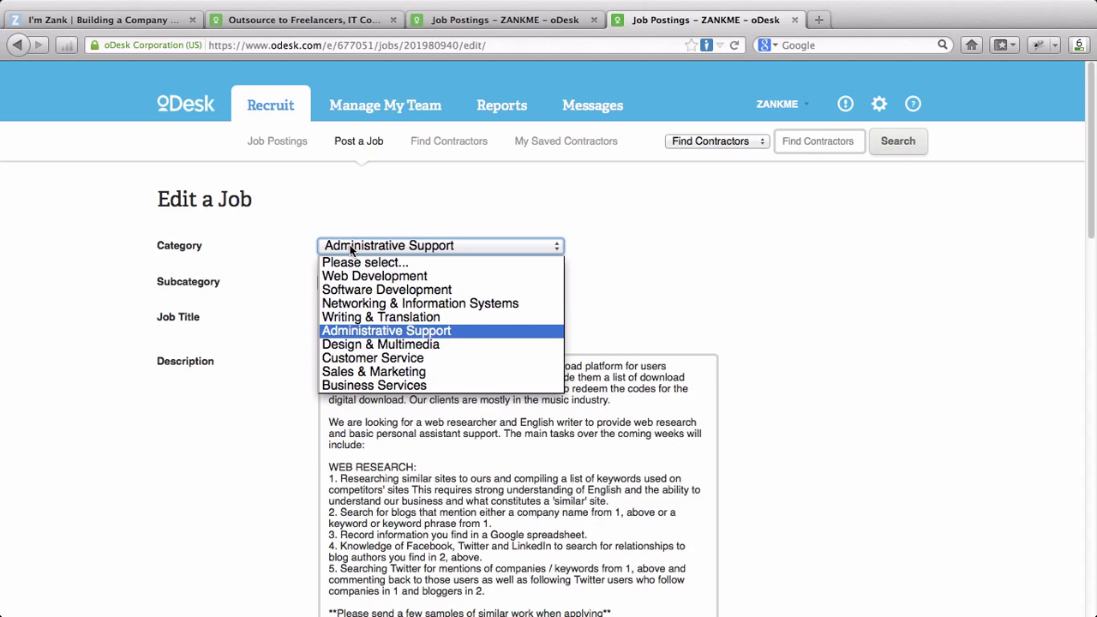
{"action": "left_click", "coordinate": [294, 260]}
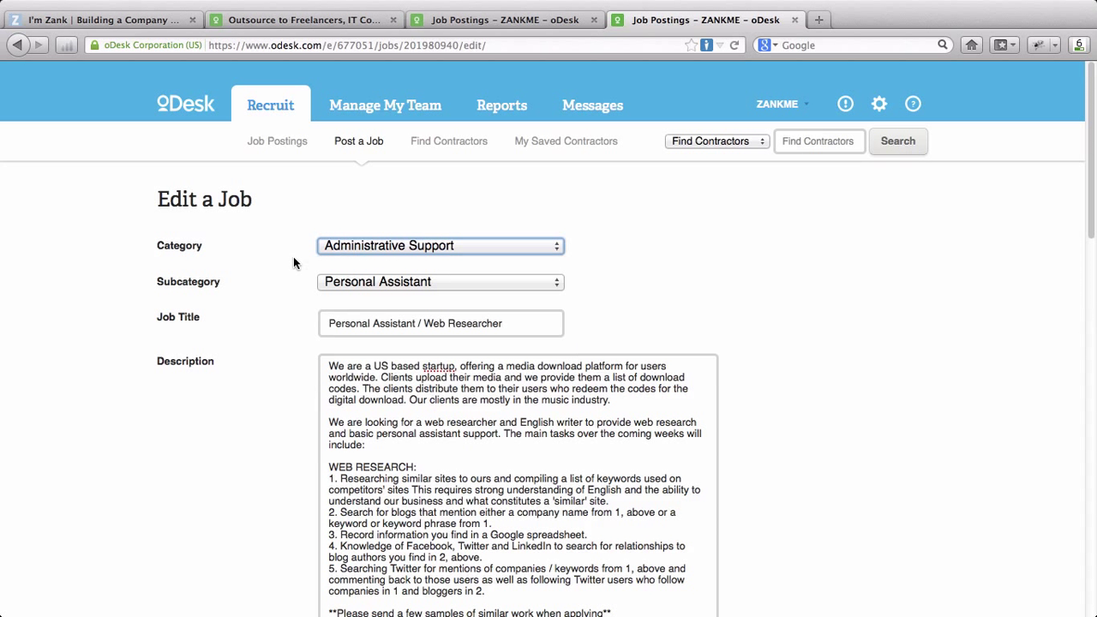
{"action": "left_click", "coordinate": [344, 283]}
{"action": "left_click", "coordinate": [275, 314]}
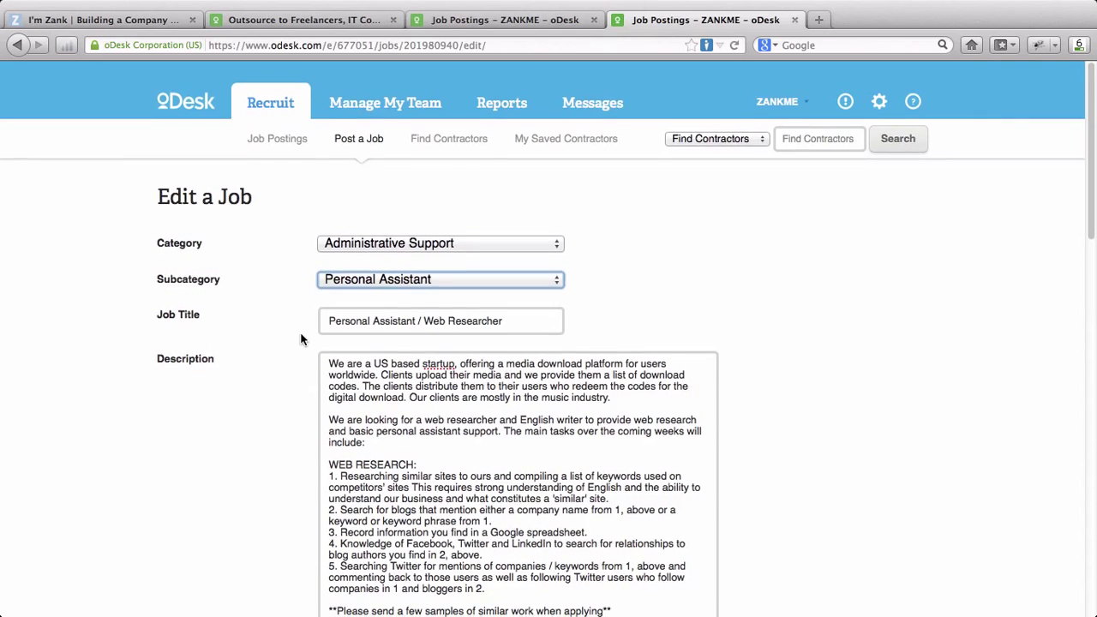
Step: Examine the job description, covering the company introduction, the web research tasks and the request for work samples
{"action": "scroll", "coordinate": [299, 339], "scroll_direction": "down", "scroll_amount": 2}
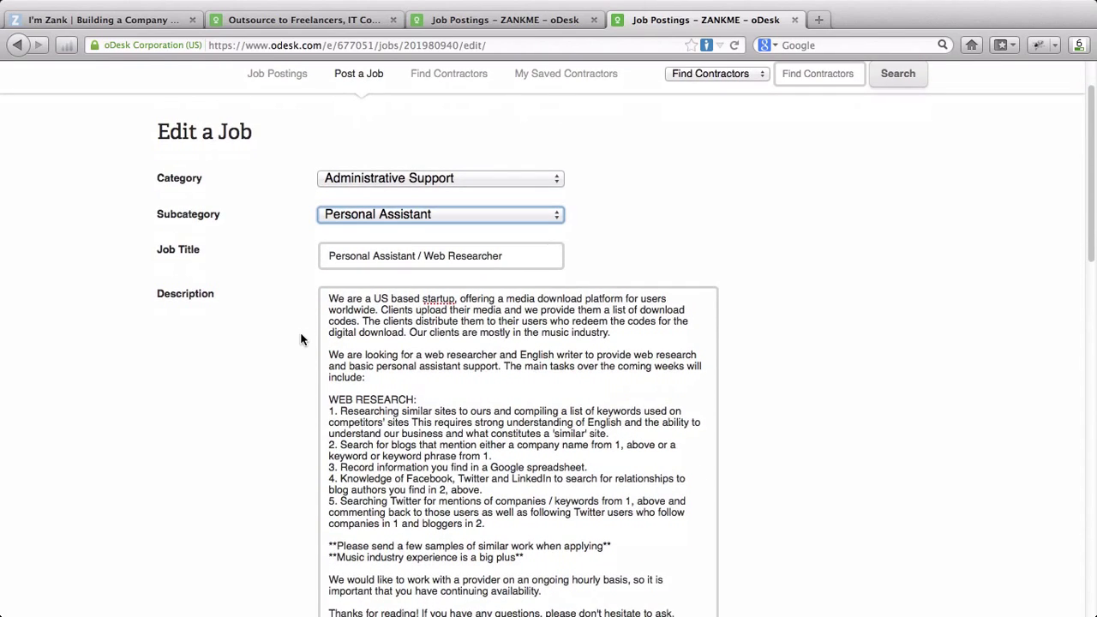
{"action": "scroll", "coordinate": [301, 338], "scroll_direction": "down", "scroll_amount": 2}
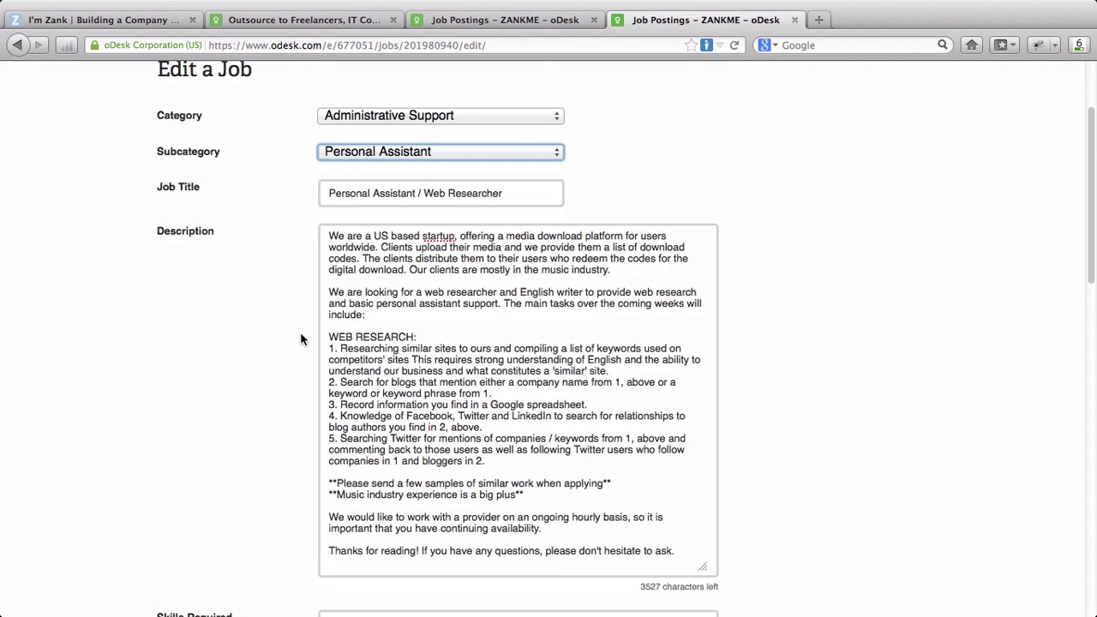
{"action": "scroll", "coordinate": [299, 339], "scroll_direction": "down", "scroll_amount": 3}
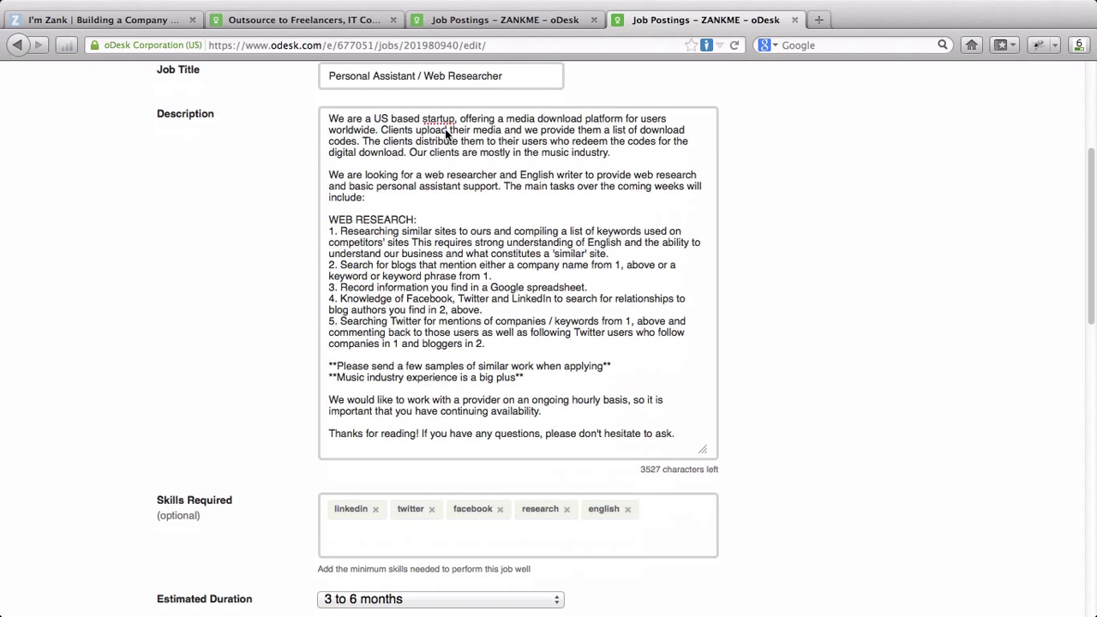
{"action": "left_click_drag", "start_coordinate": [440, 120], "coordinate": [459, 163]}
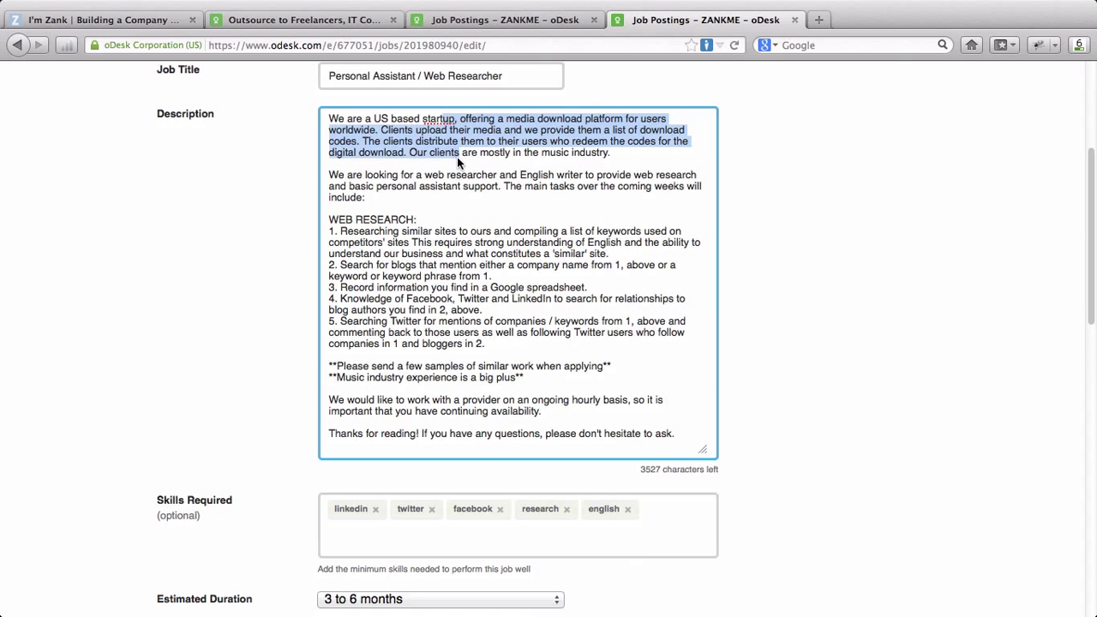
{"action": "left_click", "coordinate": [459, 160]}
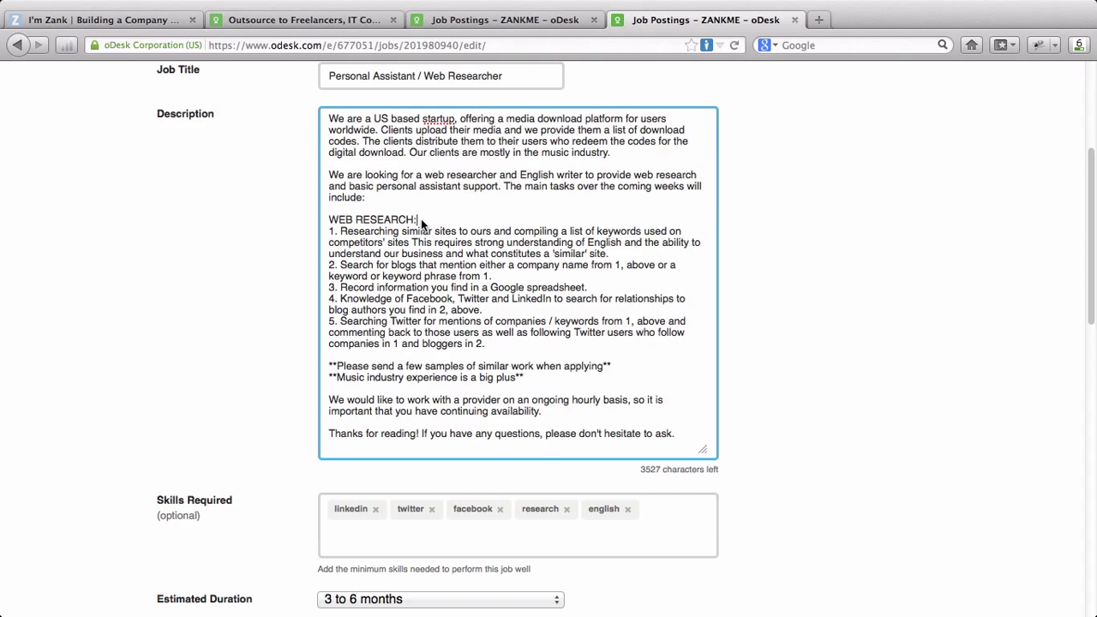
{"action": "left_click_drag", "start_coordinate": [421, 218], "coordinate": [328, 220]}
{"action": "left_click", "coordinate": [397, 218]}
{"action": "scroll", "coordinate": [417, 284], "scroll_direction": "down", "scroll_amount": 1}
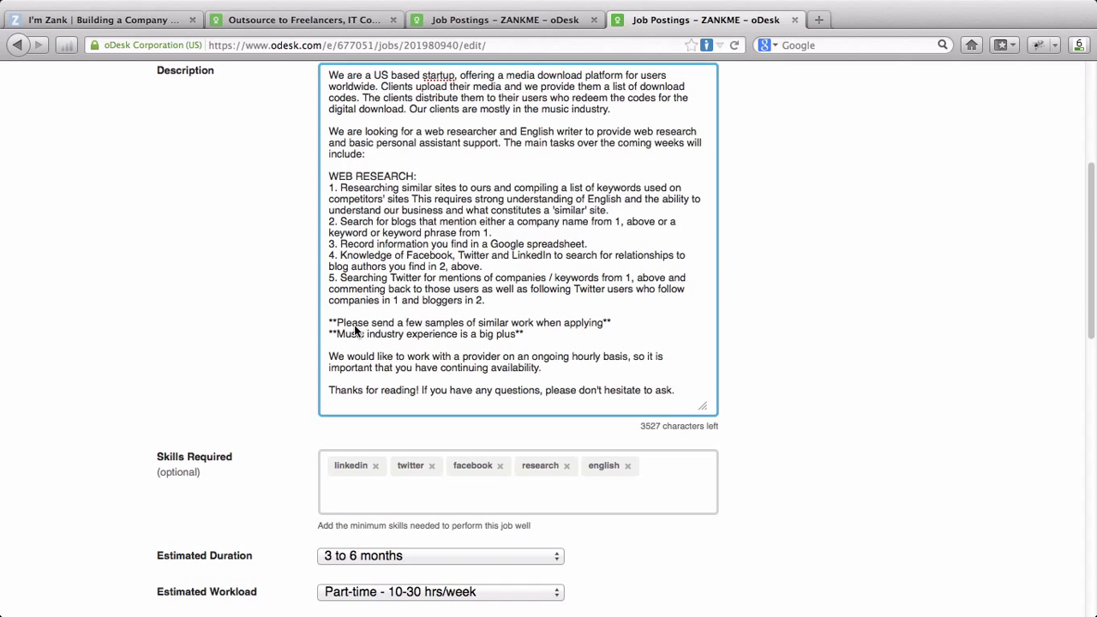
{"action": "left_click_drag", "start_coordinate": [354, 324], "coordinate": [593, 323]}
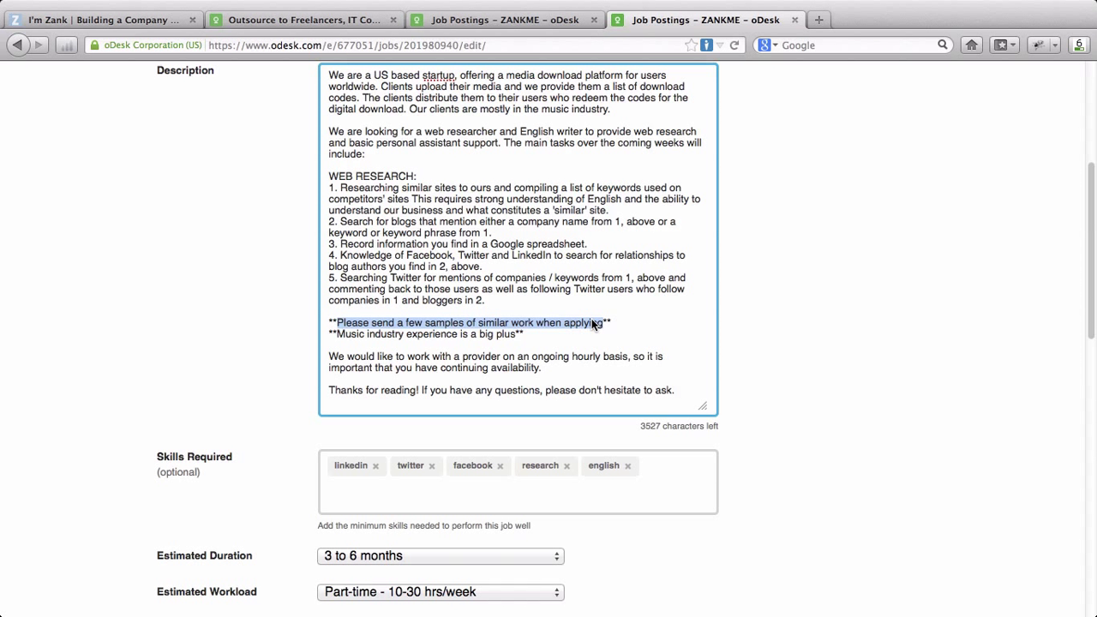
{"action": "key", "text": "Up"}
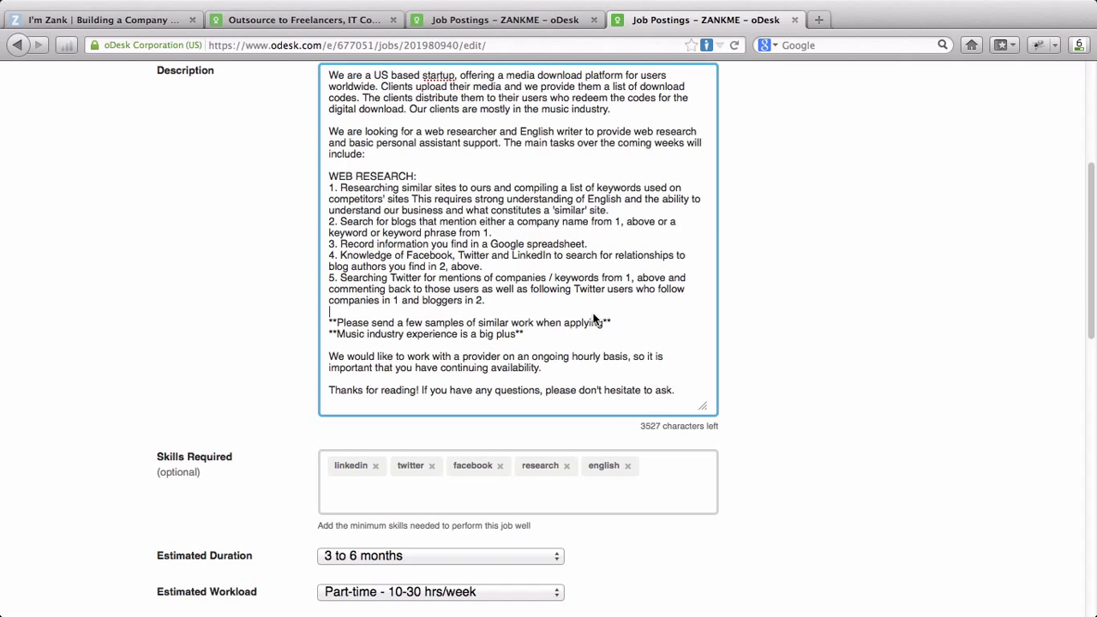
Step: Add the skills seo and wordpress to the job's required skills
{"action": "scroll", "coordinate": [366, 341], "scroll_direction": "down", "scroll_amount": 1}
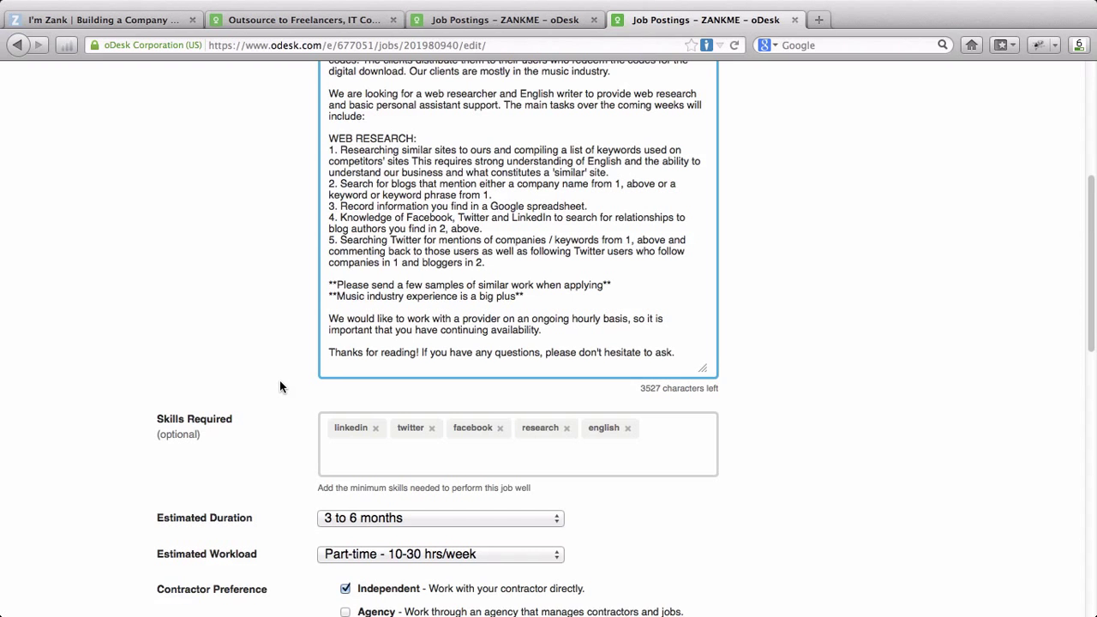
{"action": "scroll", "coordinate": [280, 382], "scroll_direction": "down", "scroll_amount": 2}
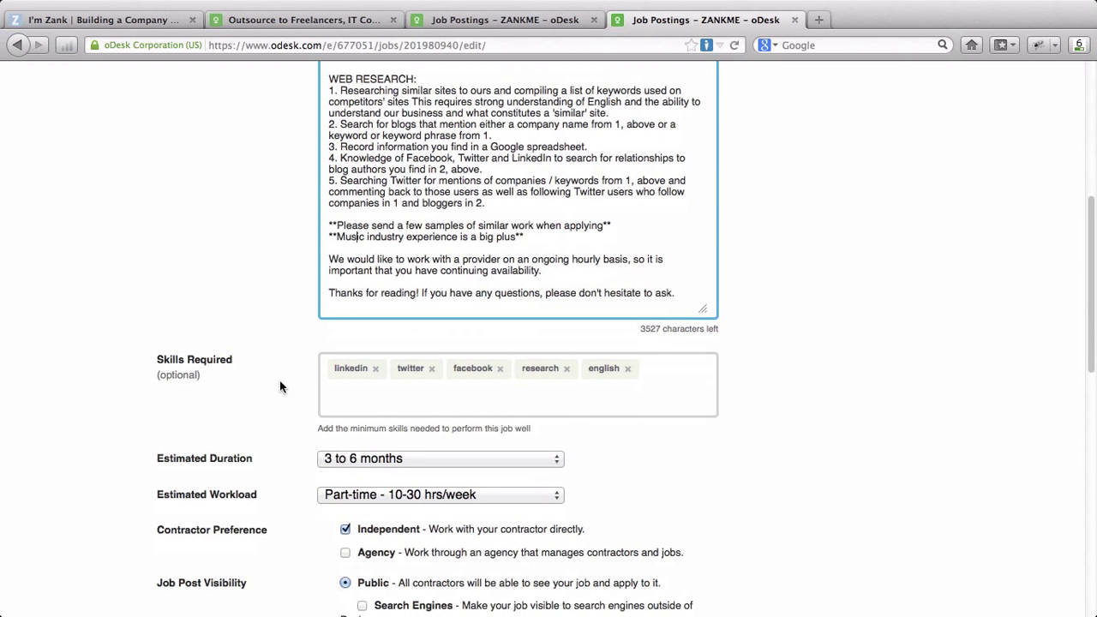
{"action": "left_click", "coordinate": [345, 395]}
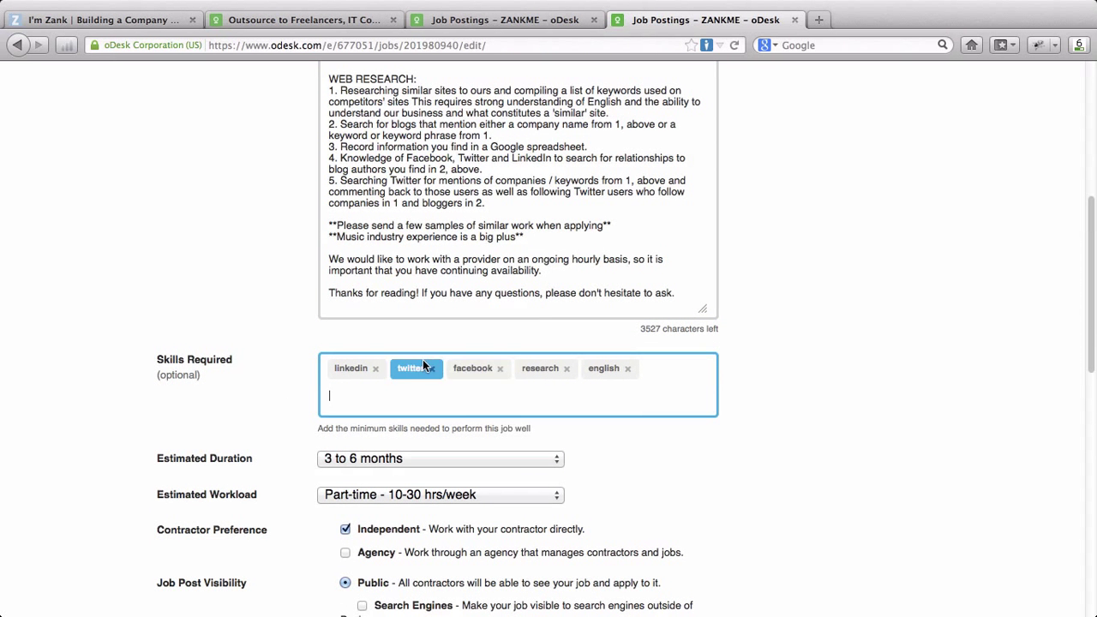
{"action": "left_click", "coordinate": [673, 371]}
{"action": "type", "text": "seo"}
{"action": "key", "text": "Return"}
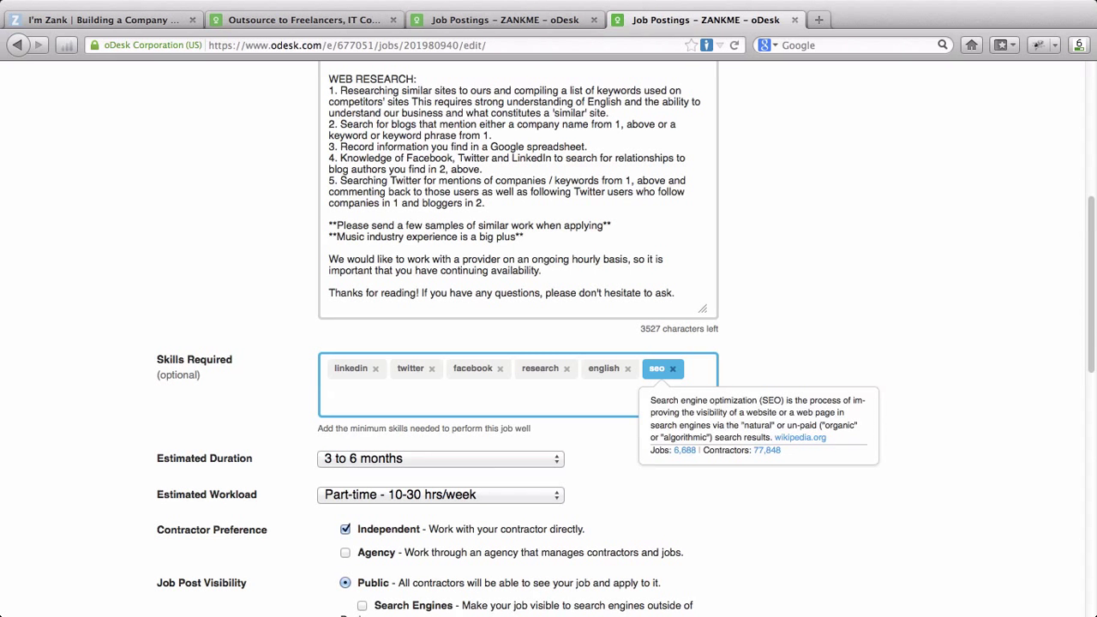
{"action": "type", "text": "wor"}
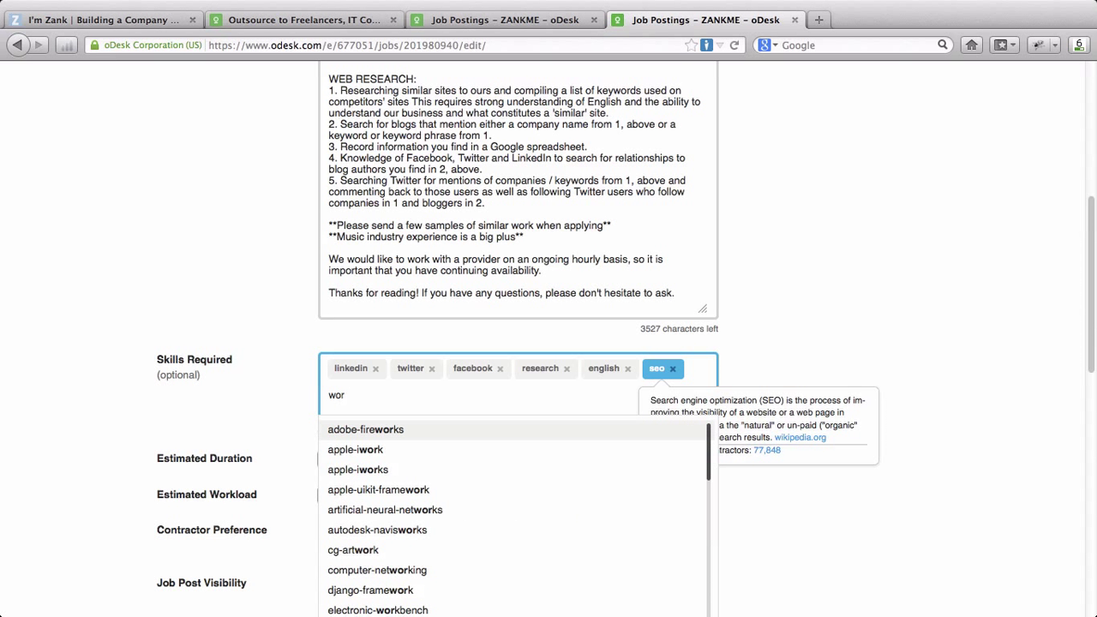
{"action": "key", "text": "Return"}
{"action": "type", "text": "dpress"}
{"action": "key", "text": "Return"}
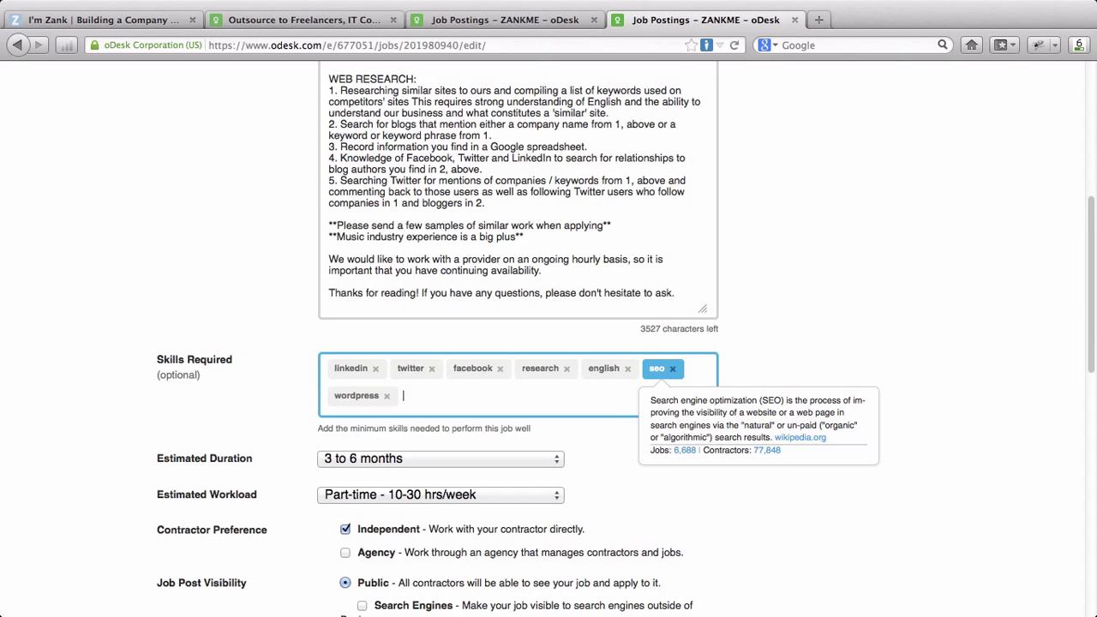
Step: Remove the seo and wordpress skills from the job's required skills
{"action": "left_click", "coordinate": [673, 368]}
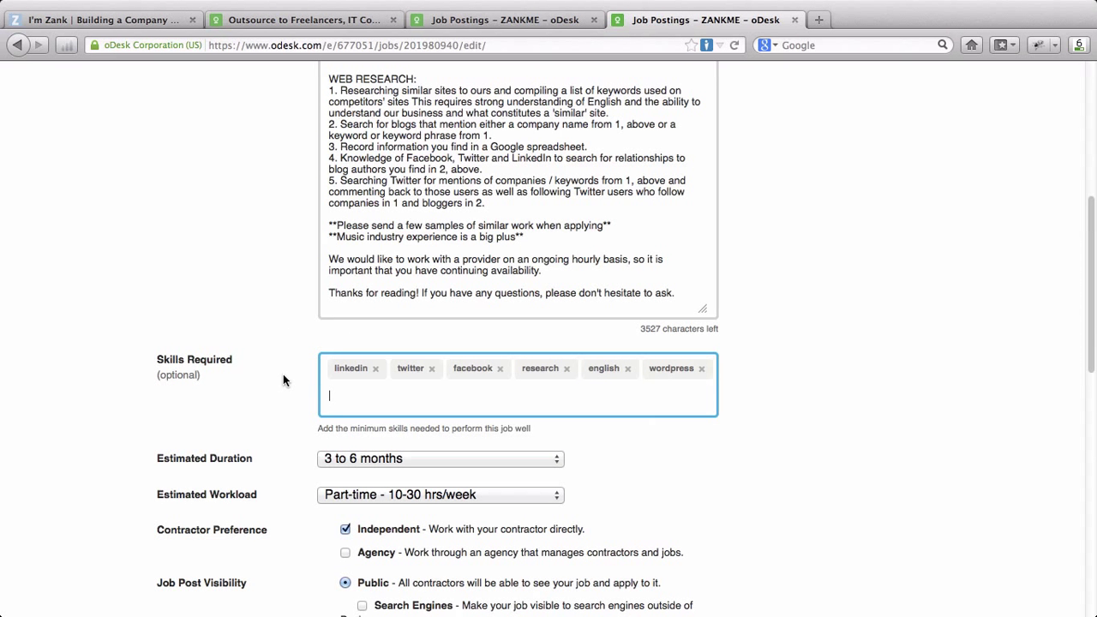
{"action": "scroll", "coordinate": [283, 374], "scroll_direction": "down", "scroll_amount": 2}
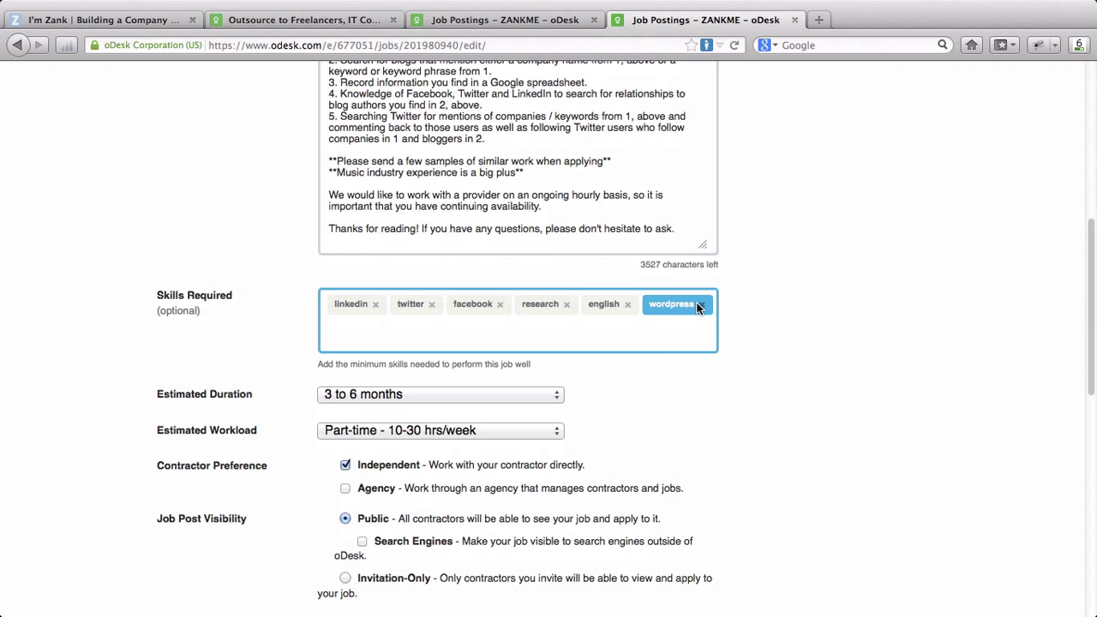
{"action": "left_click", "coordinate": [700, 306]}
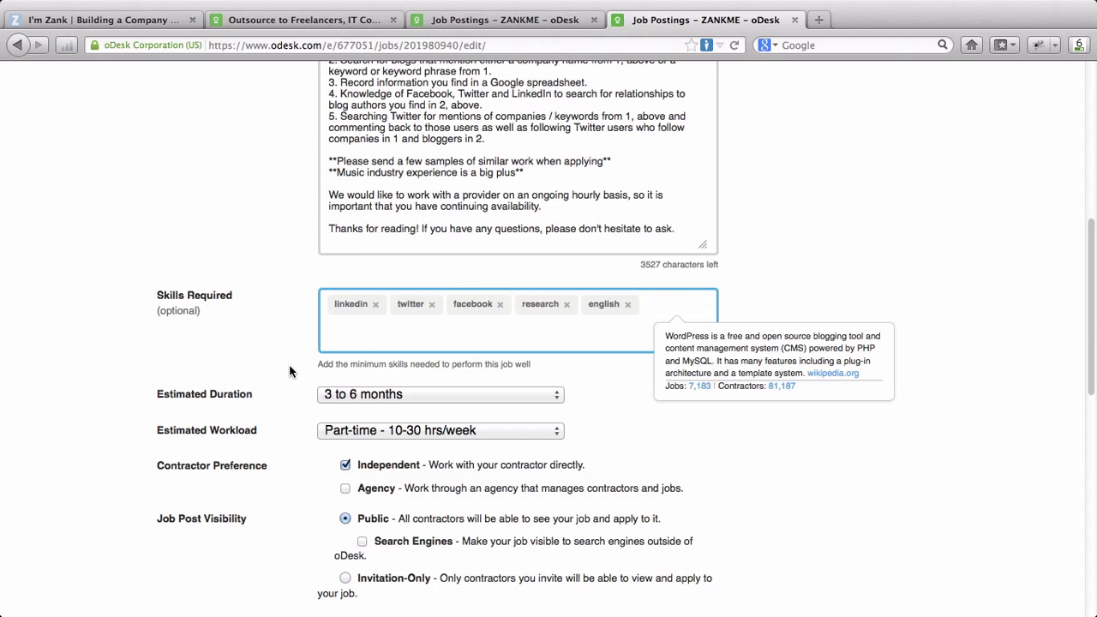
Step: Review the job's estimated duration, the workload choices, the contractor preference and the job post visibility without changing them
{"action": "scroll", "coordinate": [289, 370], "scroll_direction": "down", "scroll_amount": 5}
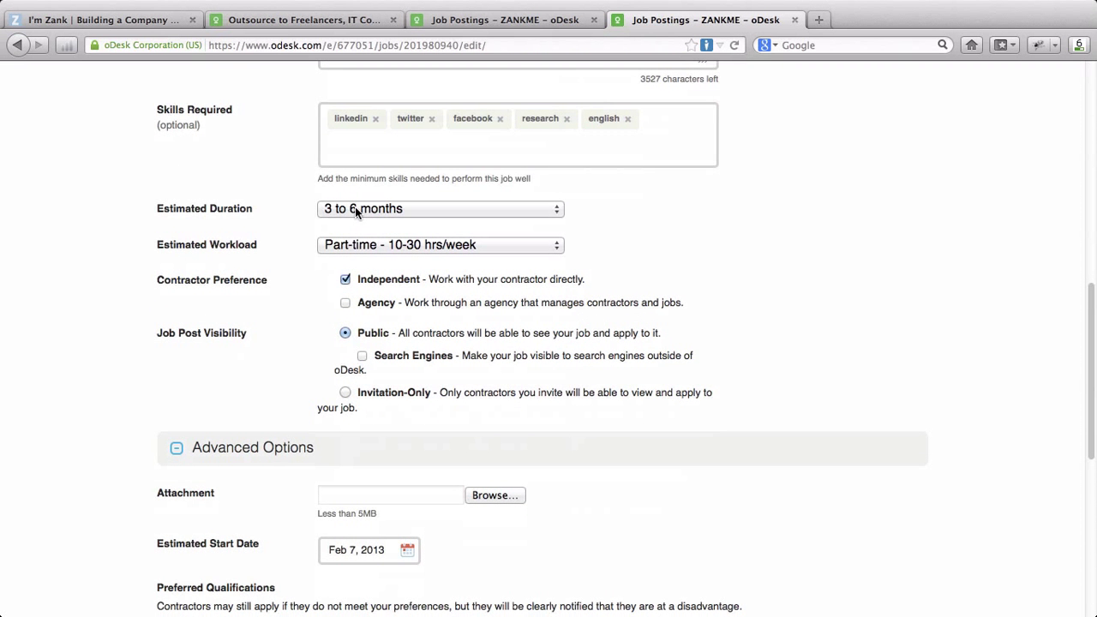
{"action": "left_click", "coordinate": [325, 246]}
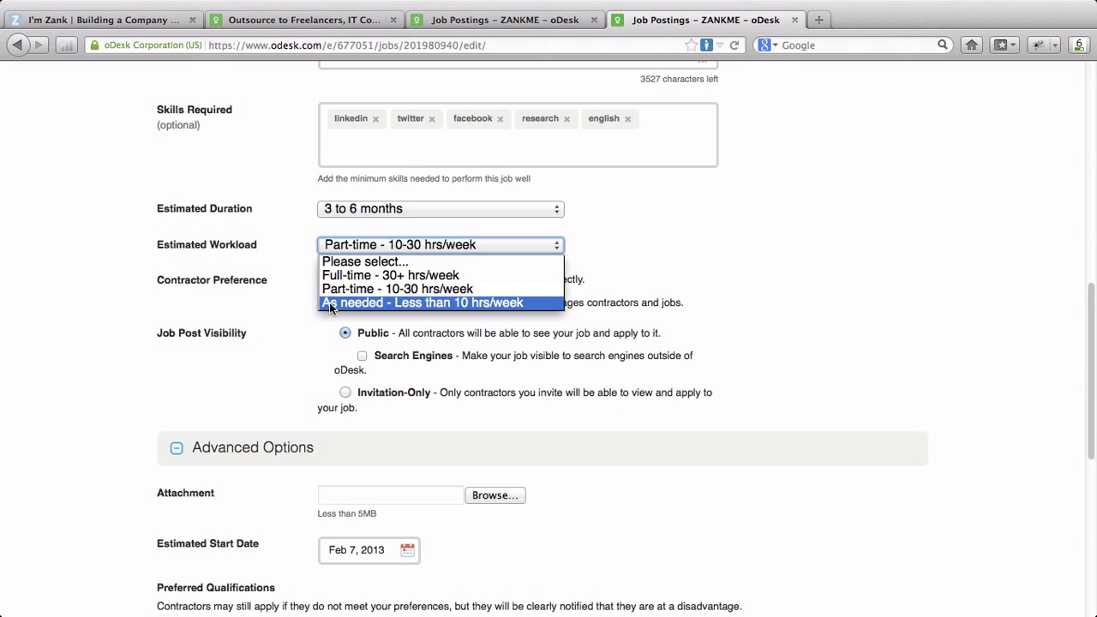
{"action": "left_click", "coordinate": [297, 271]}
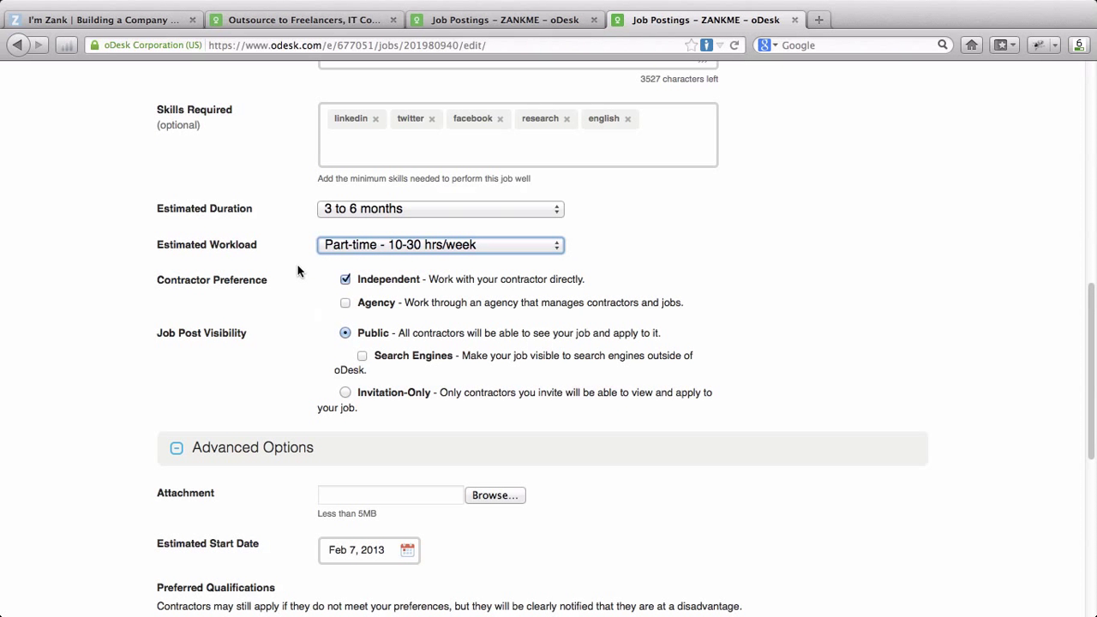
{"action": "scroll", "coordinate": [297, 268], "scroll_direction": "down", "scroll_amount": 2}
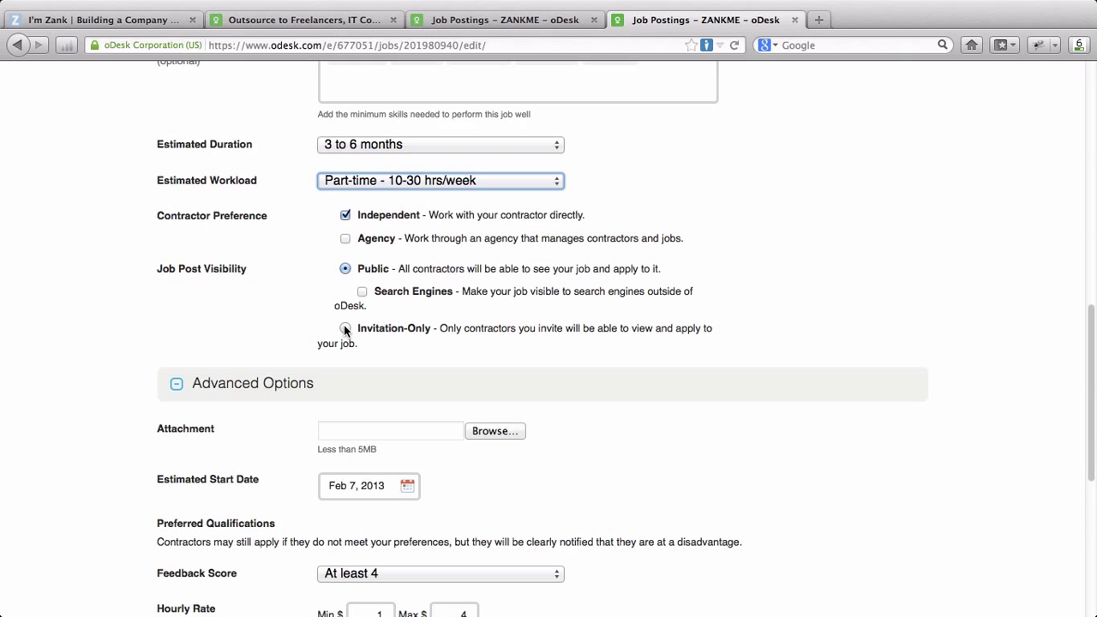
{"action": "left_click", "coordinate": [303, 304]}
{"action": "scroll", "coordinate": [303, 305], "scroll_direction": "down", "scroll_amount": 1}
{"action": "scroll", "coordinate": [303, 305], "scroll_direction": "down", "scroll_amount": 5}
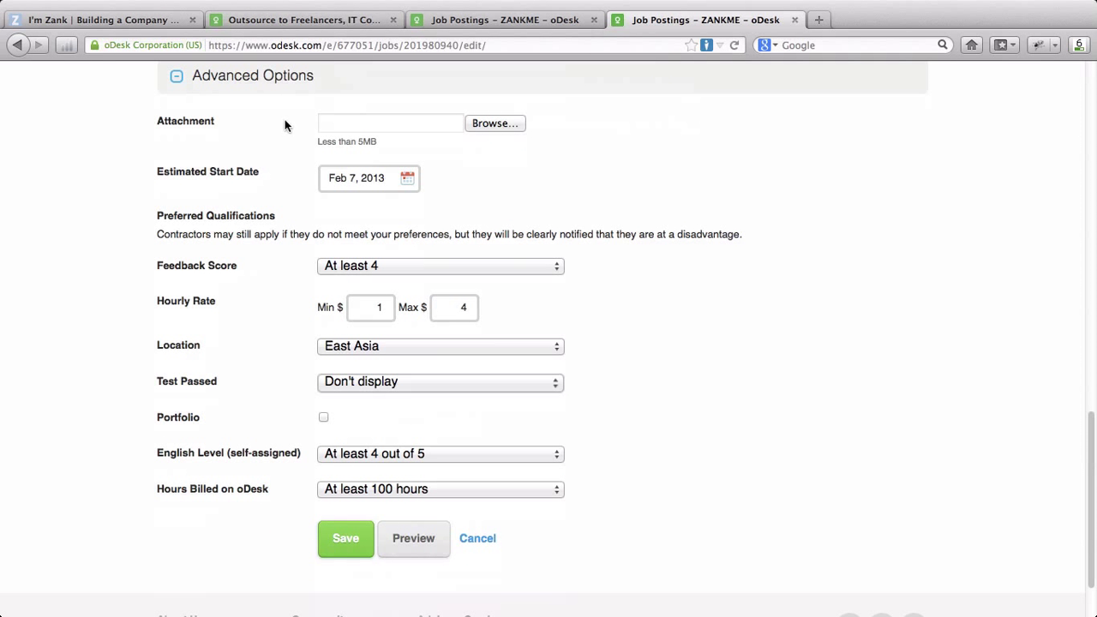
Step: Examine the preferred qualifications, including the available choices for feedback score, test passed and hours billed, without changing the selections
{"action": "left_click", "coordinate": [322, 269]}
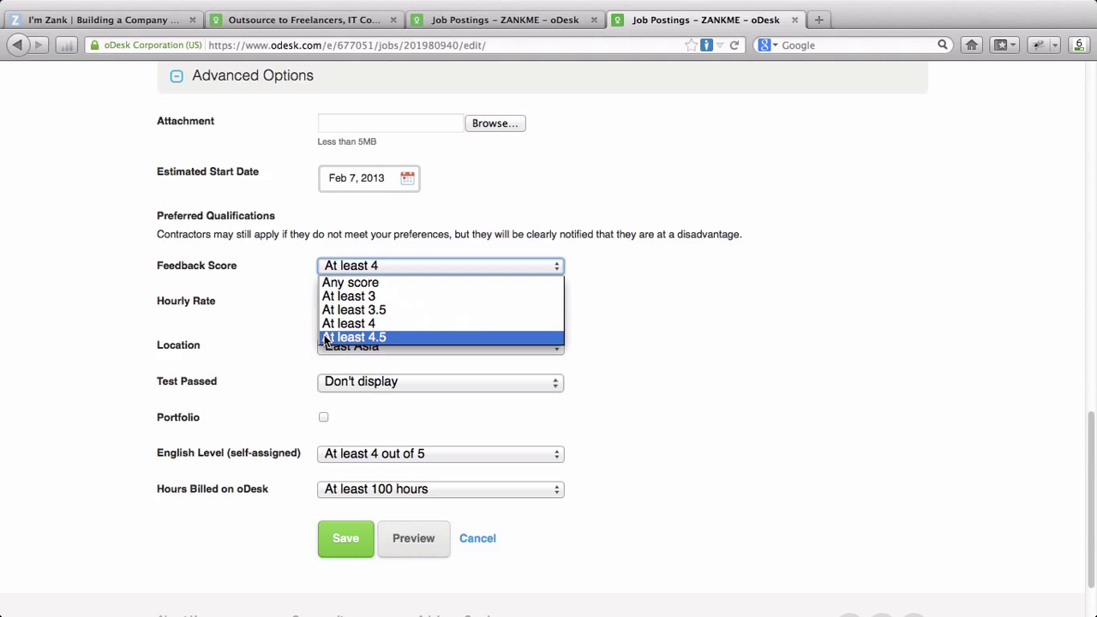
{"action": "left_click", "coordinate": [294, 274]}
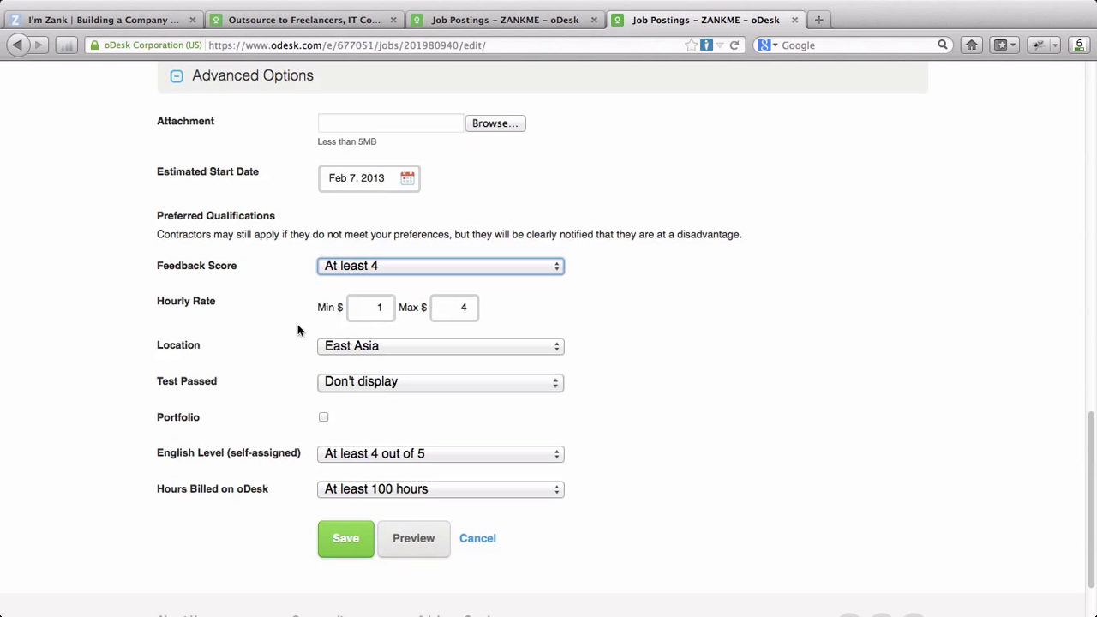
{"action": "scroll", "coordinate": [297, 330], "scroll_direction": "down", "scroll_amount": 3}
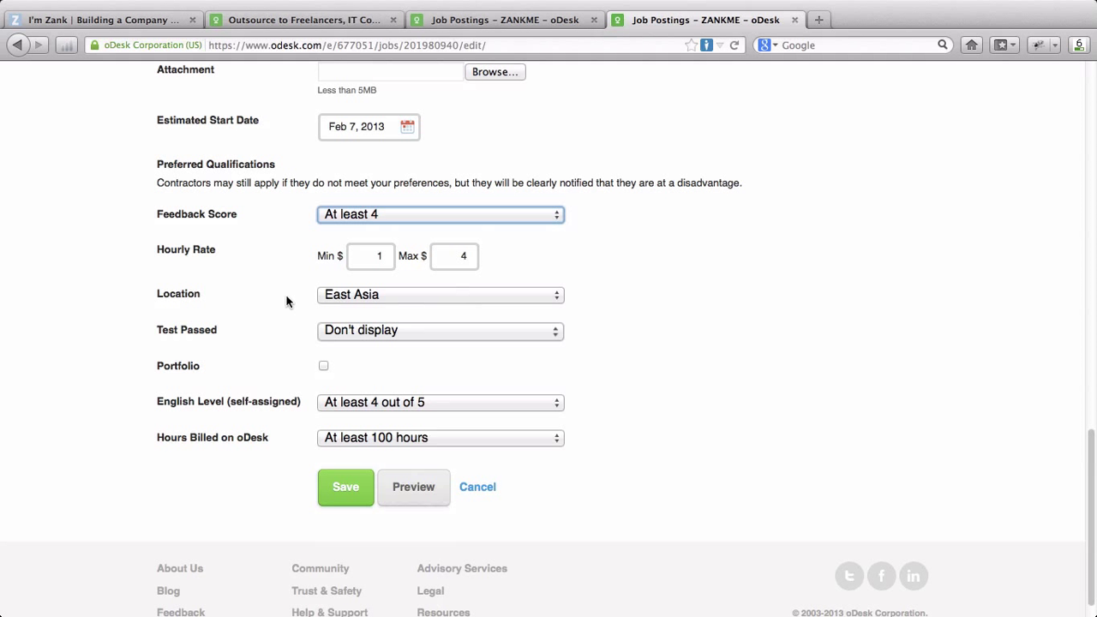
{"action": "left_click", "coordinate": [333, 332]}
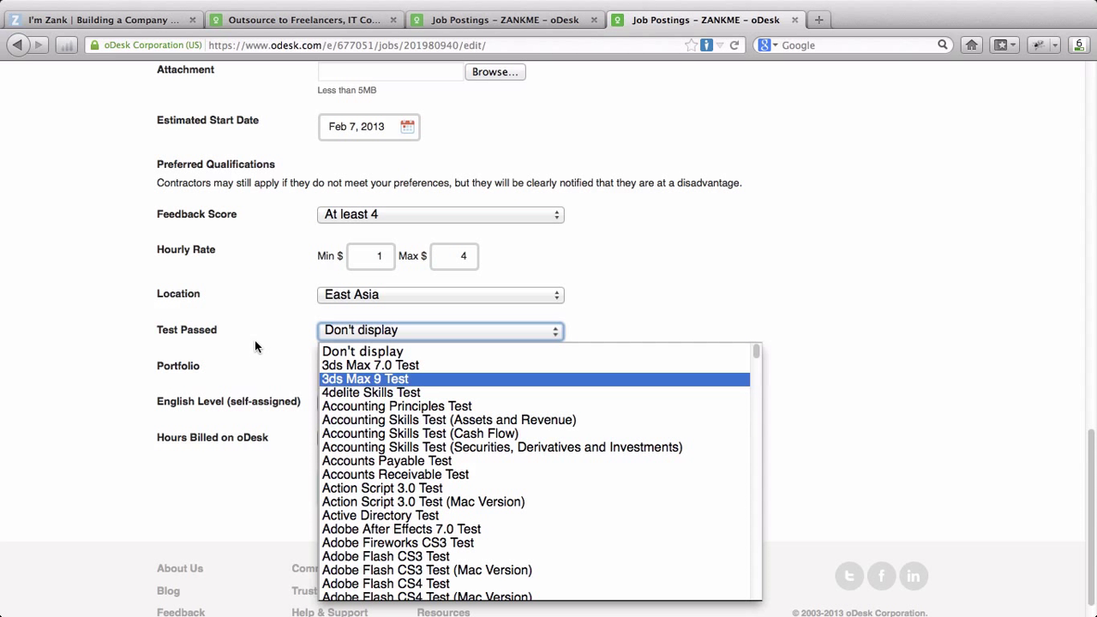
{"action": "left_click", "coordinate": [280, 358]}
{"action": "scroll", "coordinate": [306, 367], "scroll_direction": "down", "scroll_amount": 2}
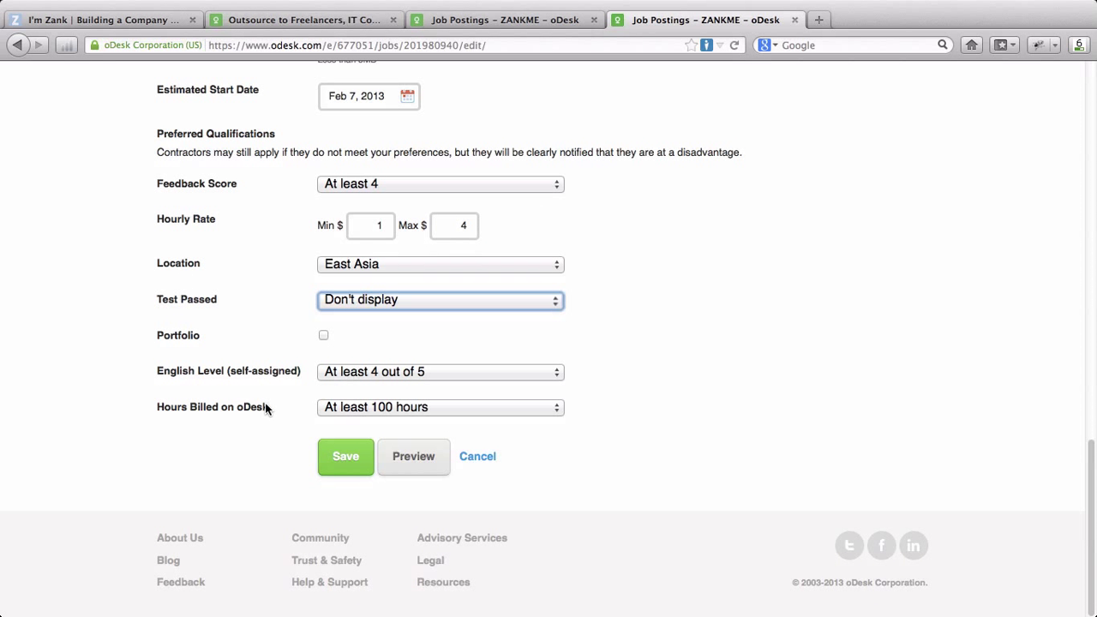
{"action": "left_click", "coordinate": [325, 409]}
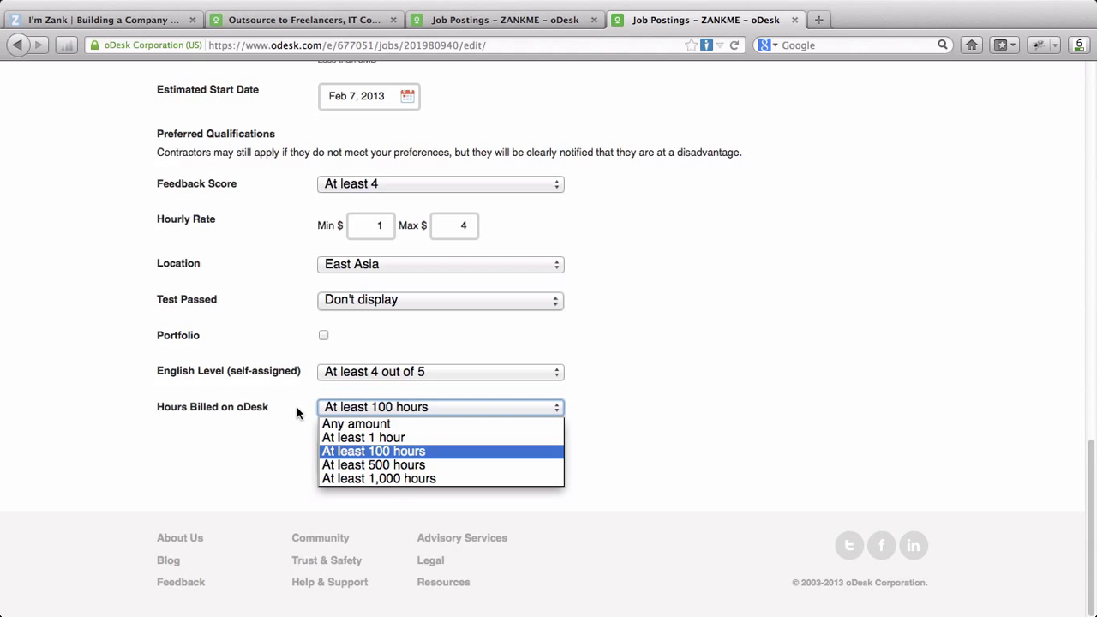
{"action": "left_click", "coordinate": [297, 413]}
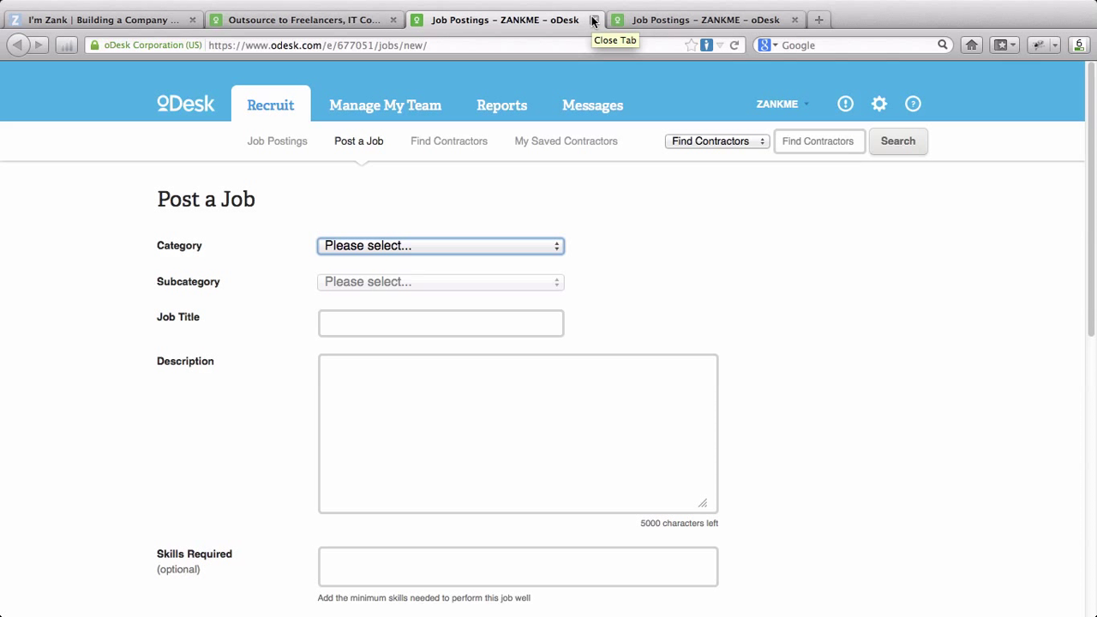
Step: Close the blank Post a Job page and return to the personal assistant contractor search
{"action": "left_click", "coordinate": [593, 19]}
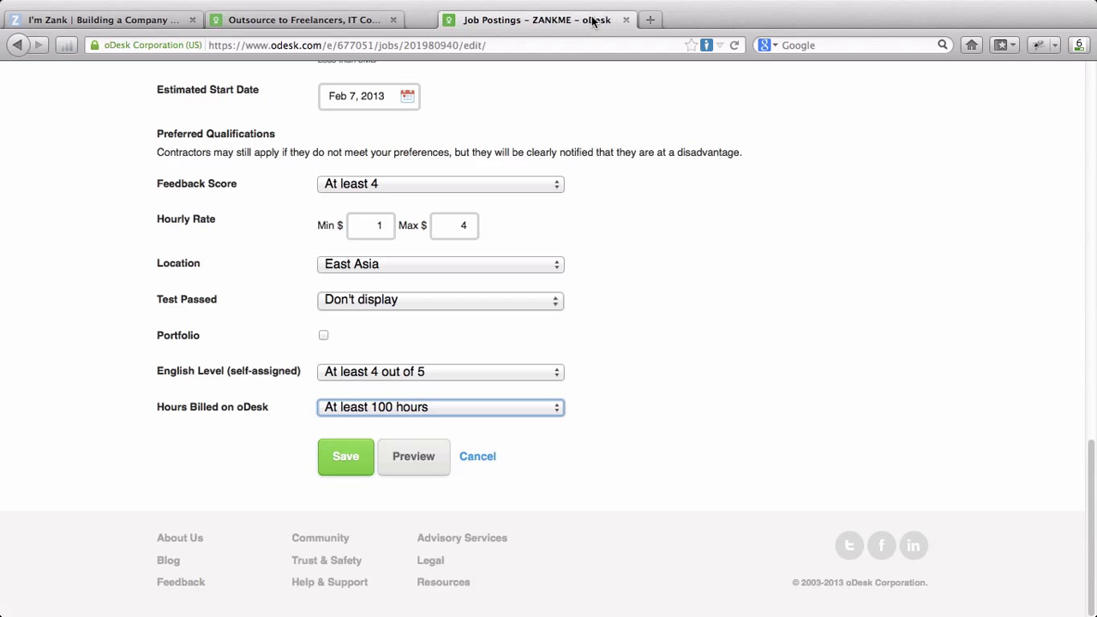
{"action": "left_click", "coordinate": [360, 22]}
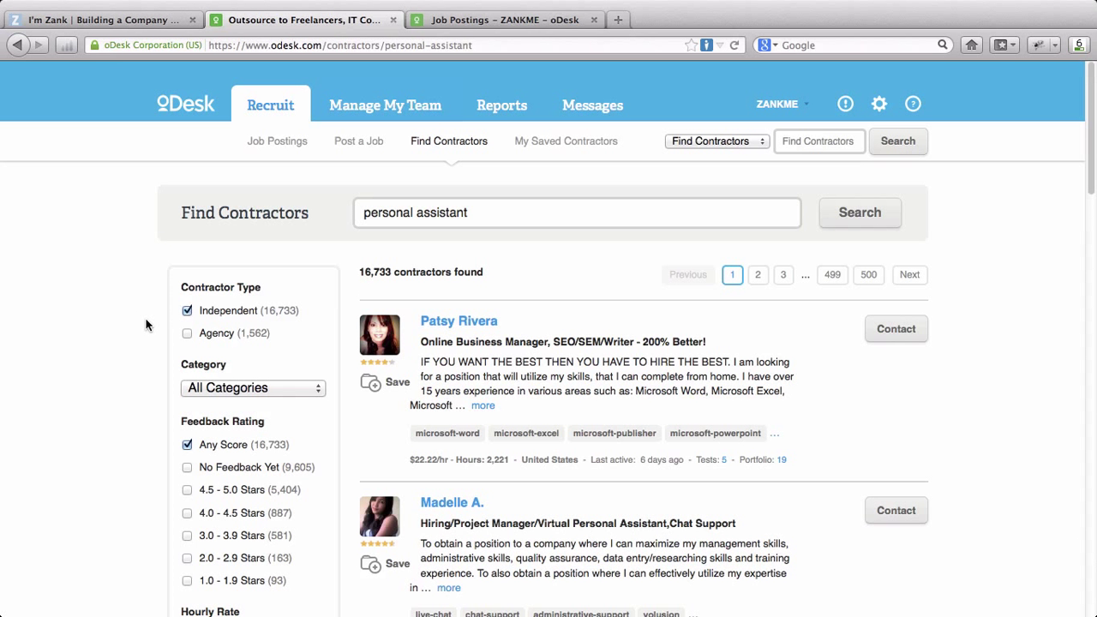
Step: Filter the contractors to the Administrative Support category and the Personal Assistant subcategory
{"action": "scroll", "coordinate": [146, 325], "scroll_direction": "down", "scroll_amount": 3}
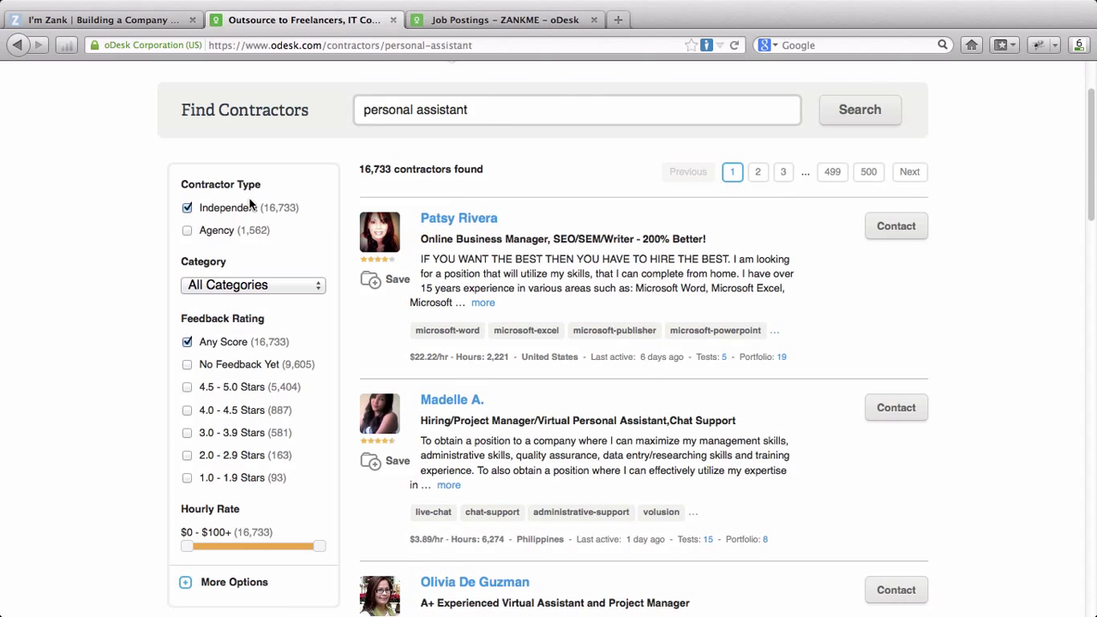
{"action": "left_click", "coordinate": [197, 286]}
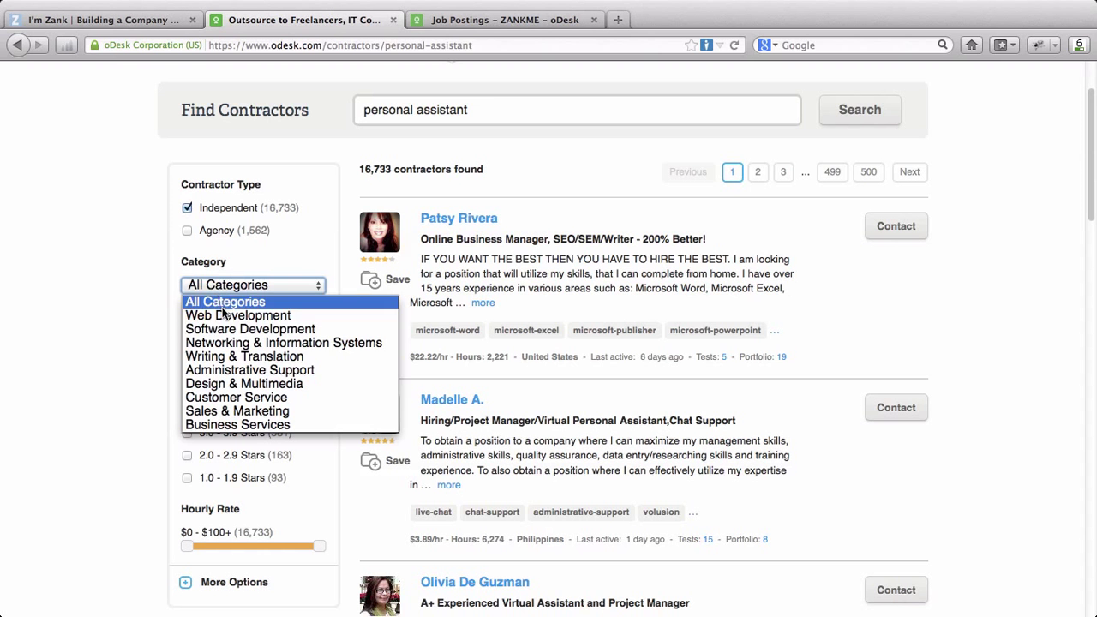
{"action": "left_click", "coordinate": [232, 369]}
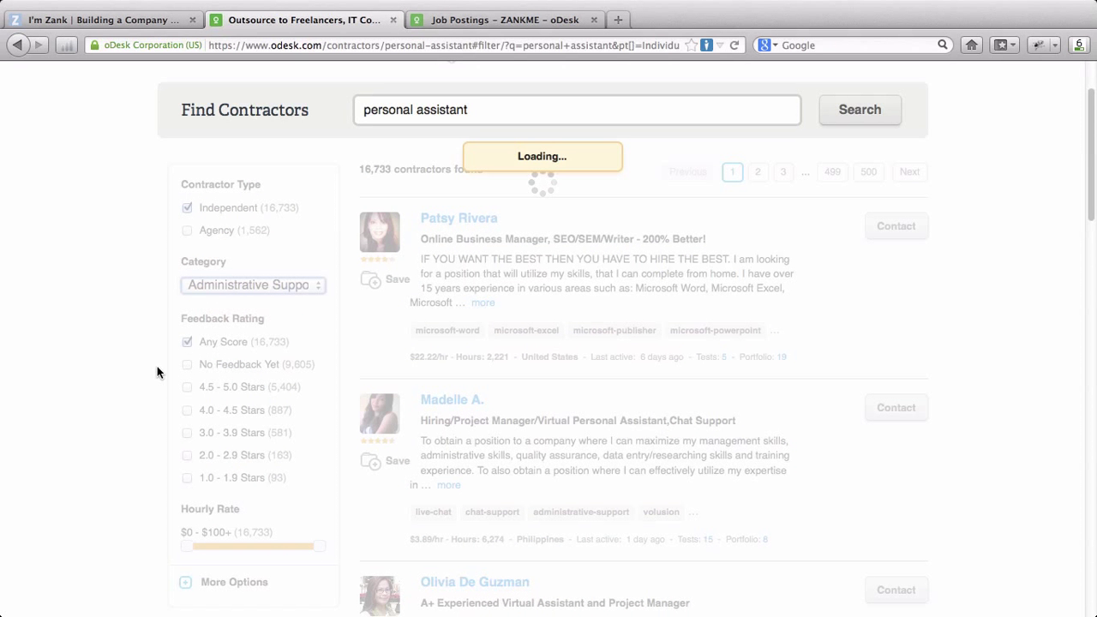
{"action": "scroll", "coordinate": [159, 367], "scroll_direction": "down", "scroll_amount": 3}
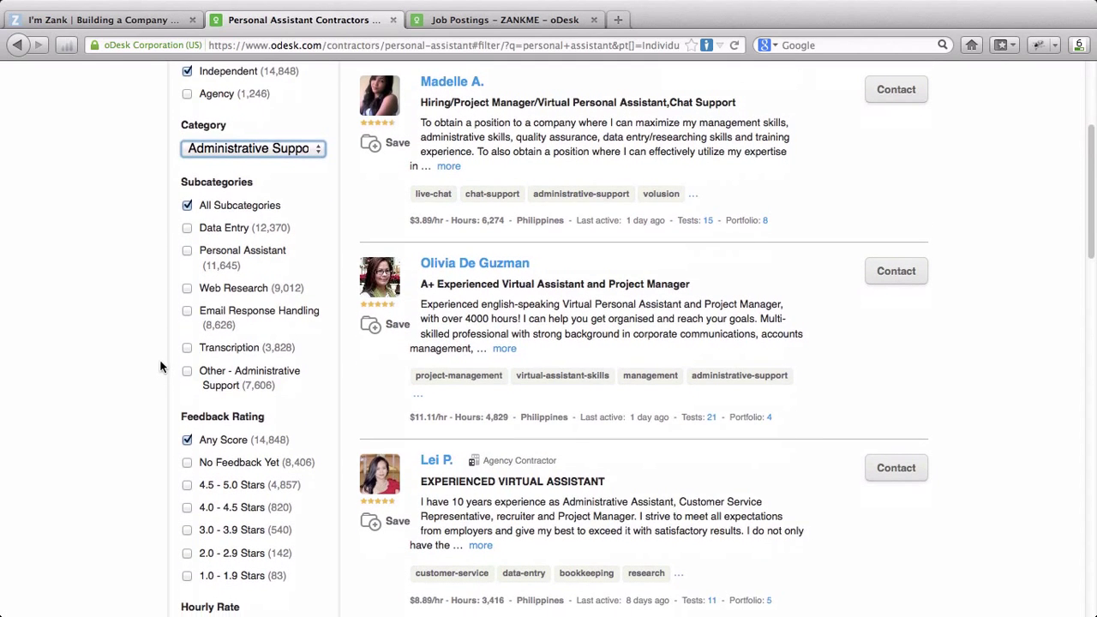
{"action": "left_click", "coordinate": [187, 250]}
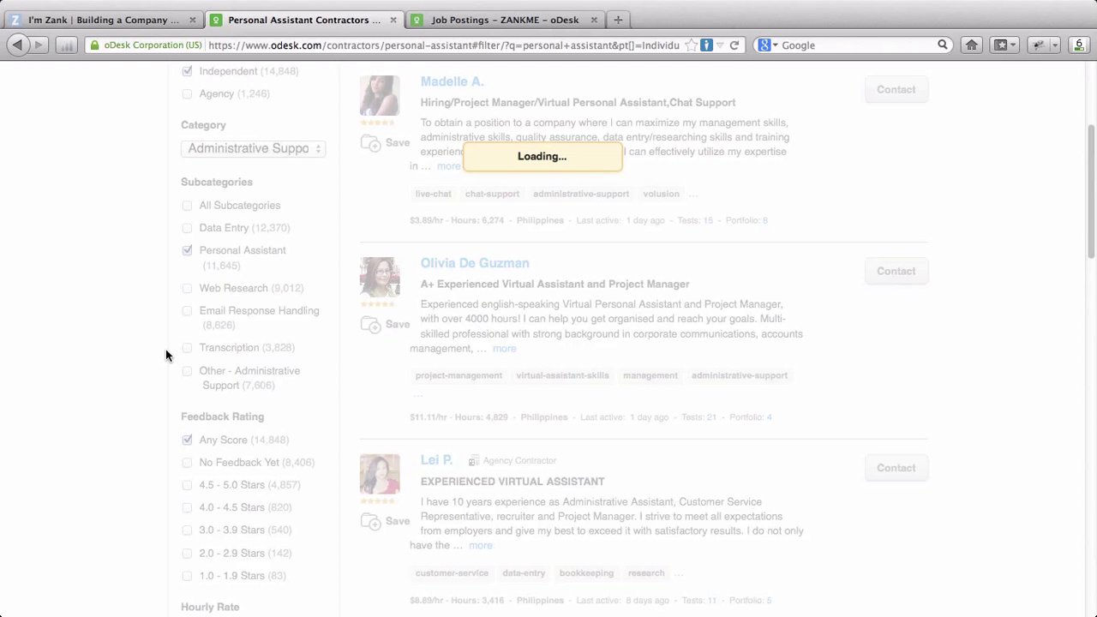
Step: Limit the contractors to a 4.5 - 5.0 Stars feedback rating and an hourly rate of $0 - $5
{"action": "scroll", "coordinate": [167, 351], "scroll_direction": "down", "scroll_amount": 1}
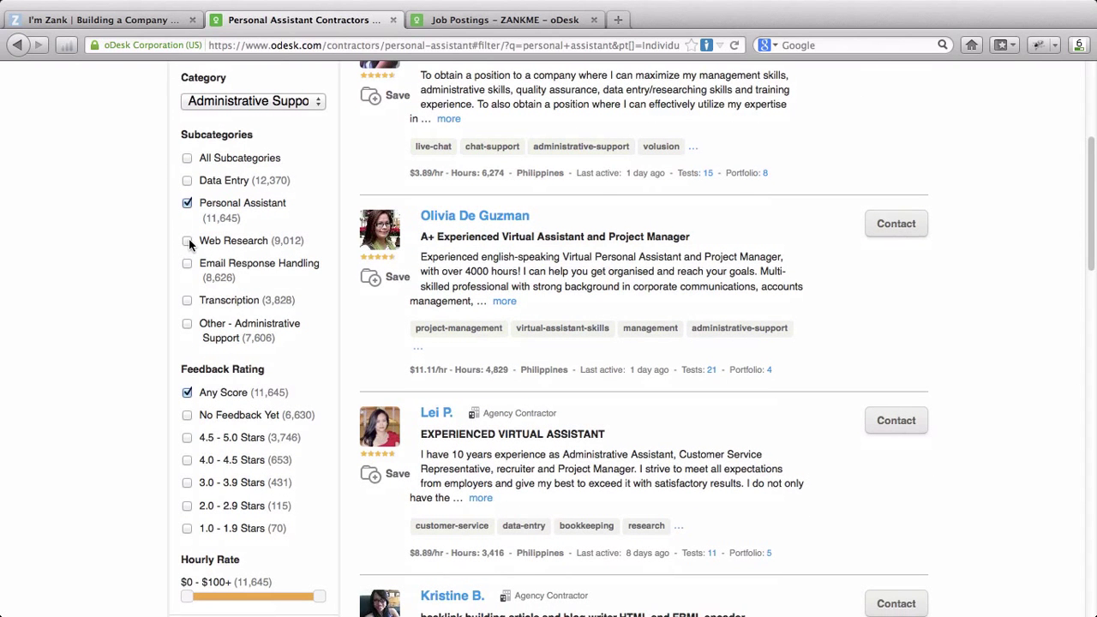
{"action": "scroll", "coordinate": [163, 306], "scroll_direction": "down", "scroll_amount": 3}
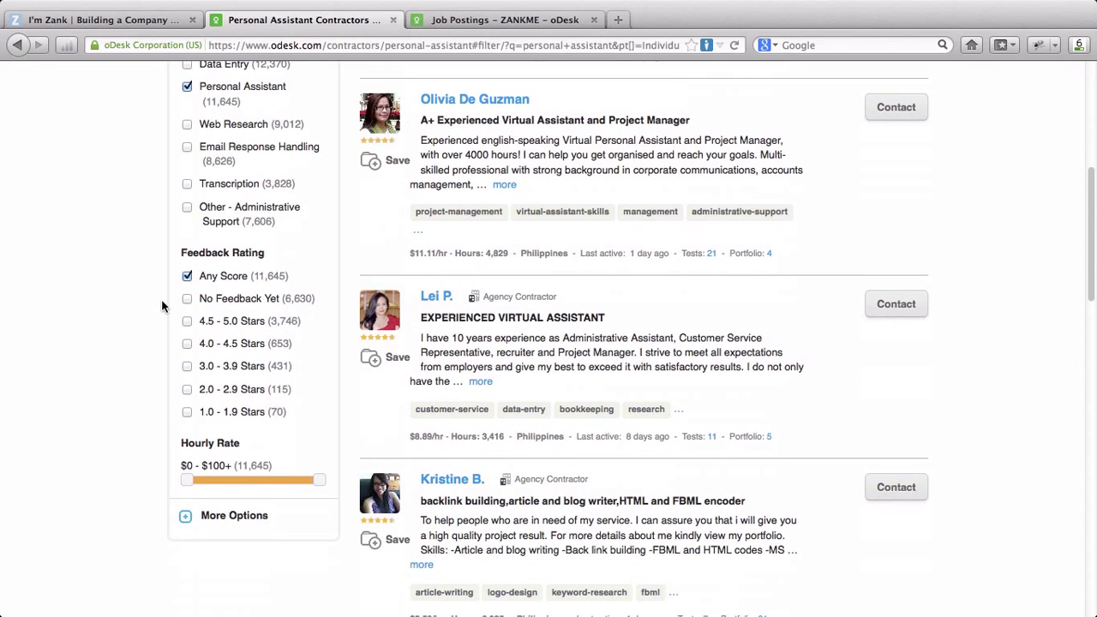
{"action": "left_click", "coordinate": [187, 322]}
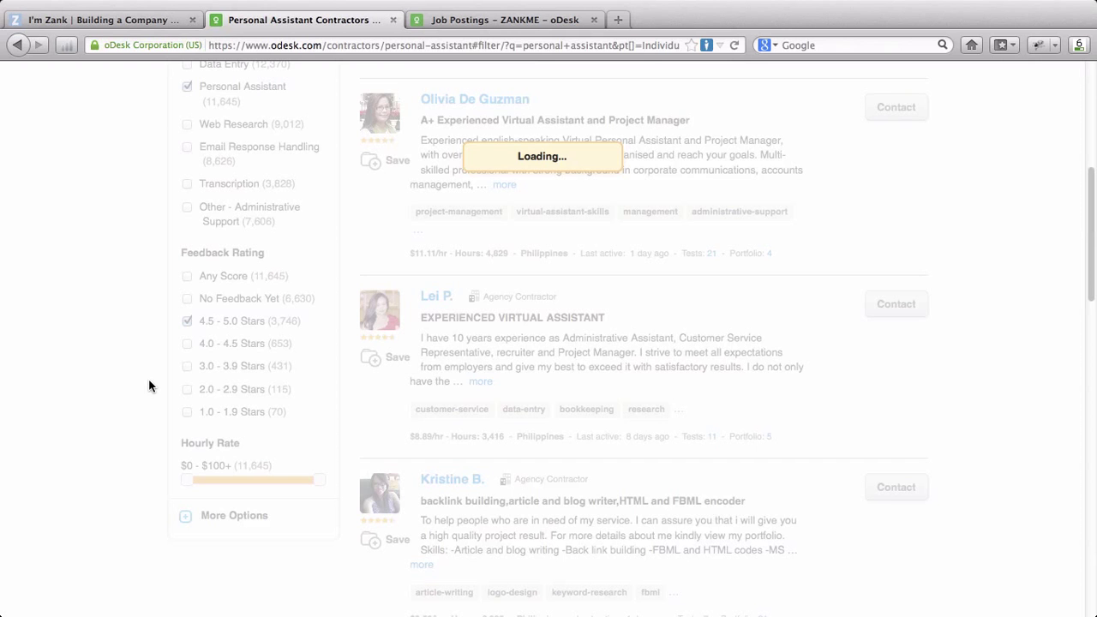
{"action": "scroll", "coordinate": [148, 385], "scroll_direction": "down", "scroll_amount": 5}
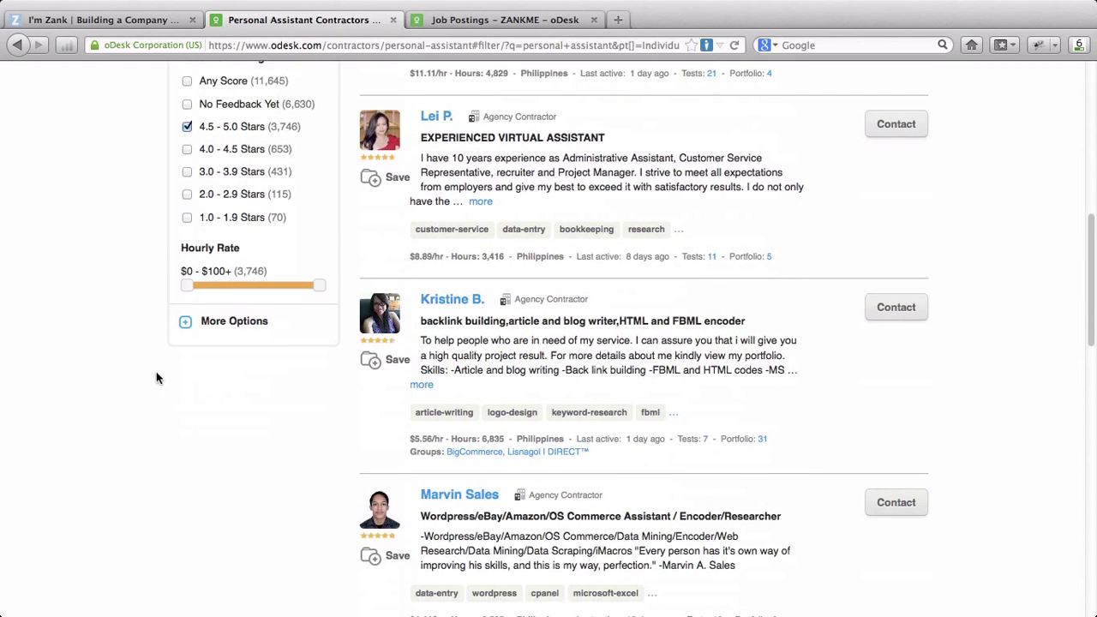
{"action": "left_click_drag", "start_coordinate": [317, 289], "coordinate": [203, 287]}
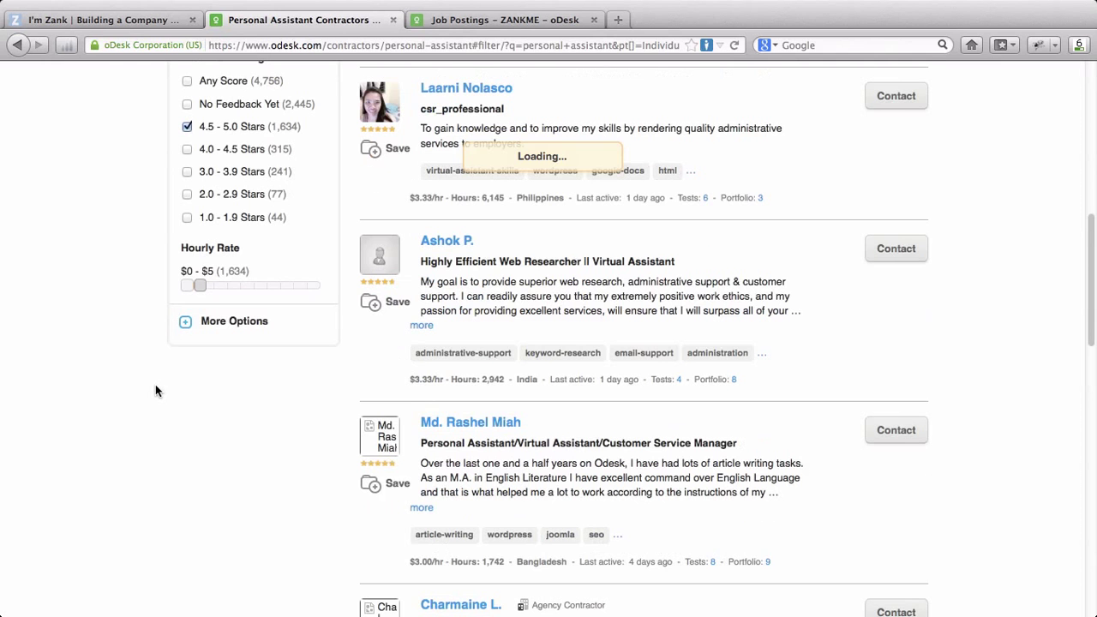
Step: Expand the additional filters and require at least 100 hours billed, counted within the last 6 months only
{"action": "left_click", "coordinate": [186, 322]}
{"action": "scroll", "coordinate": [141, 447], "scroll_direction": "down", "scroll_amount": 5}
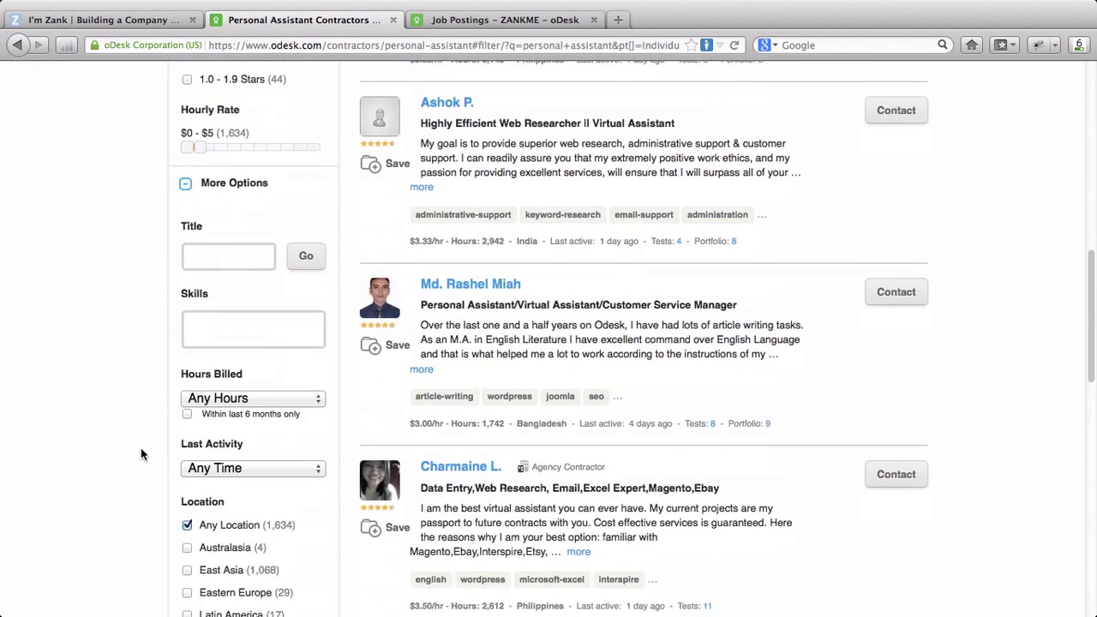
{"action": "left_click", "coordinate": [208, 246]}
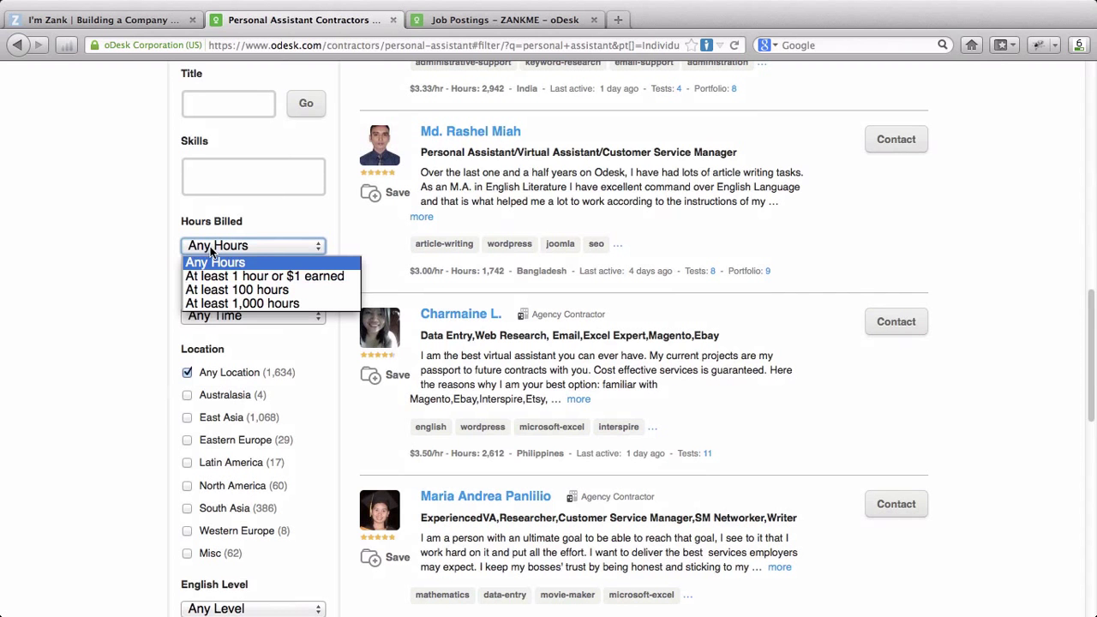
{"action": "left_click", "coordinate": [236, 288]}
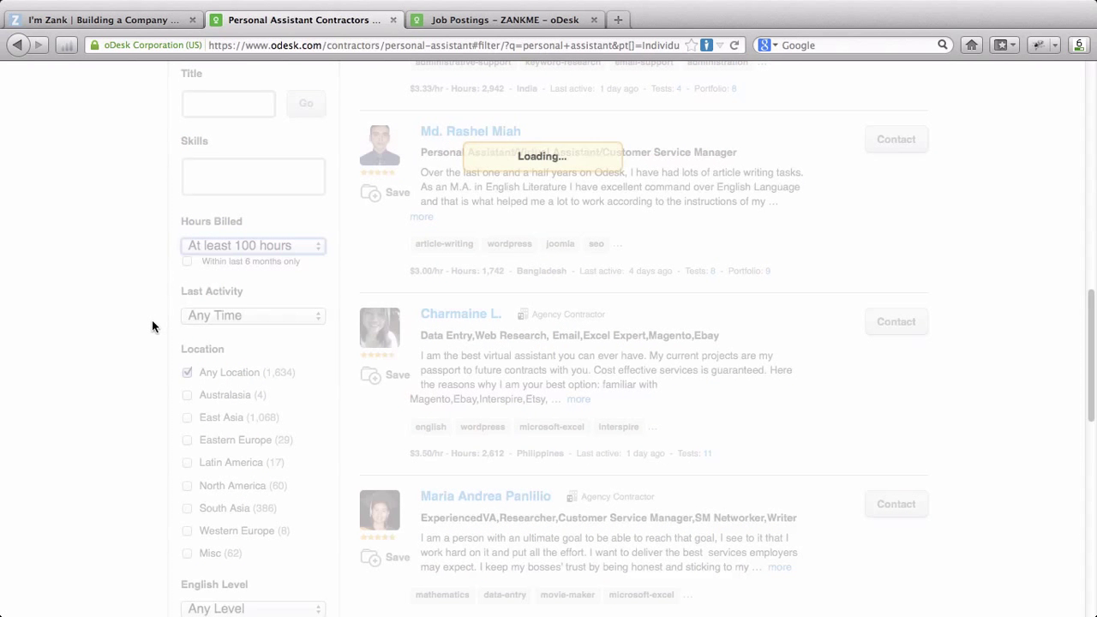
{"action": "left_click", "coordinate": [187, 261]}
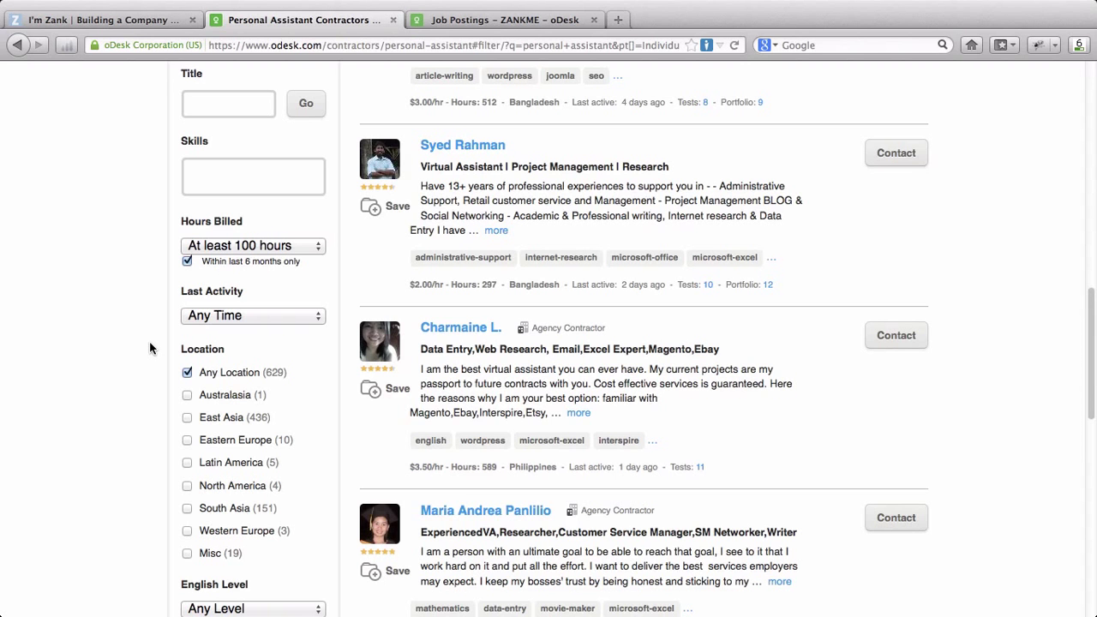
Step: Examine the remaining filters and compare the hourly rates, hours and locations of the filtered personal assistant contractors
{"action": "scroll", "coordinate": [150, 347], "scroll_direction": "down", "scroll_amount": 3}
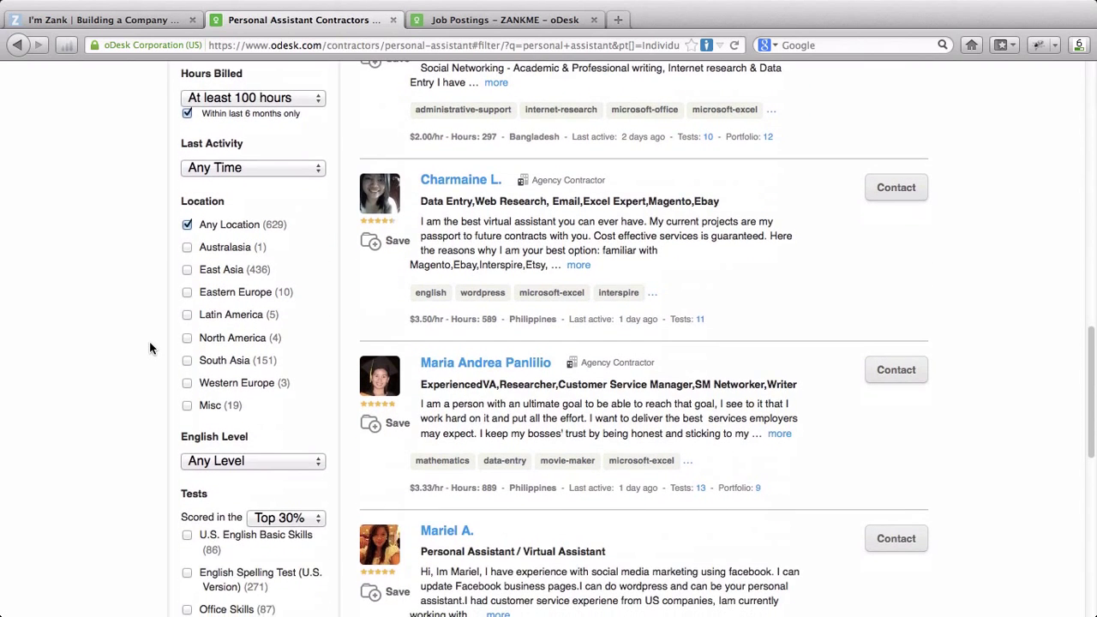
{"action": "scroll", "coordinate": [150, 347], "scroll_direction": "down", "scroll_amount": 3}
{"action": "scroll", "coordinate": [150, 347], "scroll_direction": "up", "scroll_amount": 20}
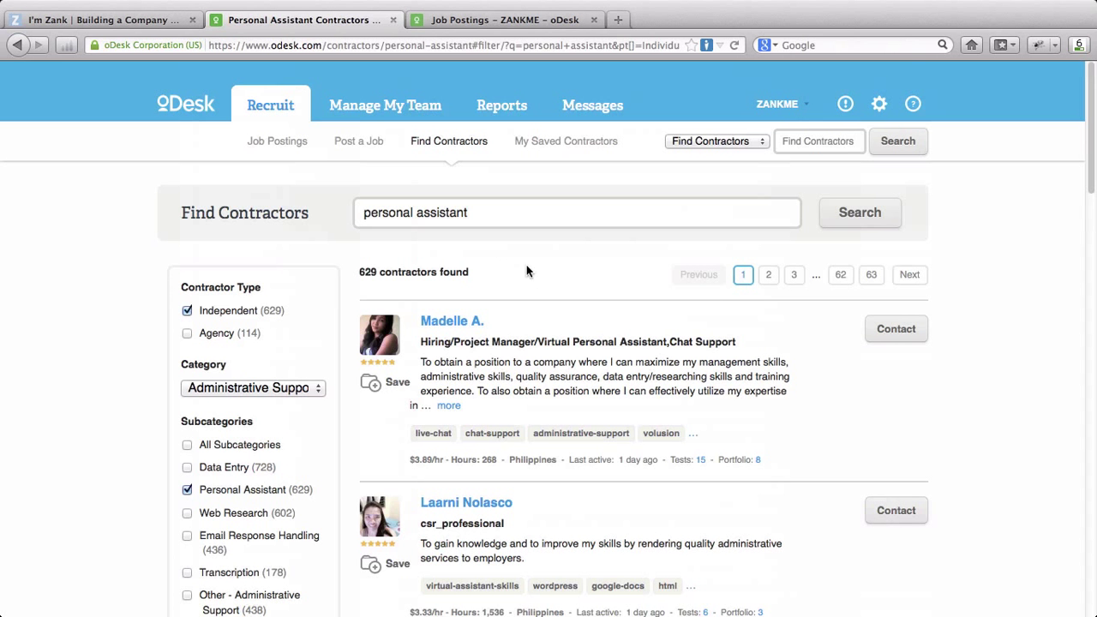
{"action": "scroll", "coordinate": [574, 279], "scroll_direction": "down", "scroll_amount": 3}
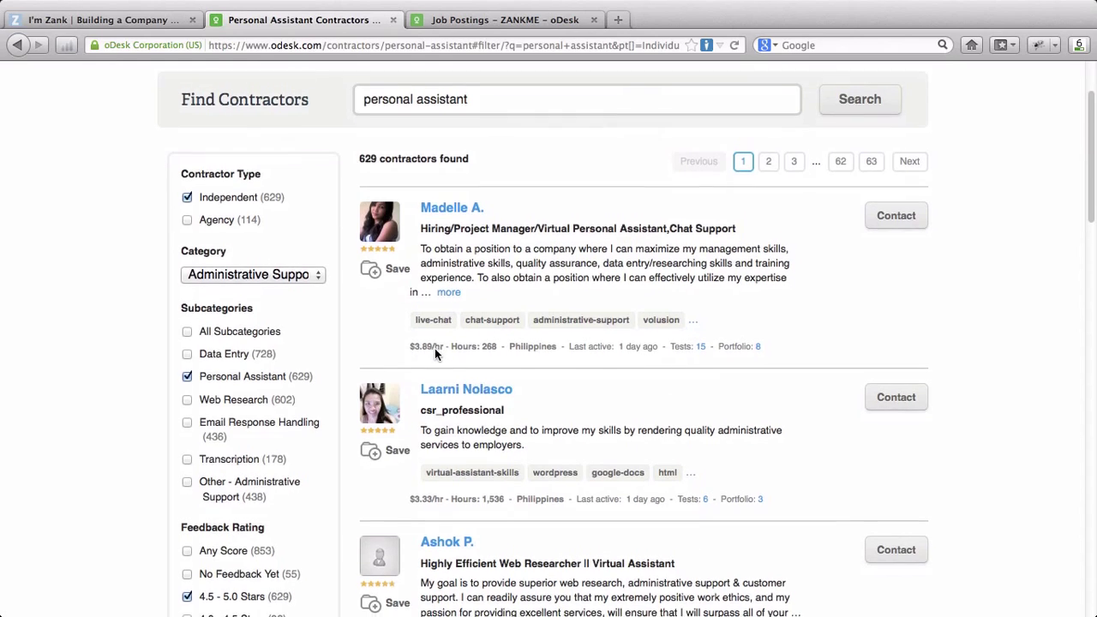
{"action": "scroll", "coordinate": [435, 352], "scroll_direction": "down", "scroll_amount": 3}
{"action": "scroll", "coordinate": [435, 353], "scroll_direction": "down", "scroll_amount": 4}
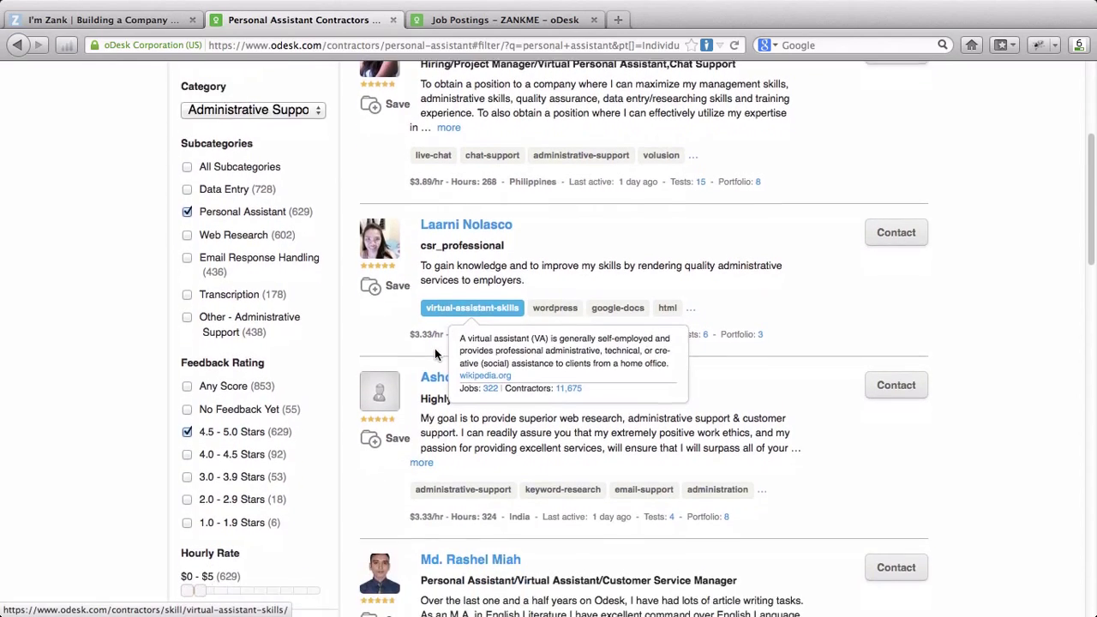
{"action": "scroll", "coordinate": [434, 347], "scroll_direction": "down", "scroll_amount": 6}
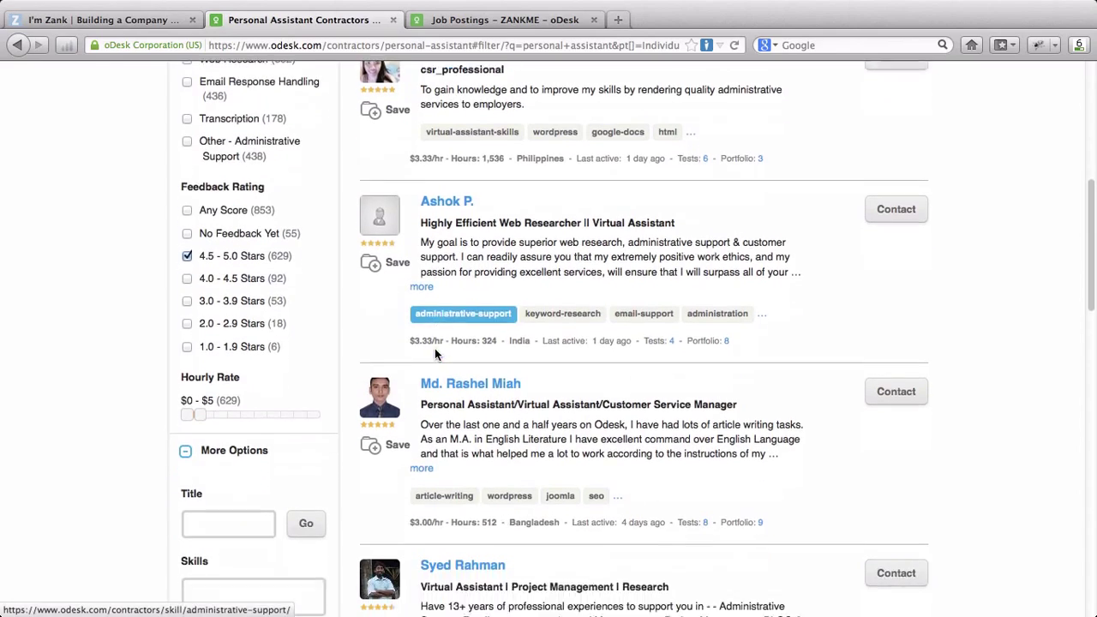
{"action": "scroll", "coordinate": [434, 348], "scroll_direction": "down", "scroll_amount": 3}
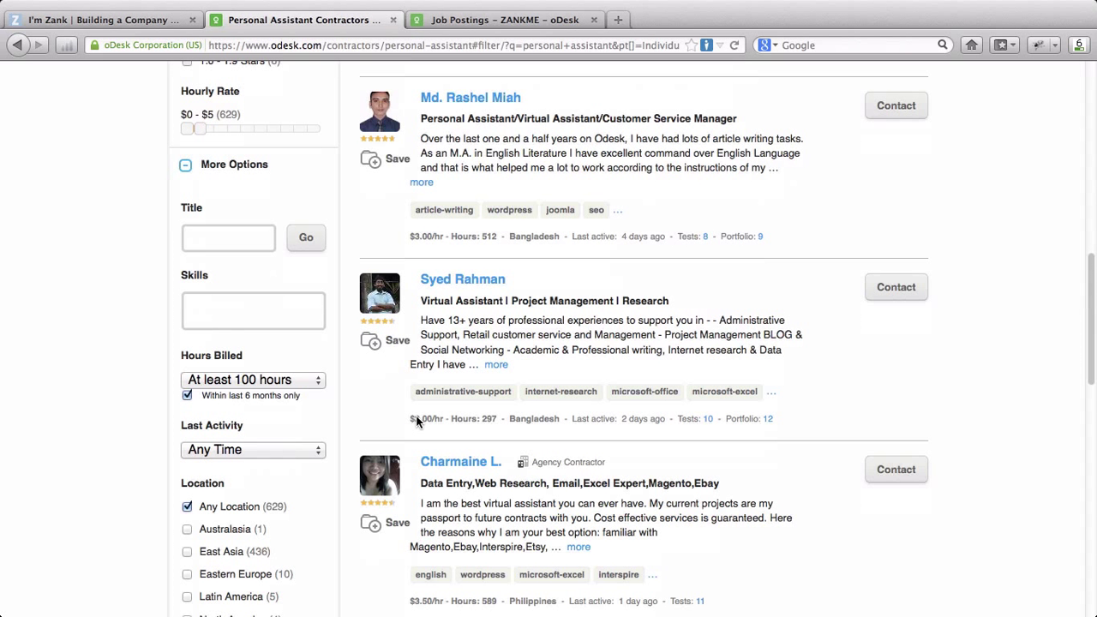
Step: Open the profile of the $2.00/hr "Virtual Assistant | Project Management | Research" contractor in a separate tab and view it
{"action": "left_click", "coordinate": [456, 283], "text": "super"}
{"action": "left_click", "coordinate": [503, 20]}
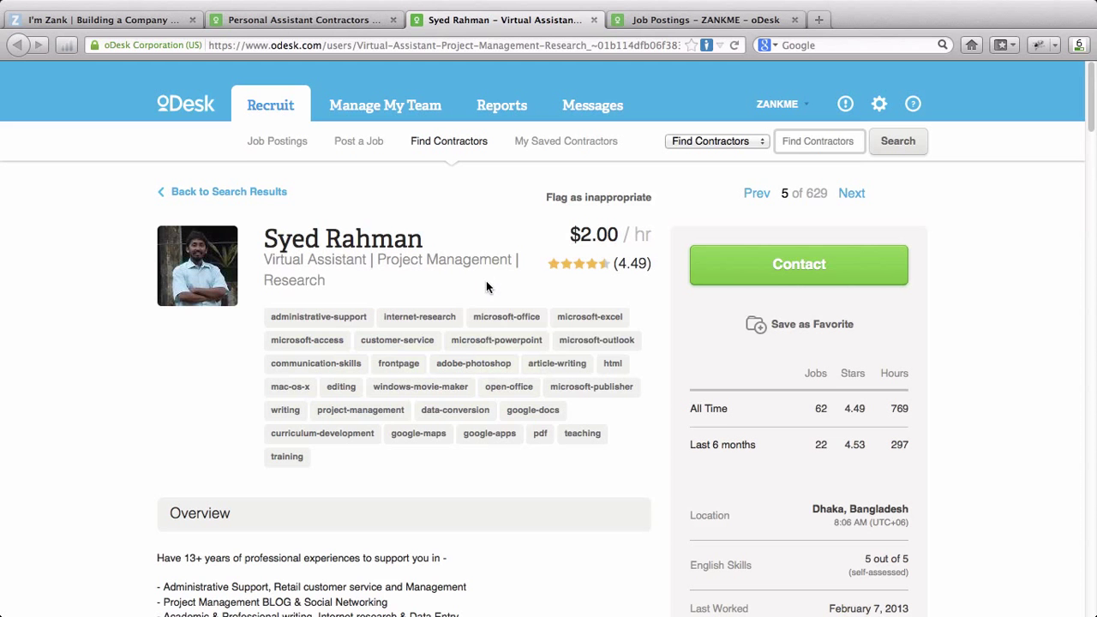
Step: Examine the contractor's skills, overview, hours and job statistics, location, and the ratings and comments under Work History and Feedback
{"action": "scroll", "coordinate": [486, 283], "scroll_direction": "down", "scroll_amount": 4}
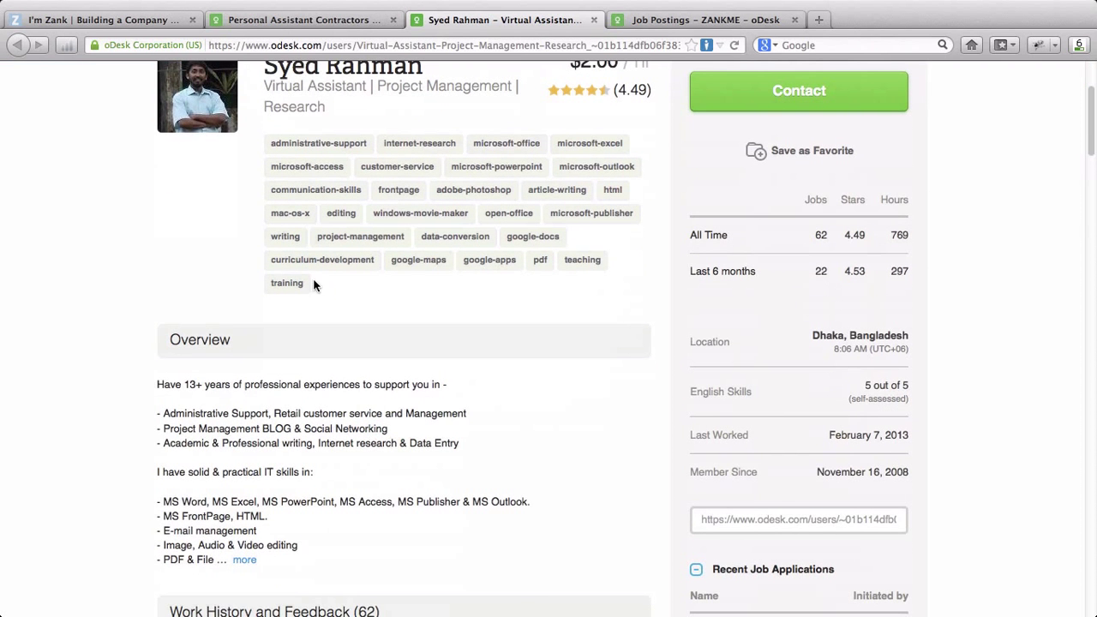
{"action": "scroll", "coordinate": [215, 358], "scroll_direction": "down", "scroll_amount": 3}
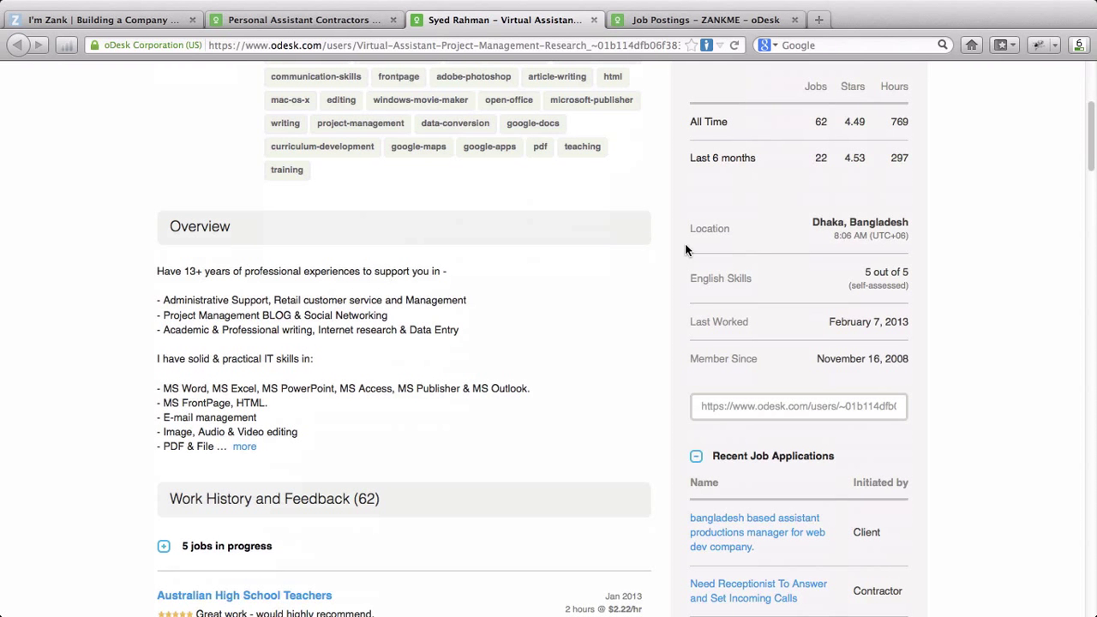
{"action": "scroll", "coordinate": [684, 243], "scroll_direction": "up", "scroll_amount": 4}
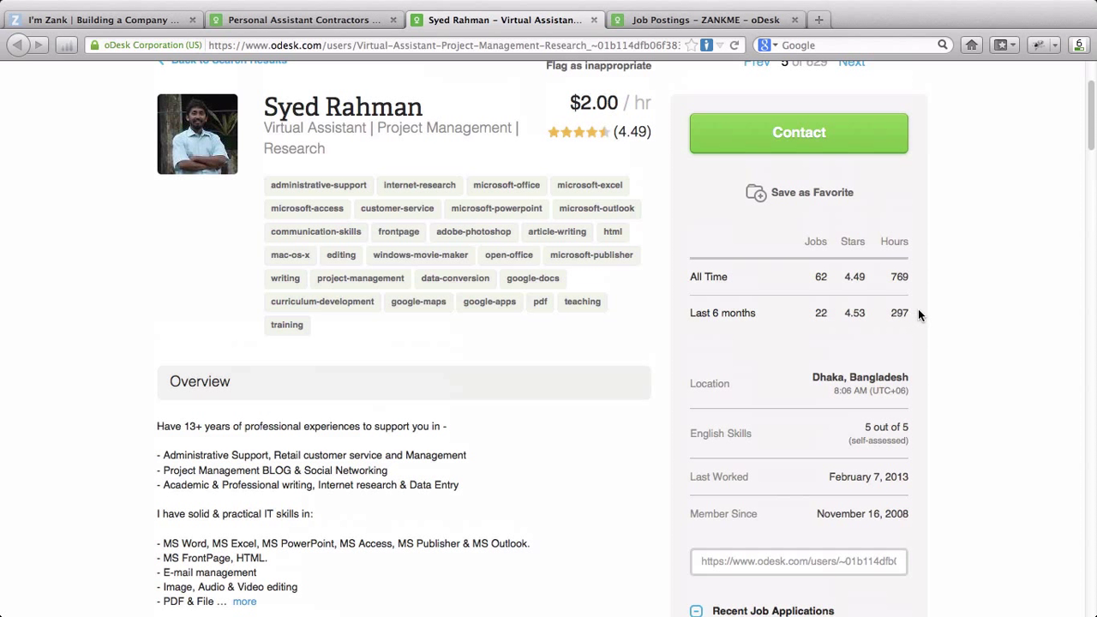
{"action": "scroll", "coordinate": [918, 313], "scroll_direction": "down", "scroll_amount": 3}
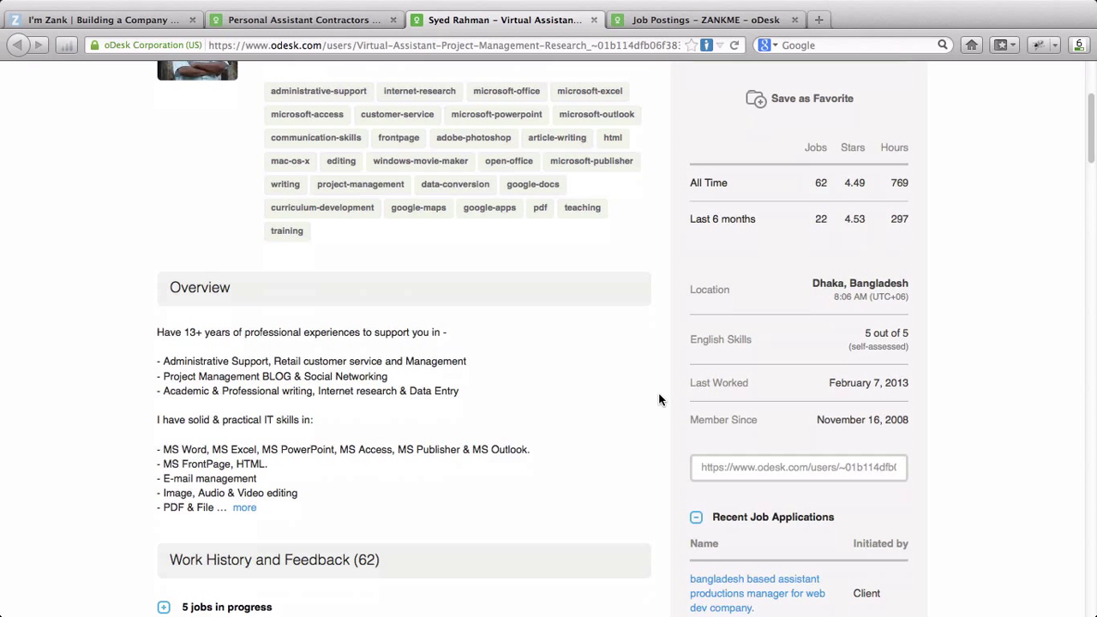
{"action": "scroll", "coordinate": [659, 399], "scroll_direction": "down", "scroll_amount": 5}
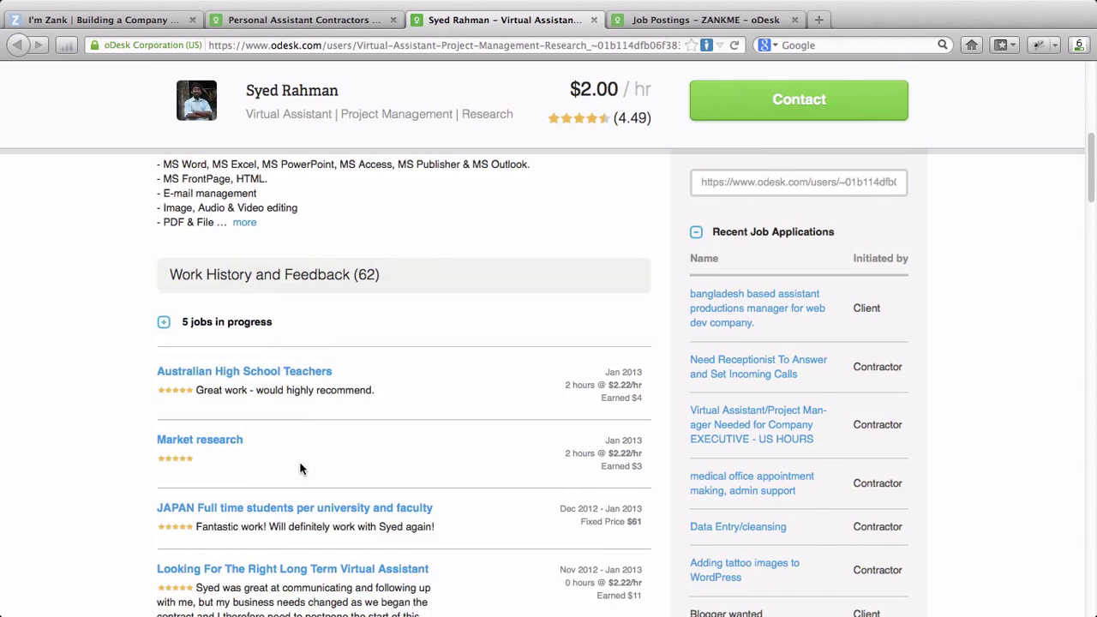
{"action": "scroll", "coordinate": [300, 468], "scroll_direction": "down", "scroll_amount": 2}
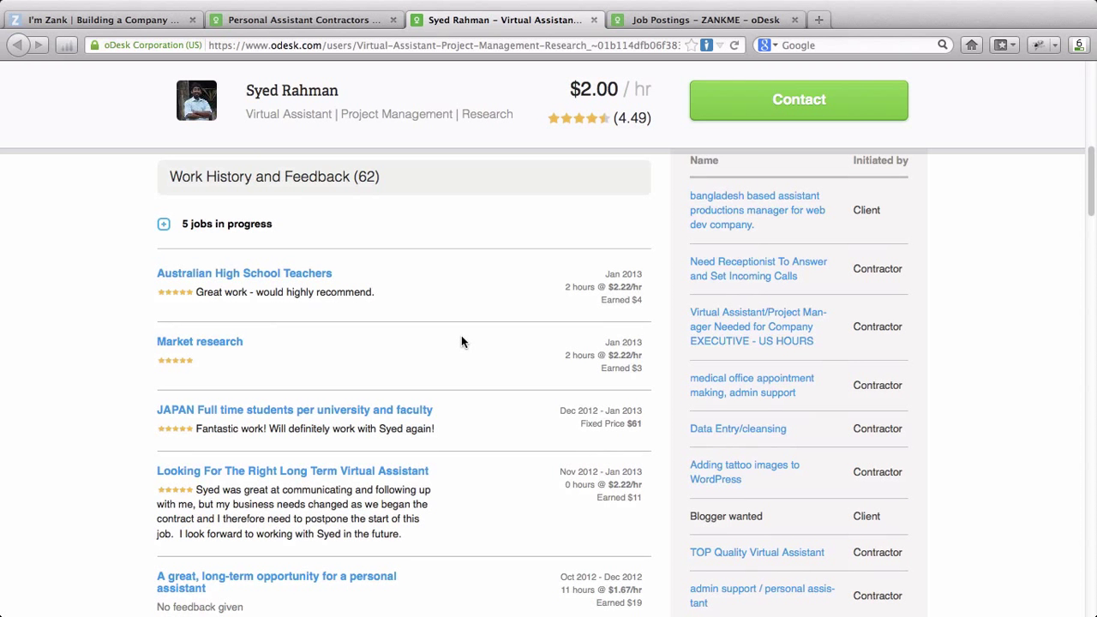
{"action": "scroll", "coordinate": [461, 342], "scroll_direction": "down", "scroll_amount": 1}
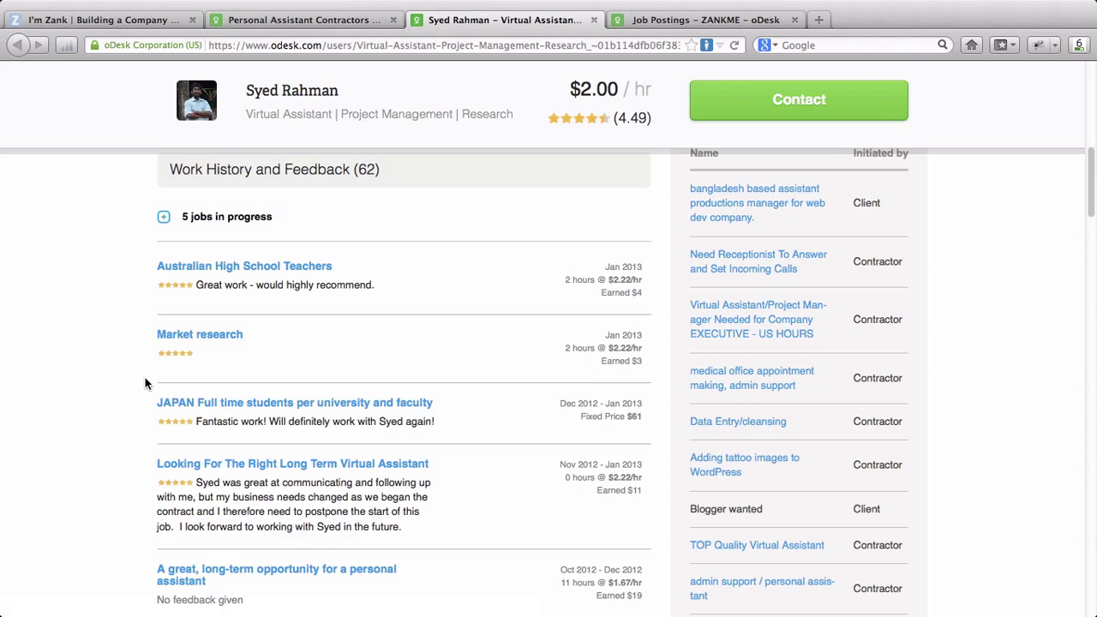
{"action": "scroll", "coordinate": [144, 383], "scroll_direction": "down", "scroll_amount": 1}
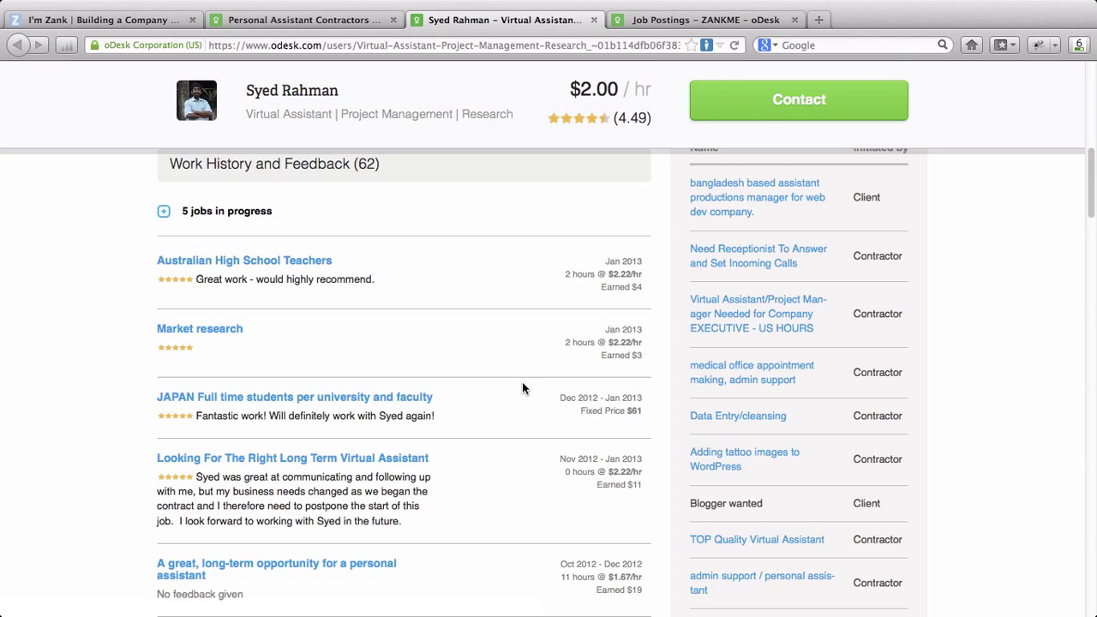
{"action": "scroll", "coordinate": [523, 386], "scroll_direction": "down", "scroll_amount": 5}
{"action": "scroll", "coordinate": [521, 388], "scroll_direction": "down", "scroll_amount": 3}
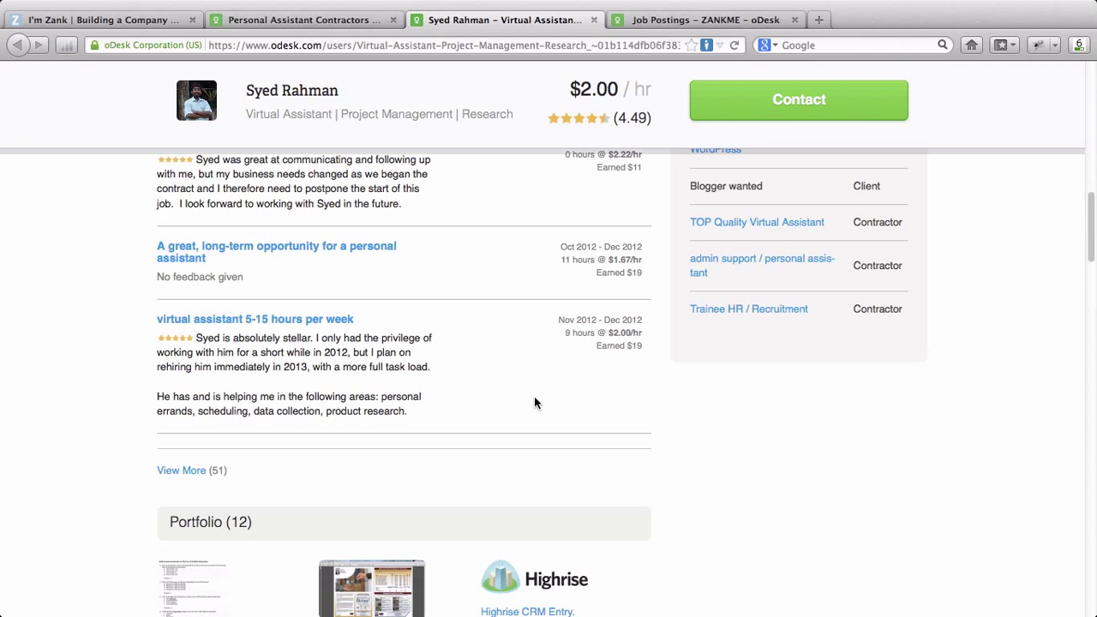
Step: Review the contractor's portfolio, test scores, employment history and education further down the profile
{"action": "scroll", "coordinate": [533, 398], "scroll_direction": "down", "scroll_amount": 5}
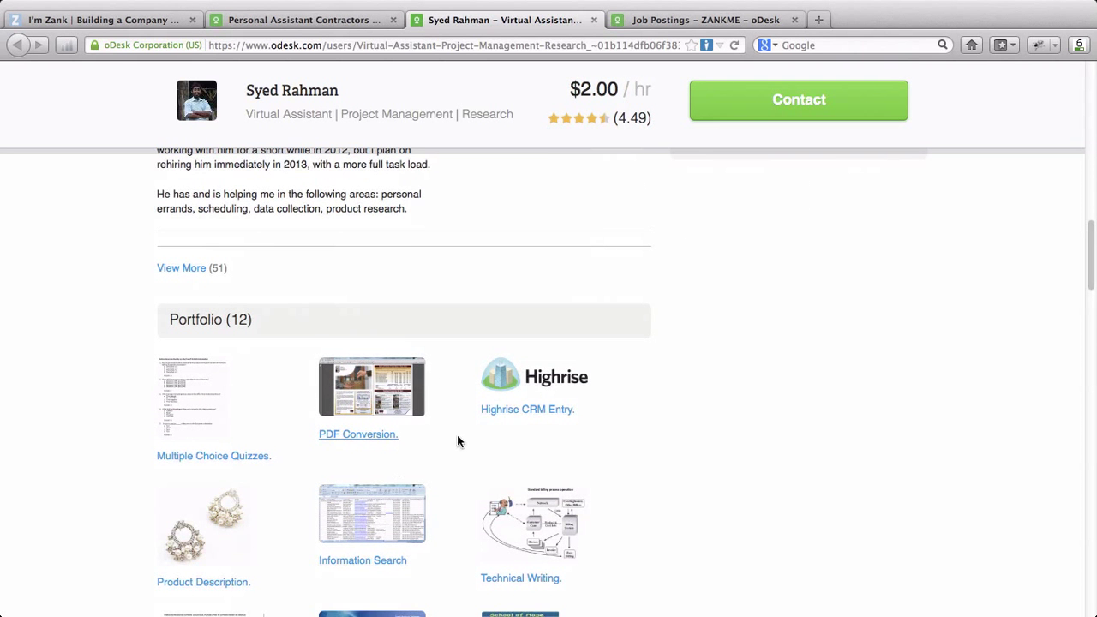
{"action": "scroll", "coordinate": [466, 434], "scroll_direction": "down", "scroll_amount": 12}
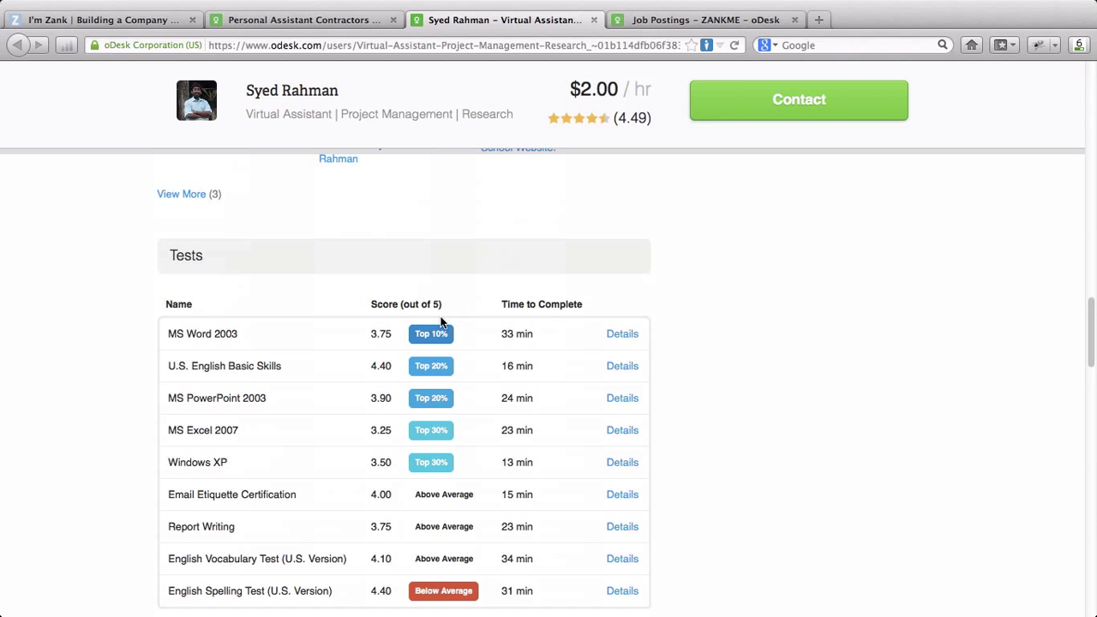
{"action": "scroll", "coordinate": [484, 459], "scroll_direction": "down", "scroll_amount": 3}
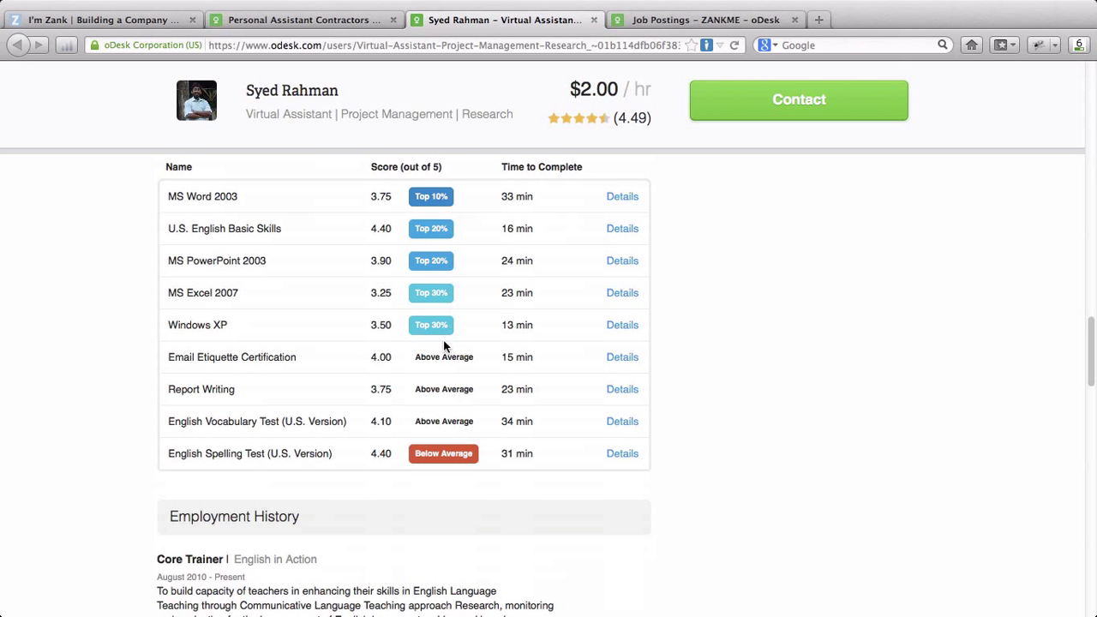
{"action": "scroll", "coordinate": [486, 377], "scroll_direction": "down", "scroll_amount": 1}
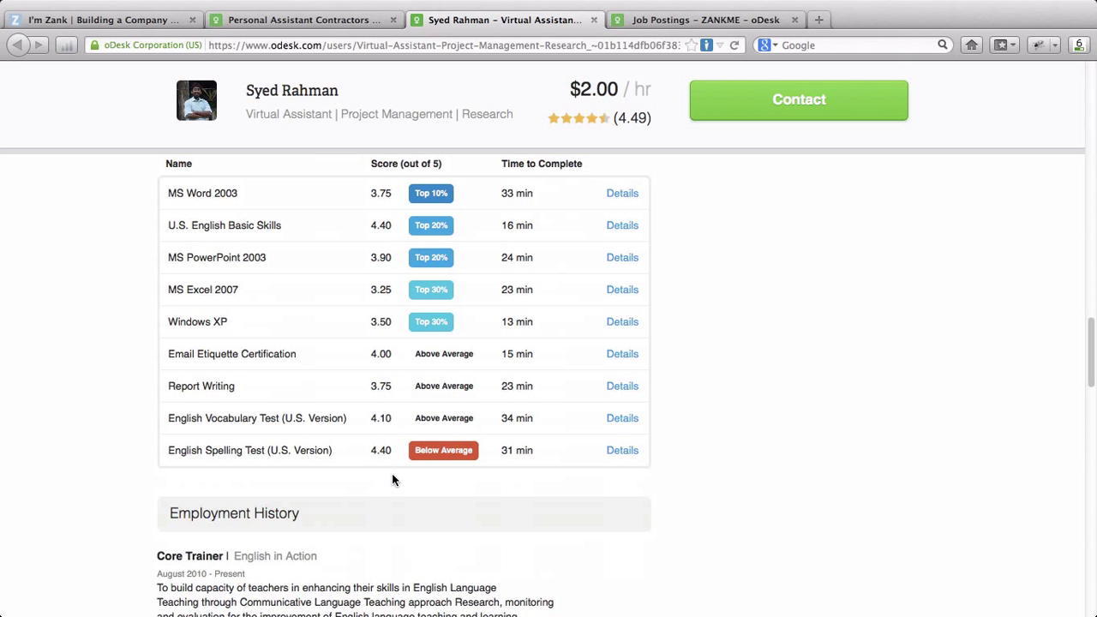
{"action": "scroll", "coordinate": [392, 476], "scroll_direction": "down", "scroll_amount": 5}
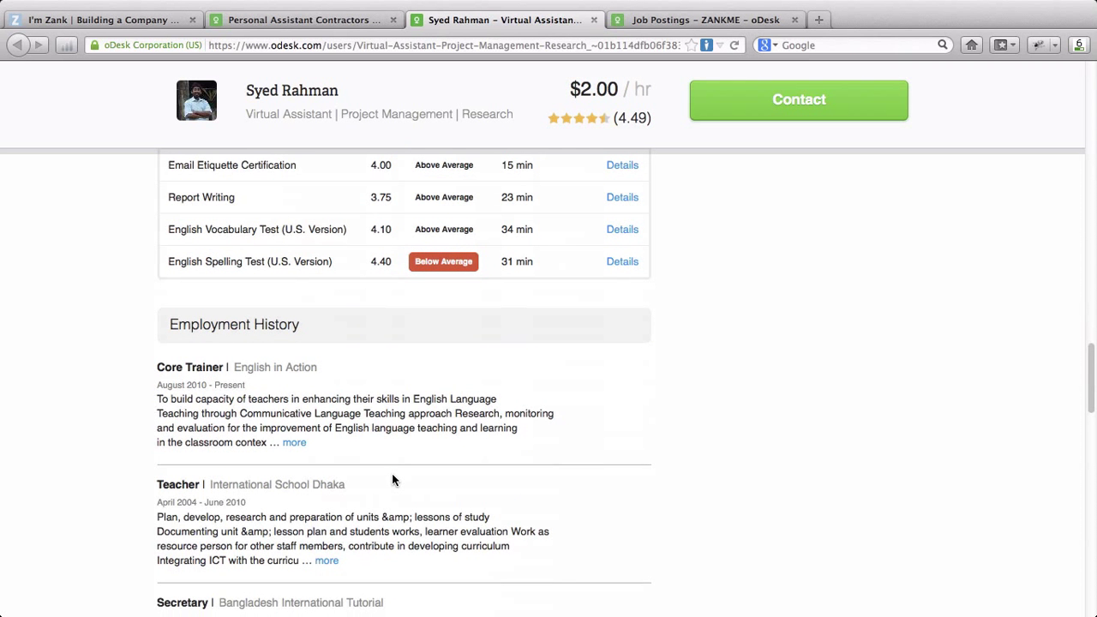
{"action": "scroll", "coordinate": [391, 477], "scroll_direction": "down", "scroll_amount": 4}
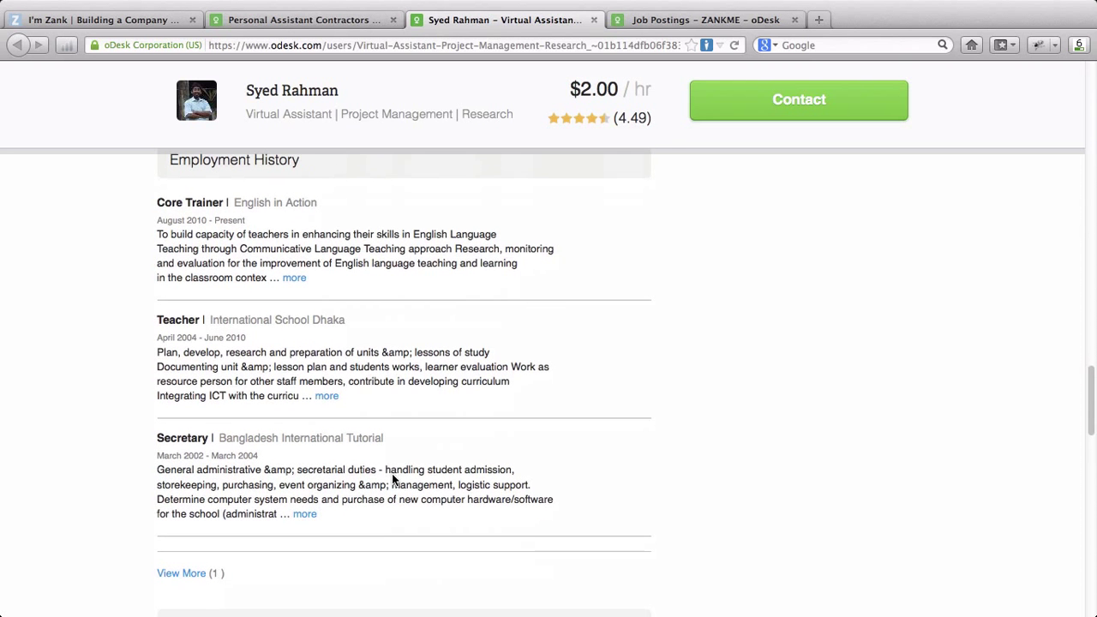
{"action": "scroll", "coordinate": [339, 364], "scroll_direction": "down", "scroll_amount": 7}
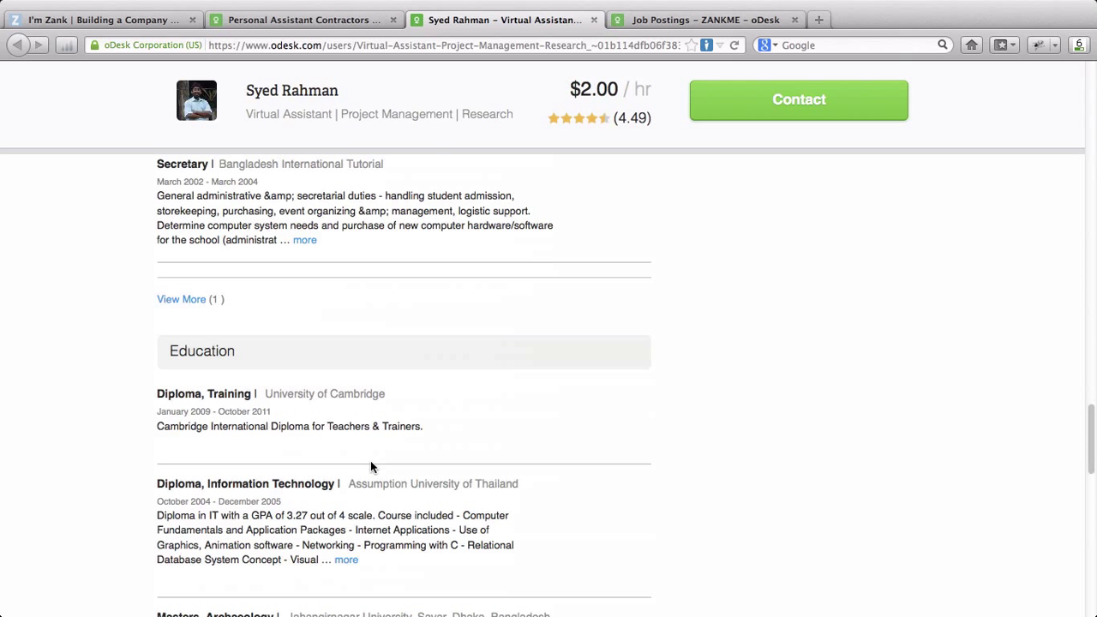
{"action": "scroll", "coordinate": [538, 446], "scroll_direction": "down", "scroll_amount": 3}
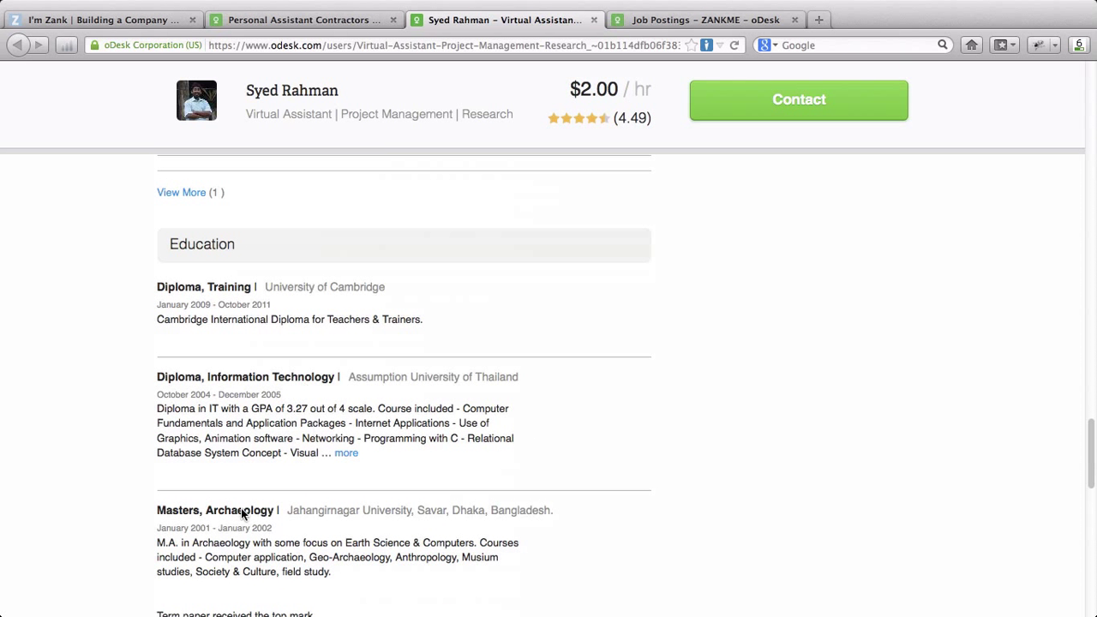
{"action": "scroll", "coordinate": [331, 444], "scroll_direction": "down", "scroll_amount": 3}
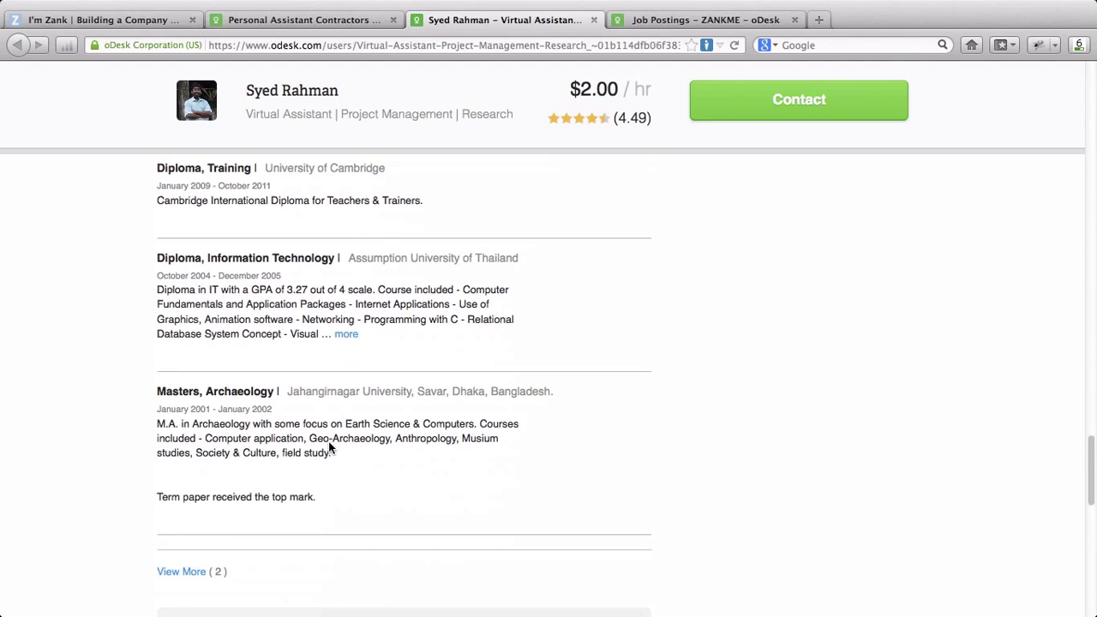
{"action": "scroll", "coordinate": [548, 254], "scroll_direction": "down", "scroll_amount": 10}
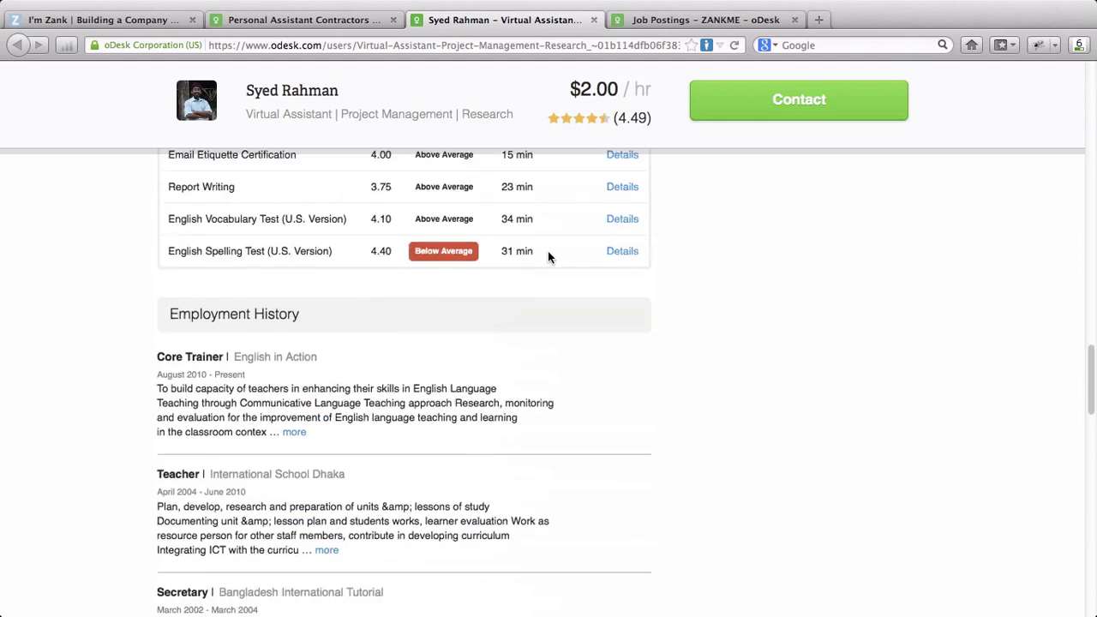
Step: Go back to the work history and check the Recent Job Applications, including whether each was initiated by the client or the contractor
{"action": "scroll", "coordinate": [548, 255], "scroll_direction": "up", "scroll_amount": 3}
{"action": "scroll", "coordinate": [548, 251], "scroll_direction": "up", "scroll_amount": 15}
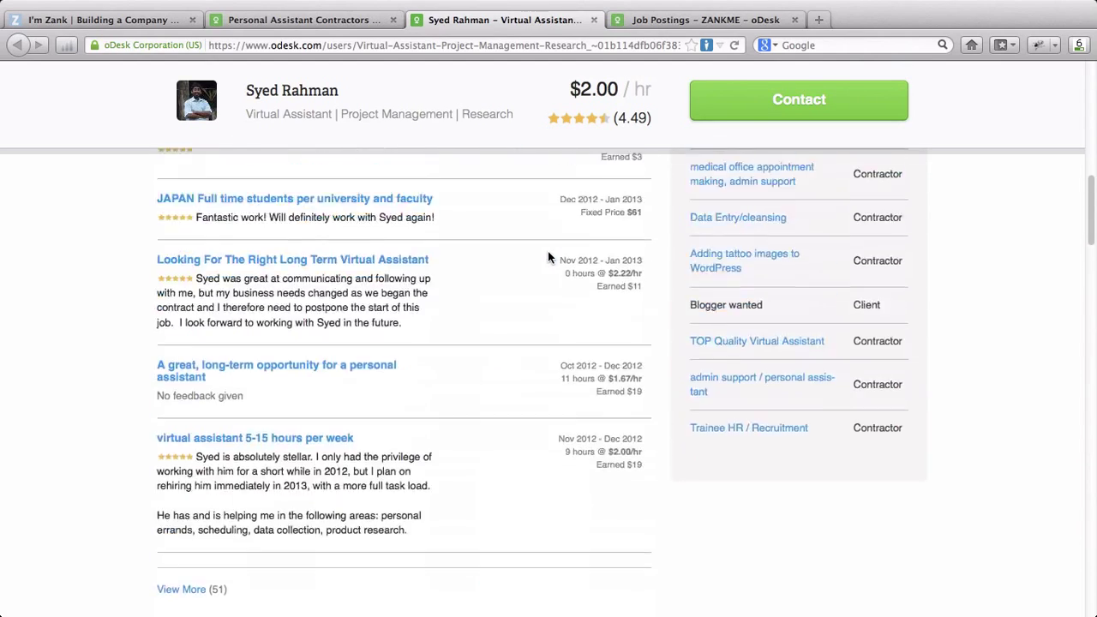
{"action": "scroll", "coordinate": [548, 257], "scroll_direction": "up", "scroll_amount": 1}
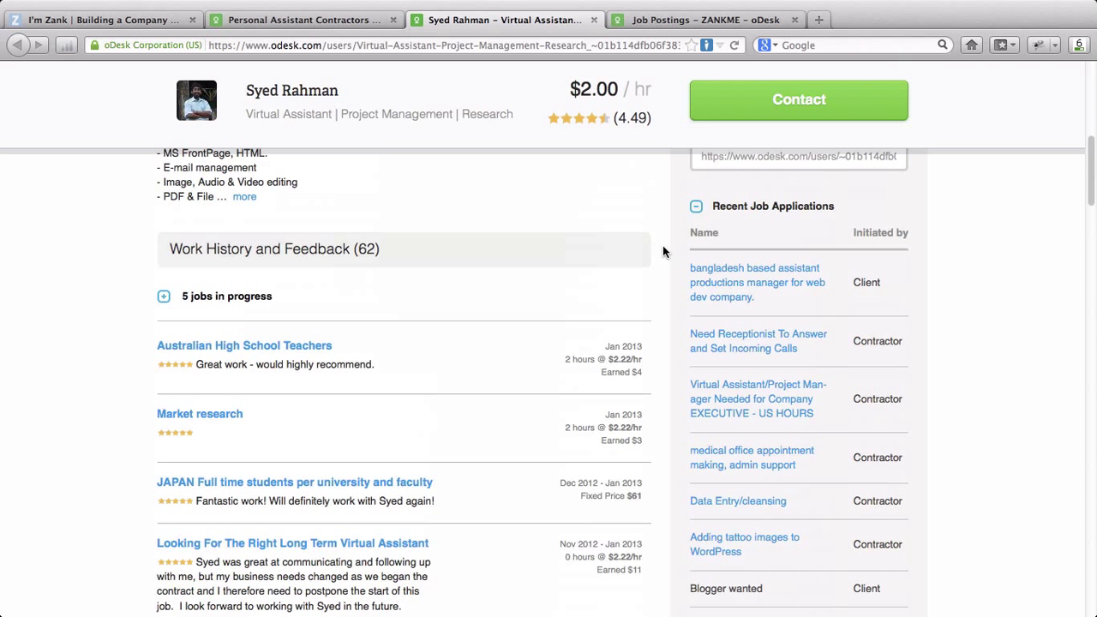
{"action": "scroll", "coordinate": [662, 251], "scroll_direction": "down", "scroll_amount": 1}
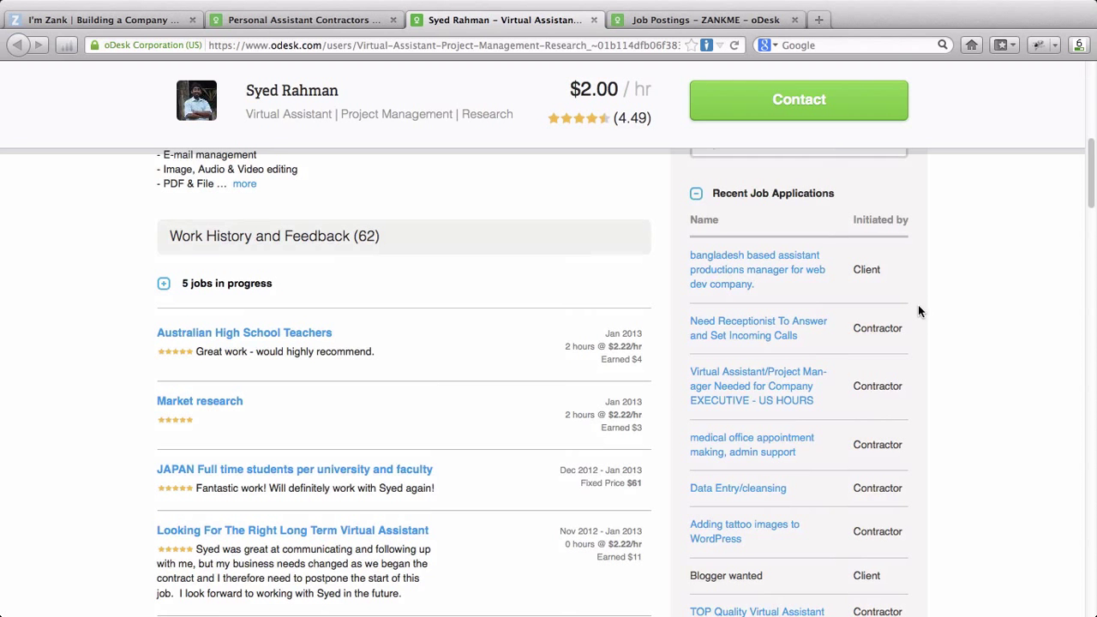
{"action": "scroll", "coordinate": [917, 315], "scroll_direction": "down", "scroll_amount": 2}
{"action": "scroll", "coordinate": [795, 219], "scroll_direction": "up", "scroll_amount": 1}
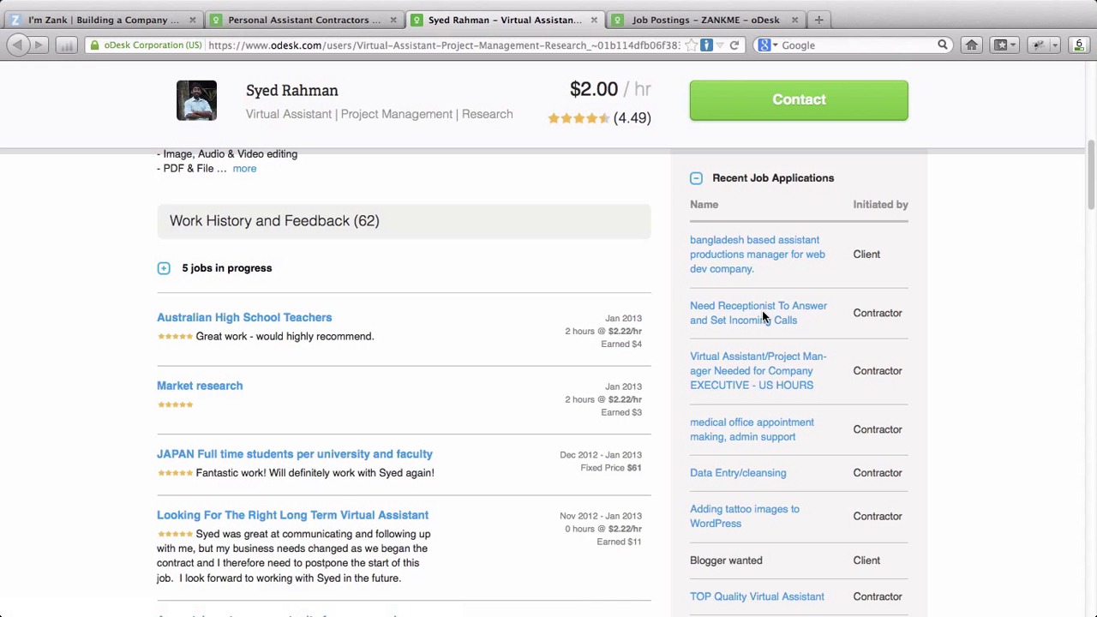
{"action": "scroll", "coordinate": [762, 317], "scroll_direction": "down", "scroll_amount": 2}
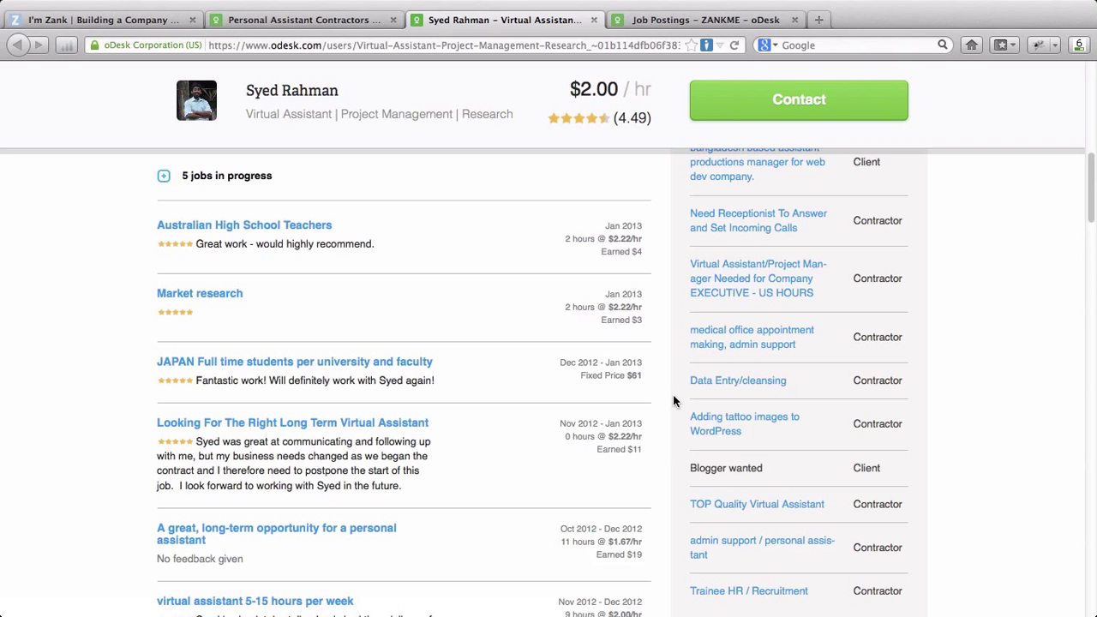
{"action": "scroll", "coordinate": [673, 400], "scroll_direction": "down", "scroll_amount": 3}
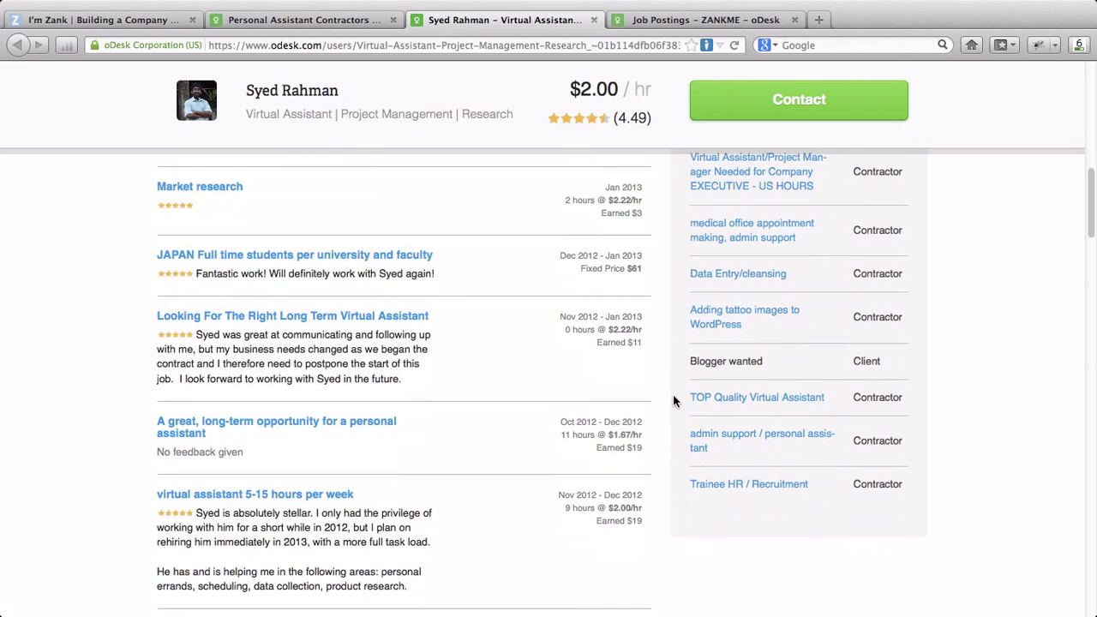
{"action": "scroll", "coordinate": [672, 400], "scroll_direction": "up", "scroll_amount": 10}
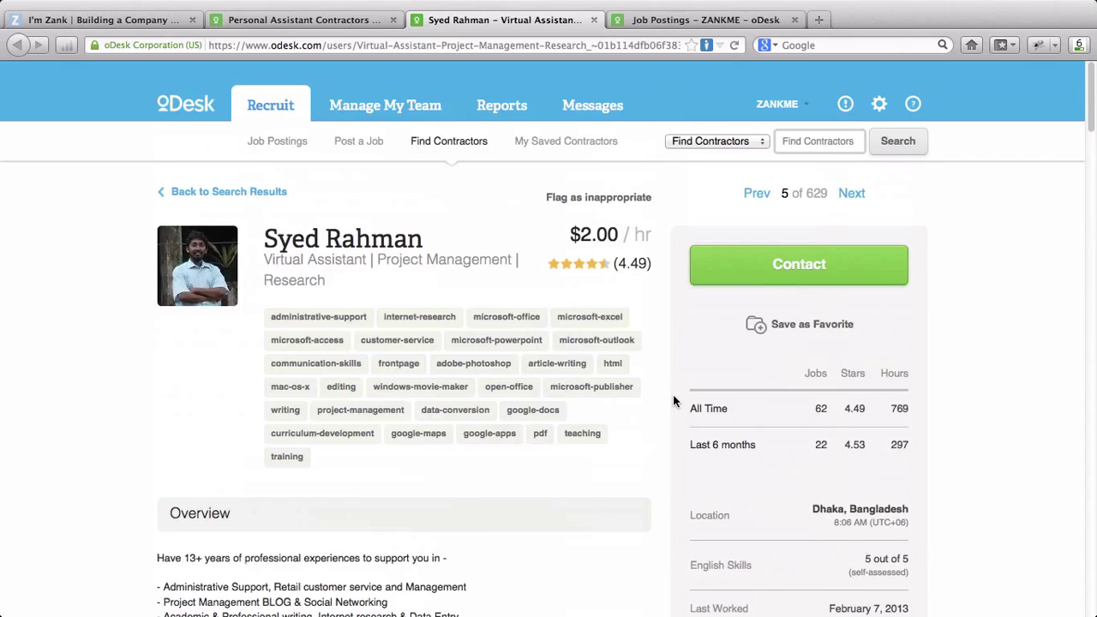
Step: Close this profile and open the "Personal Assistant / Virtual Assistant" contractor's profile from the filtered results in a separate tab
{"action": "key", "text": "super+w"}
{"action": "scroll", "coordinate": [338, 424], "scroll_direction": "down", "scroll_amount": 2}
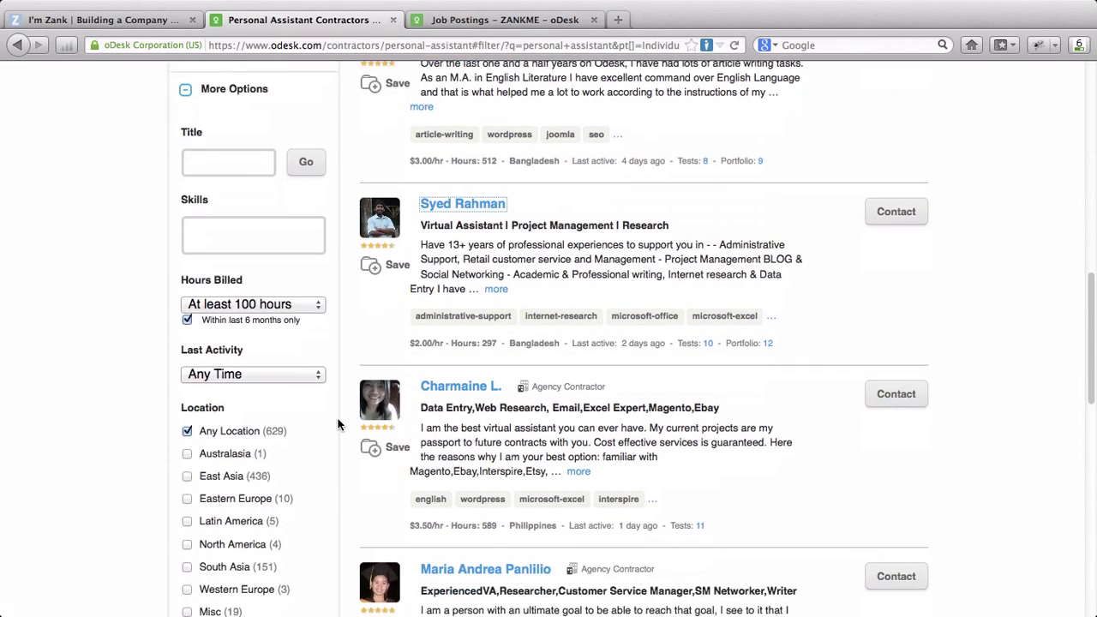
{"action": "scroll", "coordinate": [338, 424], "scroll_direction": "down", "scroll_amount": 3}
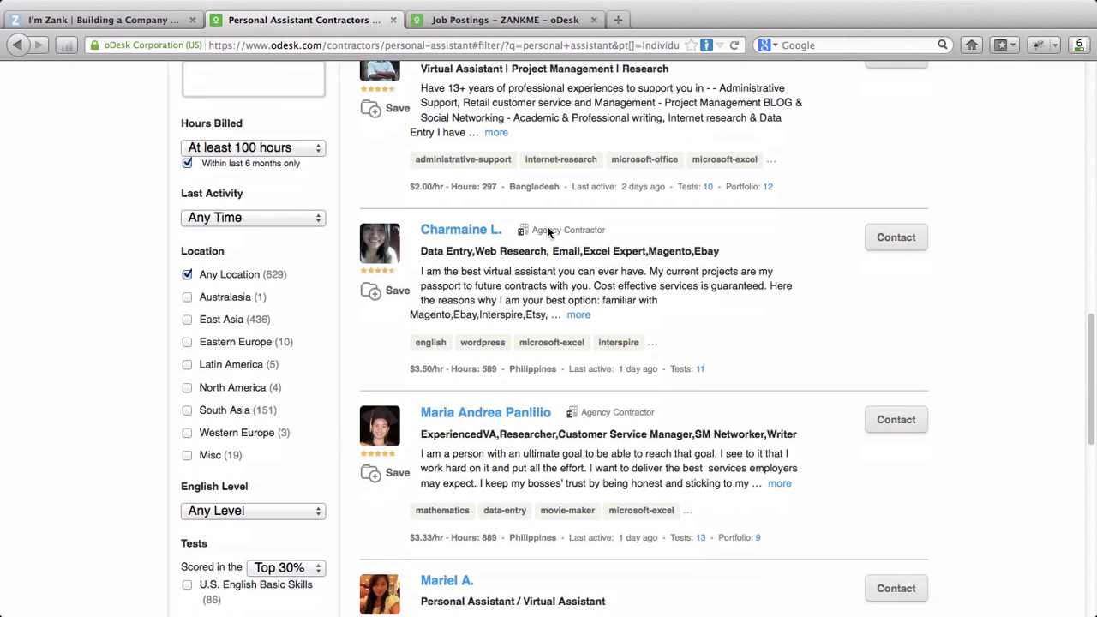
{"action": "scroll", "coordinate": [410, 354], "scroll_direction": "down", "scroll_amount": 4}
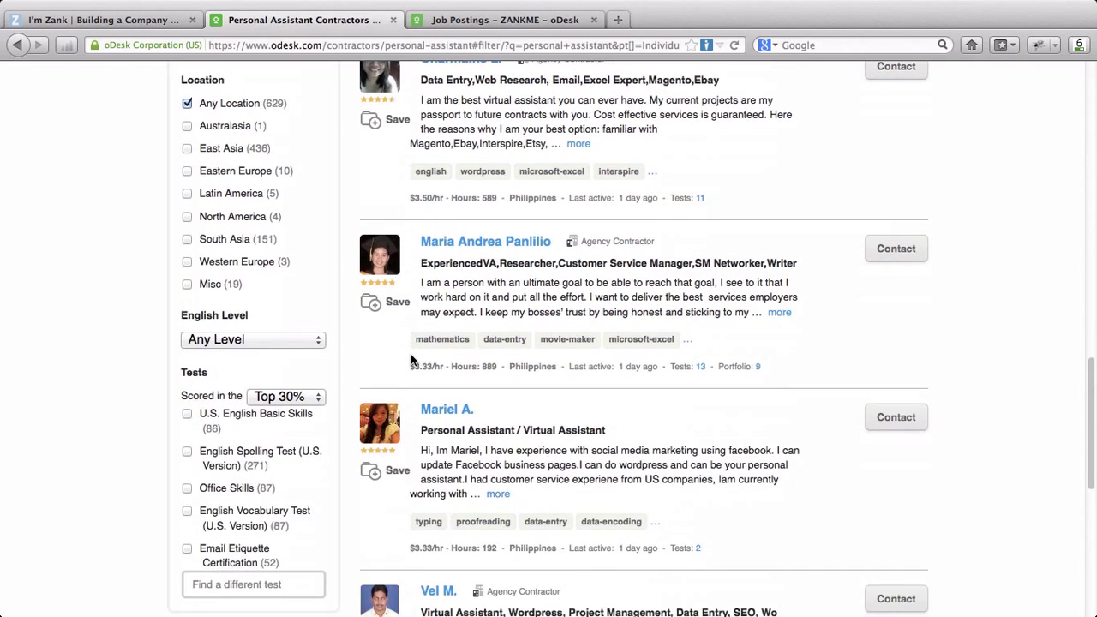
{"action": "scroll", "coordinate": [411, 353], "scroll_direction": "down", "scroll_amount": 2}
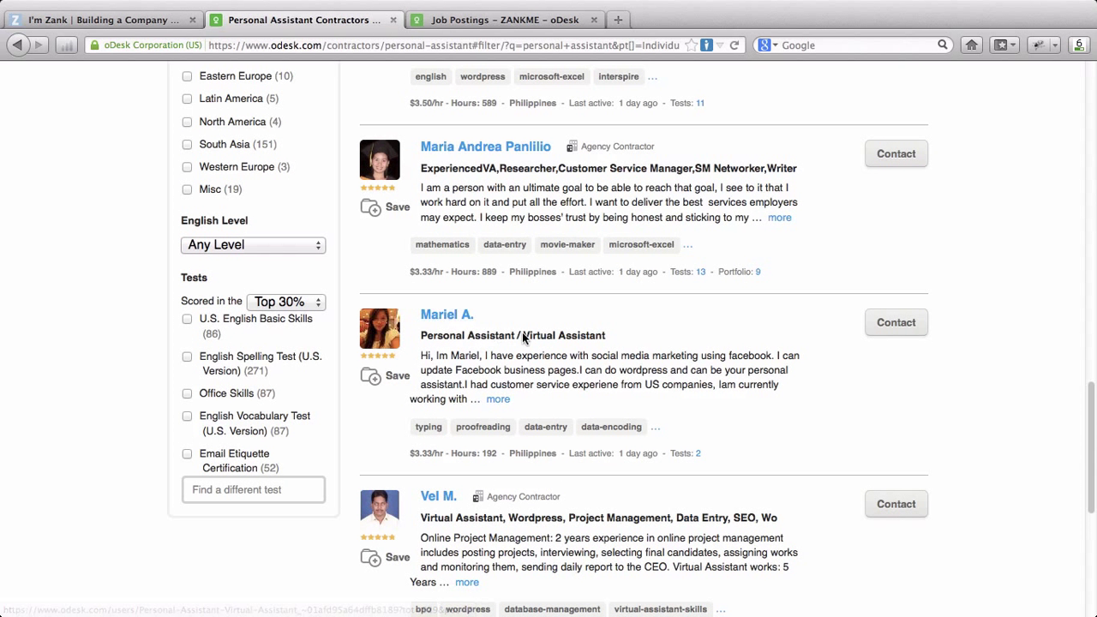
{"action": "left_click", "coordinate": [455, 316], "text": "super"}
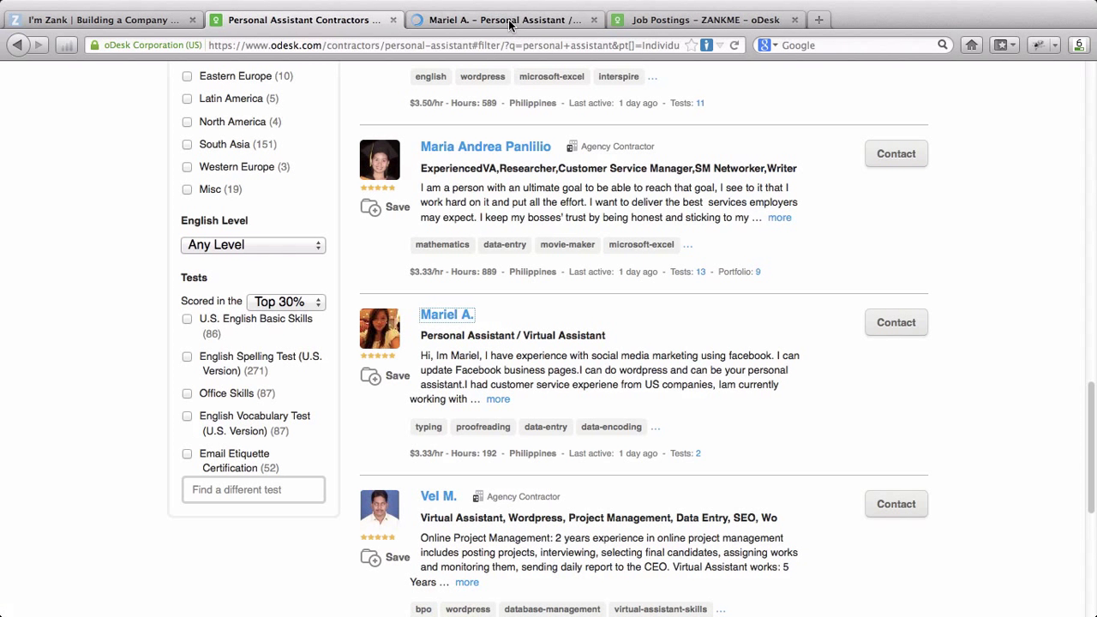
{"action": "left_click", "coordinate": [512, 22]}
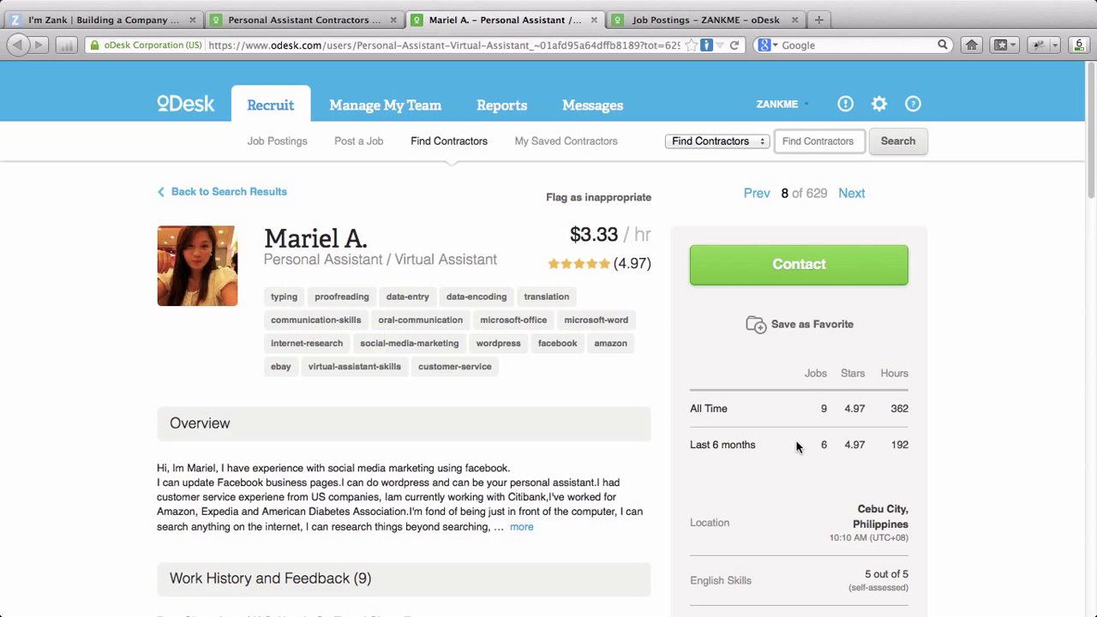
Step: Examine the contractor's overview and Work History and Feedback, expanding the list to show the remaining jobs and their ratings
{"action": "scroll", "coordinate": [650, 454], "scroll_direction": "down", "scroll_amount": 5}
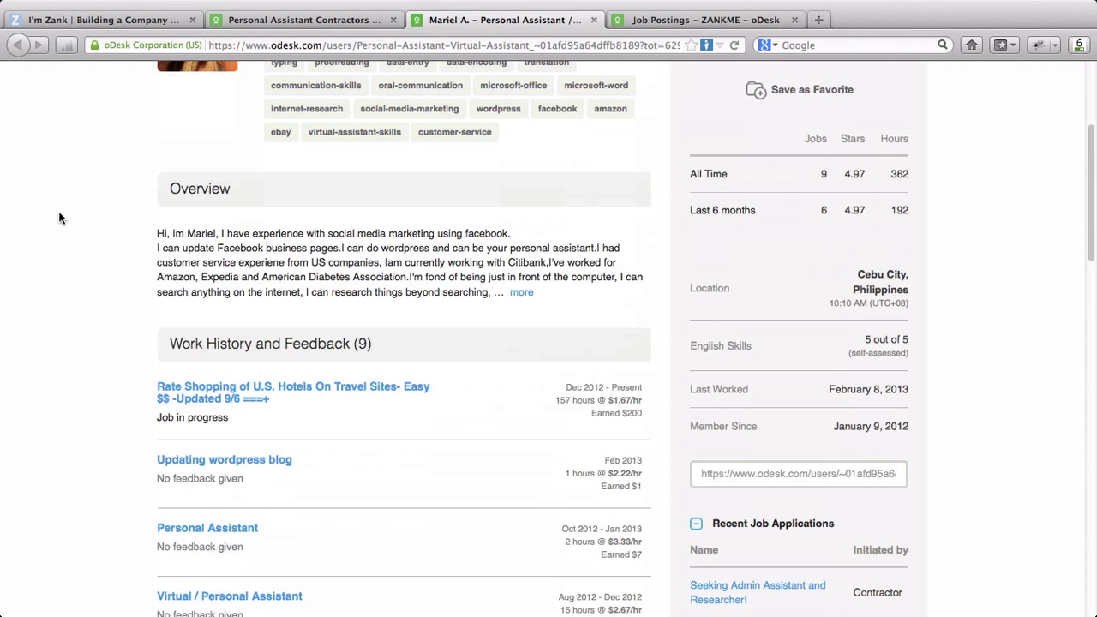
{"action": "scroll", "coordinate": [137, 264], "scroll_direction": "down", "scroll_amount": 4}
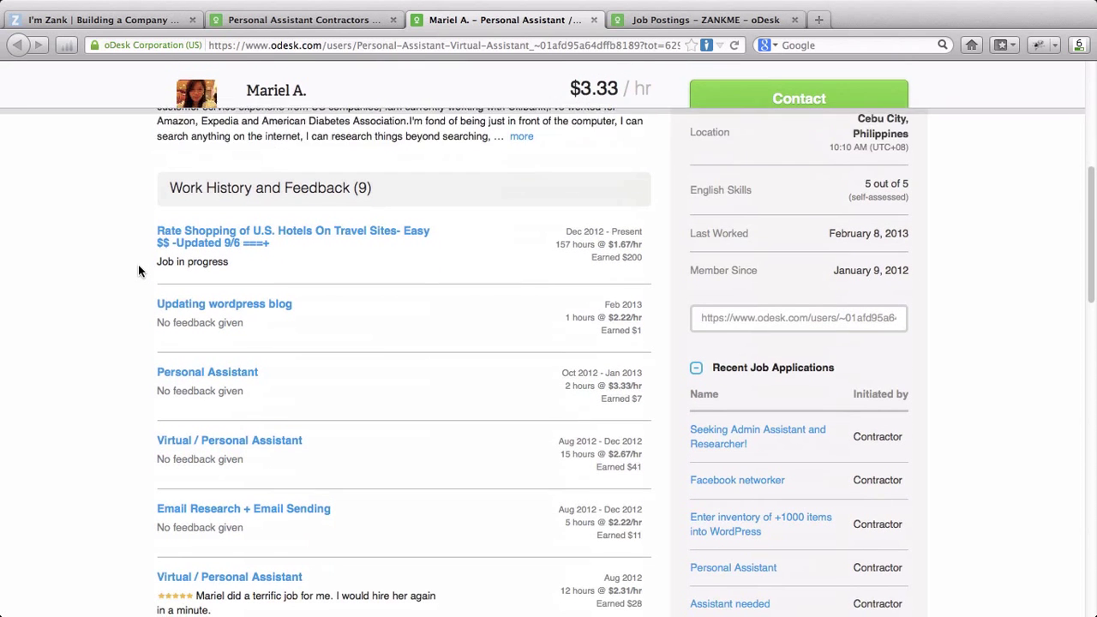
{"action": "scroll", "coordinate": [198, 503], "scroll_direction": "down", "scroll_amount": 4}
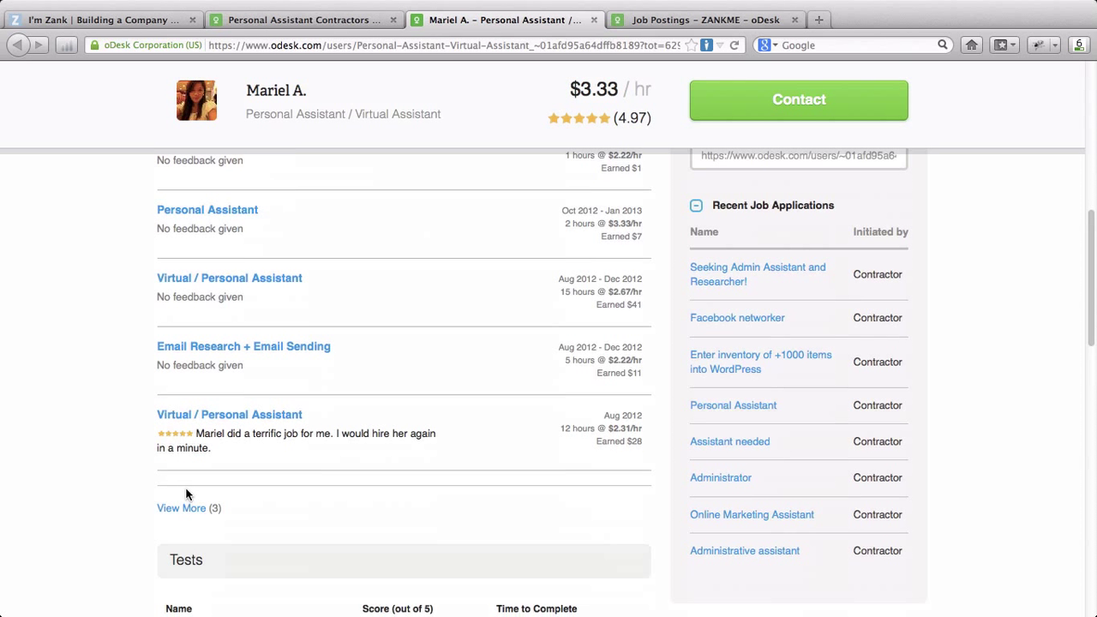
{"action": "left_click", "coordinate": [187, 508]}
{"action": "scroll", "coordinate": [141, 502], "scroll_direction": "down", "scroll_amount": 3}
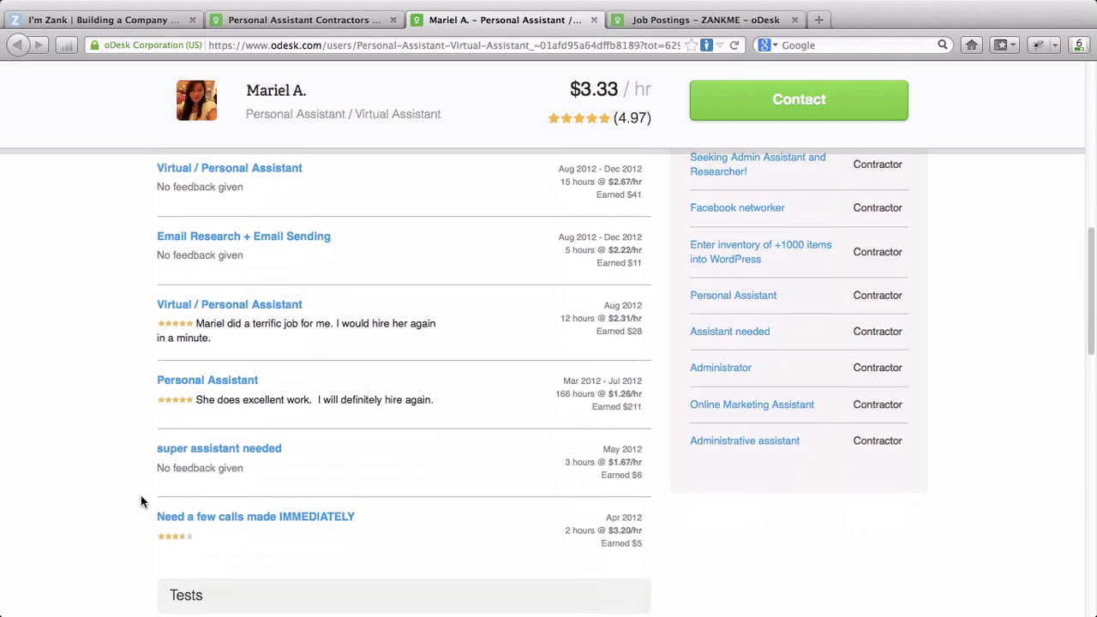
{"action": "scroll", "coordinate": [141, 497], "scroll_direction": "up", "scroll_amount": 3}
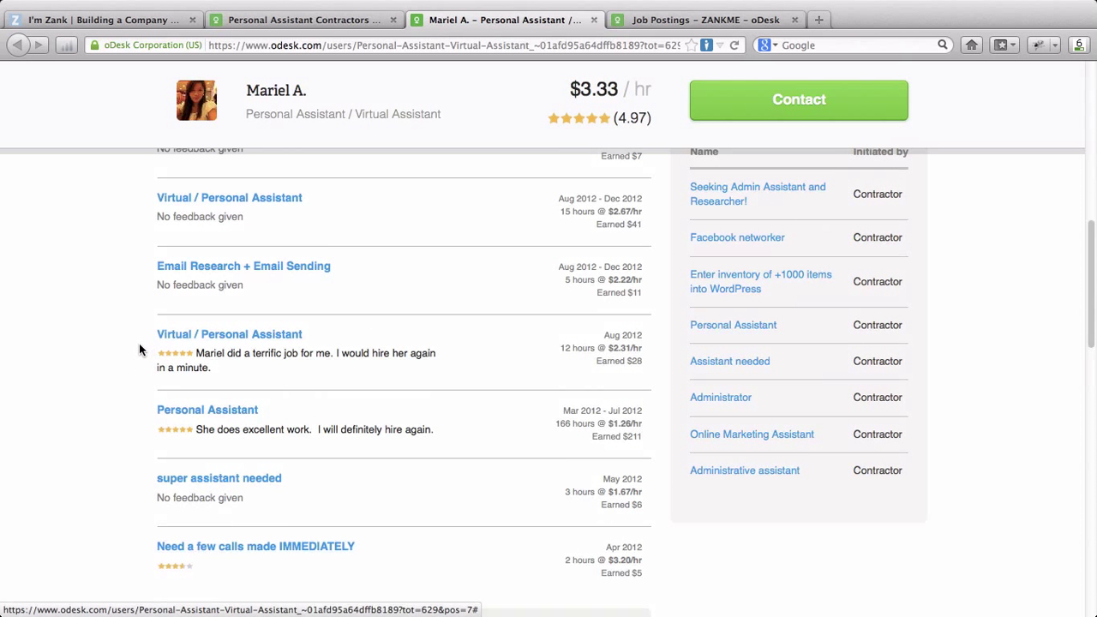
Step: Review the contractor's test score, employment history and education further down the profile
{"action": "scroll", "coordinate": [140, 349], "scroll_direction": "down", "scroll_amount": 1}
{"action": "scroll", "coordinate": [139, 349], "scroll_direction": "down", "scroll_amount": 3}
{"action": "scroll", "coordinate": [140, 349], "scroll_direction": "down", "scroll_amount": 1}
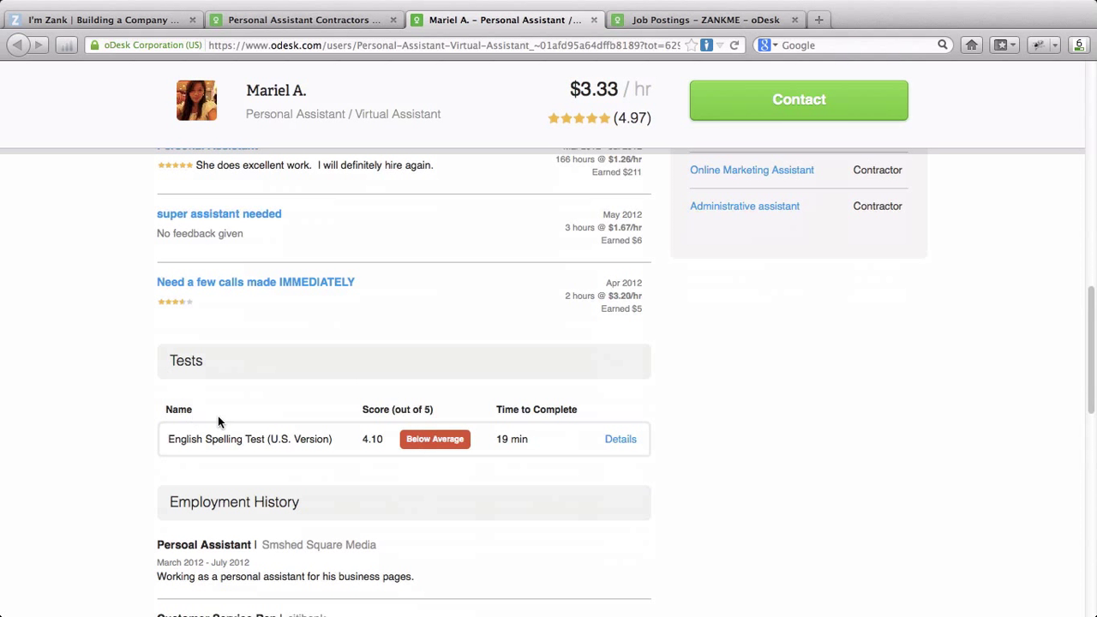
{"action": "scroll", "coordinate": [126, 430], "scroll_direction": "down", "scroll_amount": 3}
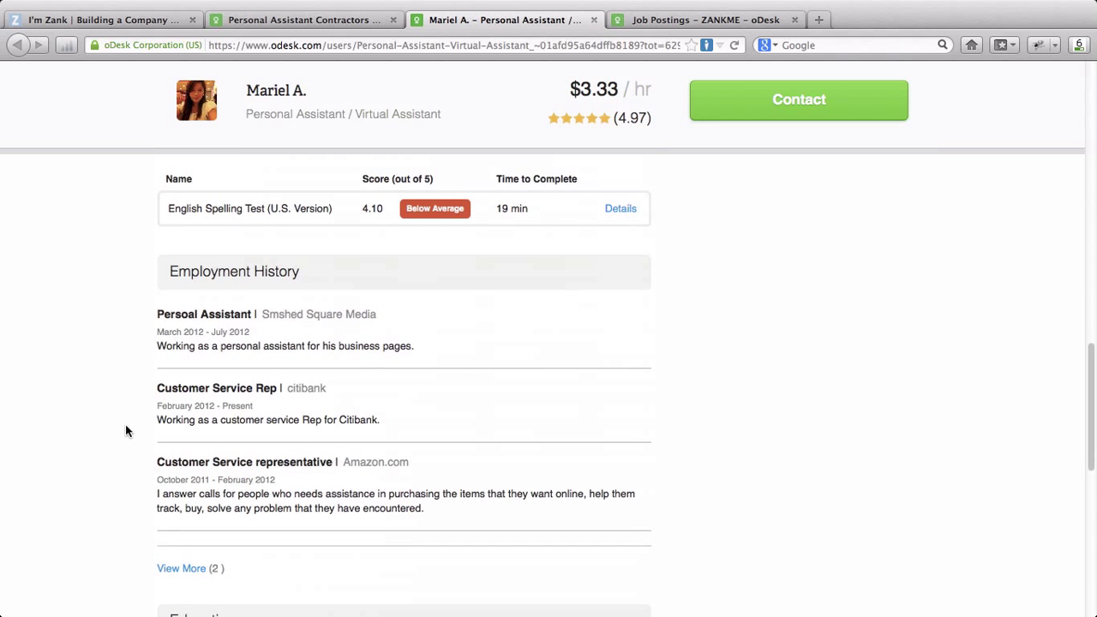
{"action": "scroll", "coordinate": [126, 370], "scroll_direction": "down", "scroll_amount": 3}
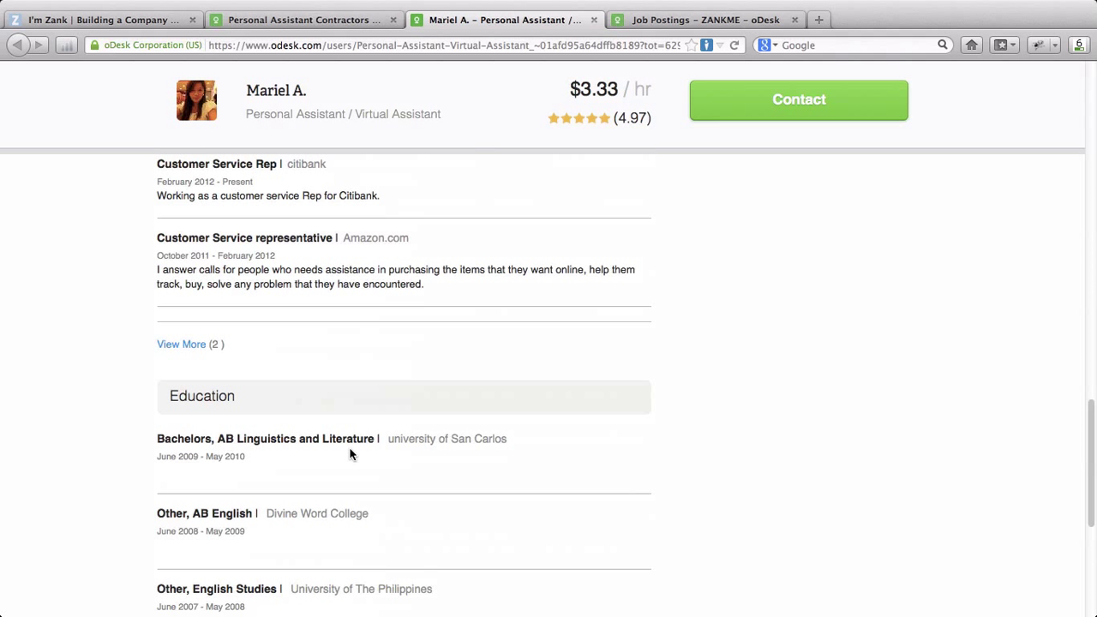
Step: Return to the work history feedback, check who initiated the Recent Job Applications, and review the overall job statistics
{"action": "scroll", "coordinate": [168, 487], "scroll_direction": "up", "scroll_amount": 10}
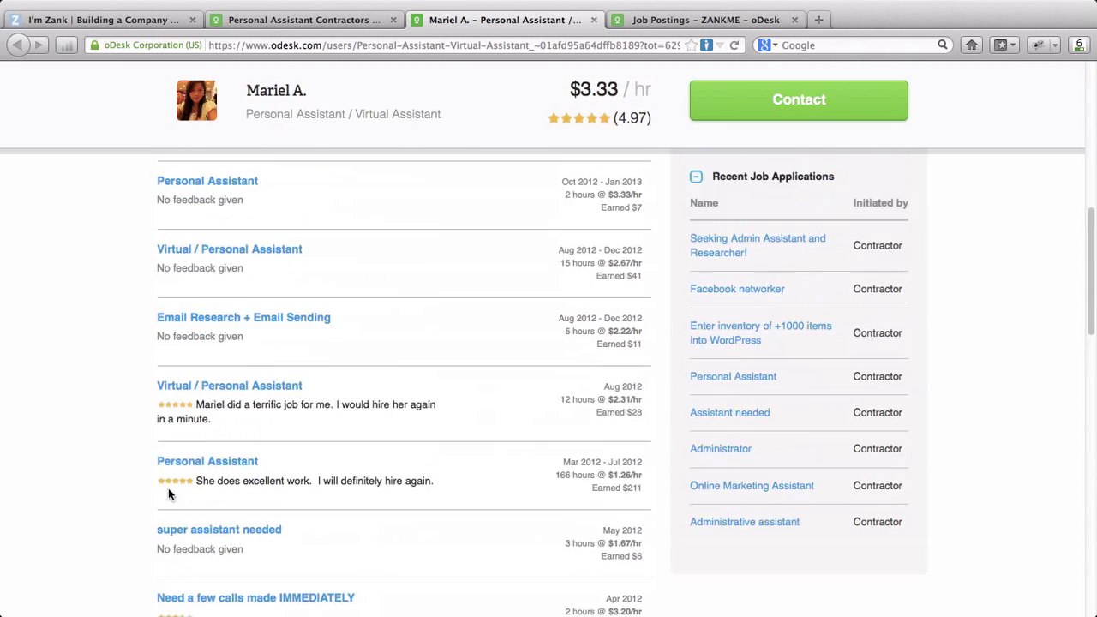
{"action": "scroll", "coordinate": [168, 488], "scroll_direction": "down", "scroll_amount": 1}
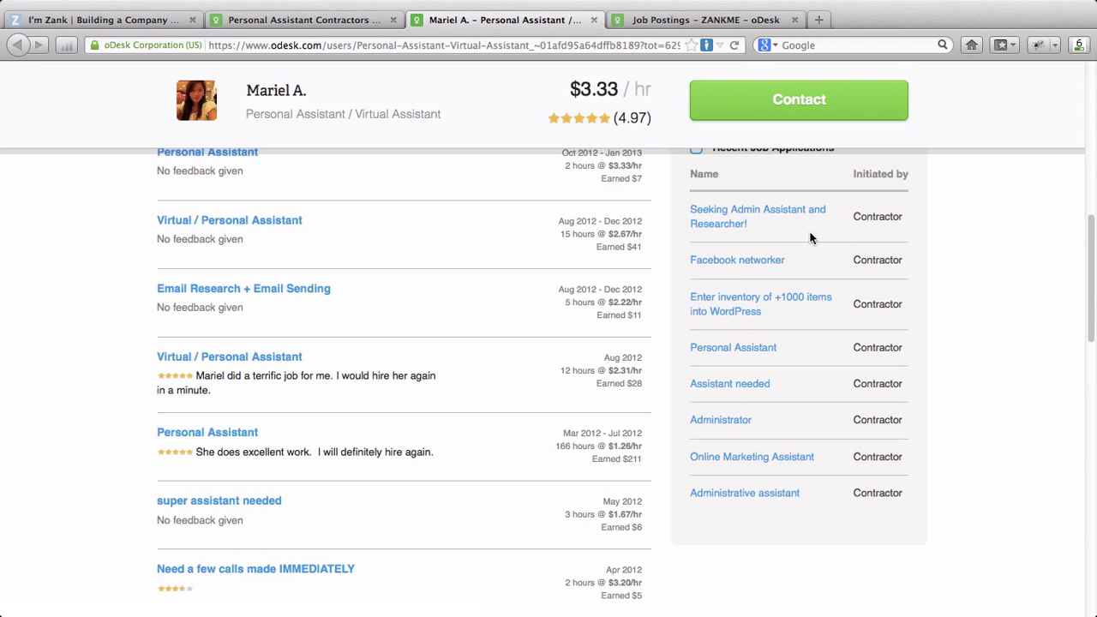
{"action": "scroll", "coordinate": [811, 238], "scroll_direction": "up", "scroll_amount": 1}
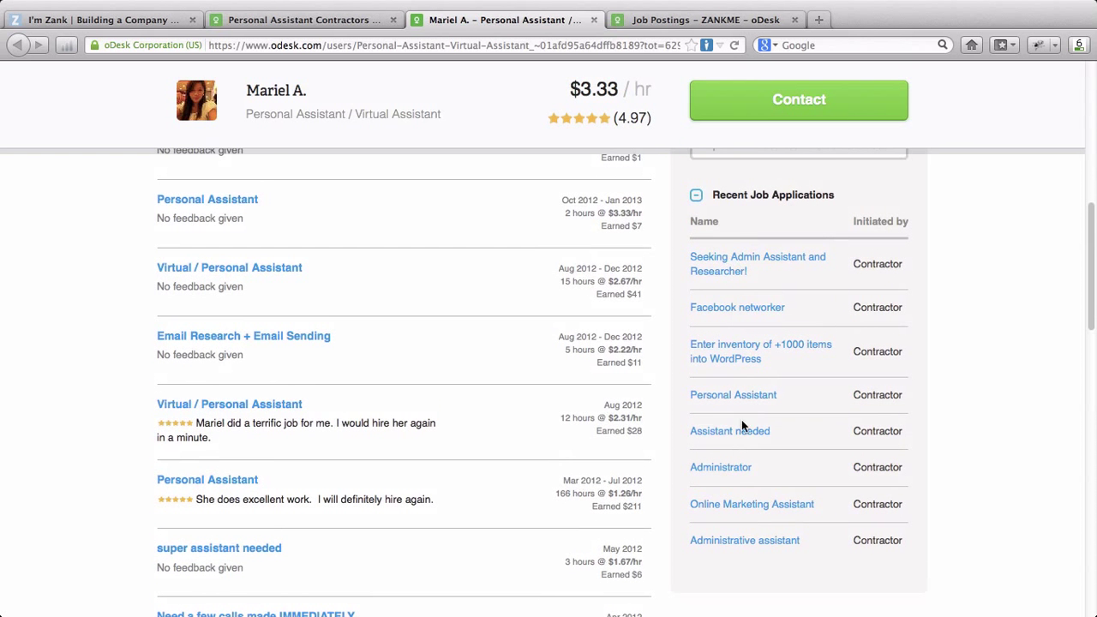
{"action": "scroll", "coordinate": [858, 263], "scroll_direction": "up", "scroll_amount": 2}
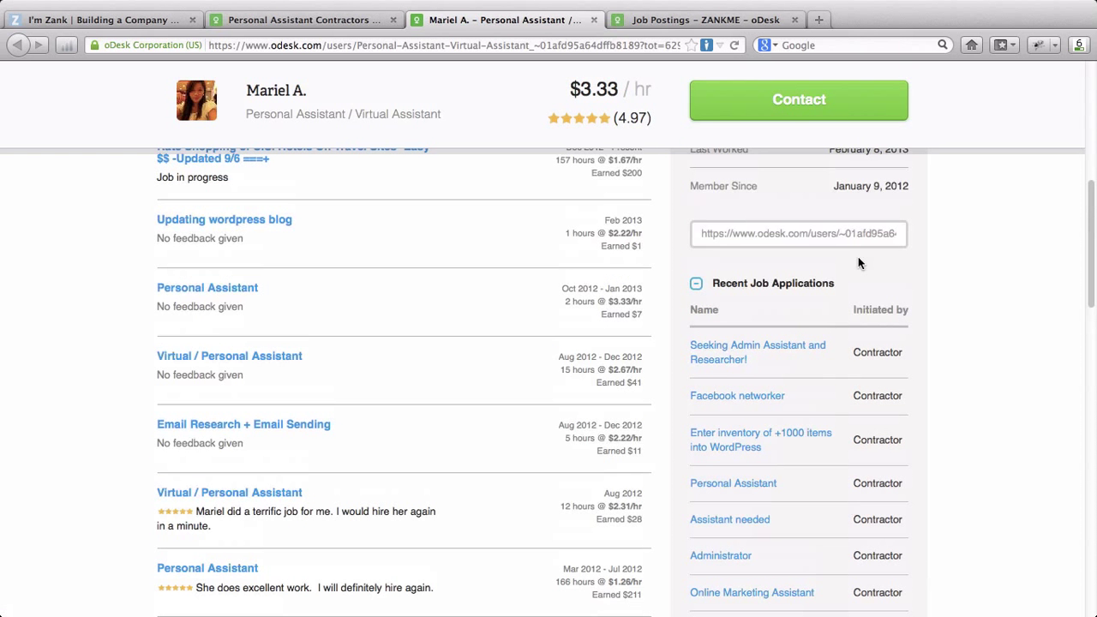
{"action": "scroll", "coordinate": [857, 263], "scroll_direction": "up", "scroll_amount": 5}
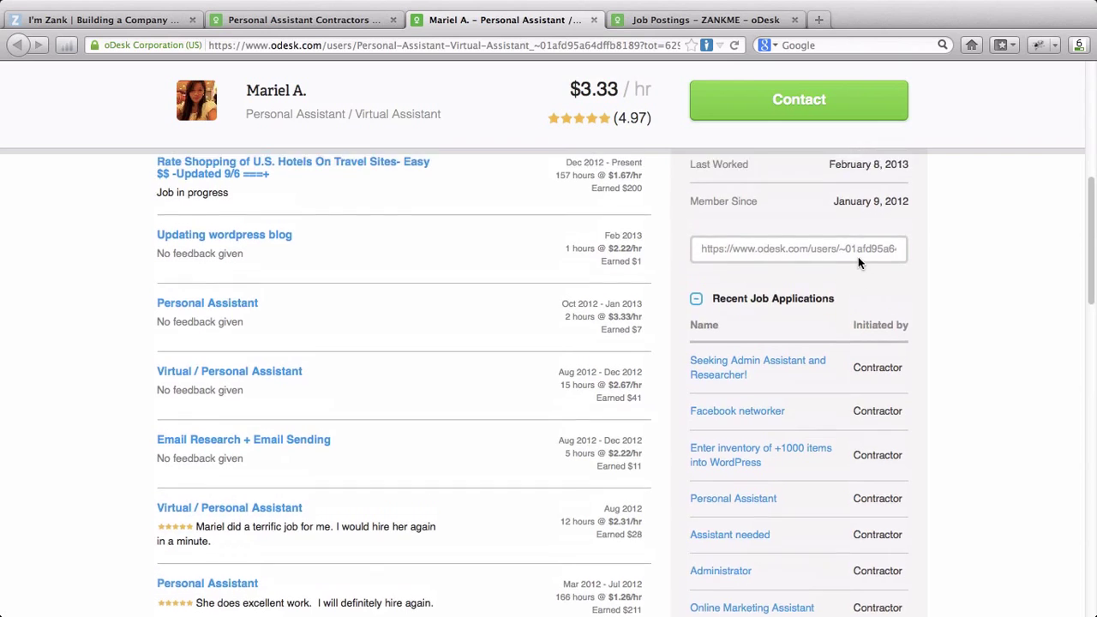
{"action": "scroll", "coordinate": [859, 263], "scroll_direction": "up", "scroll_amount": 3}
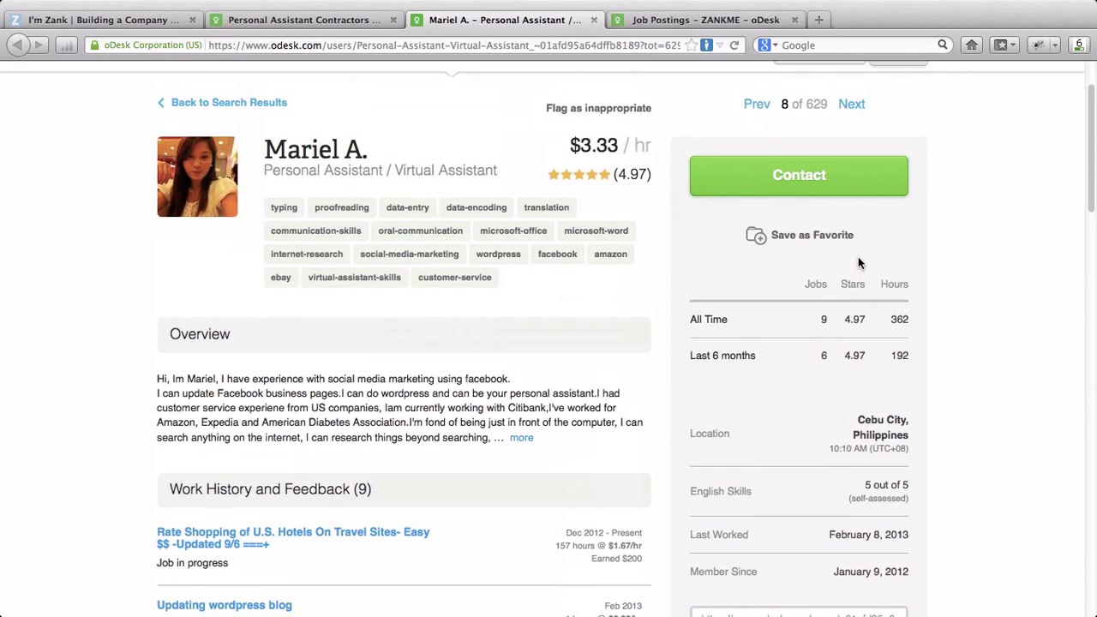
{"action": "scroll", "coordinate": [859, 263], "scroll_direction": "up", "scroll_amount": 1}
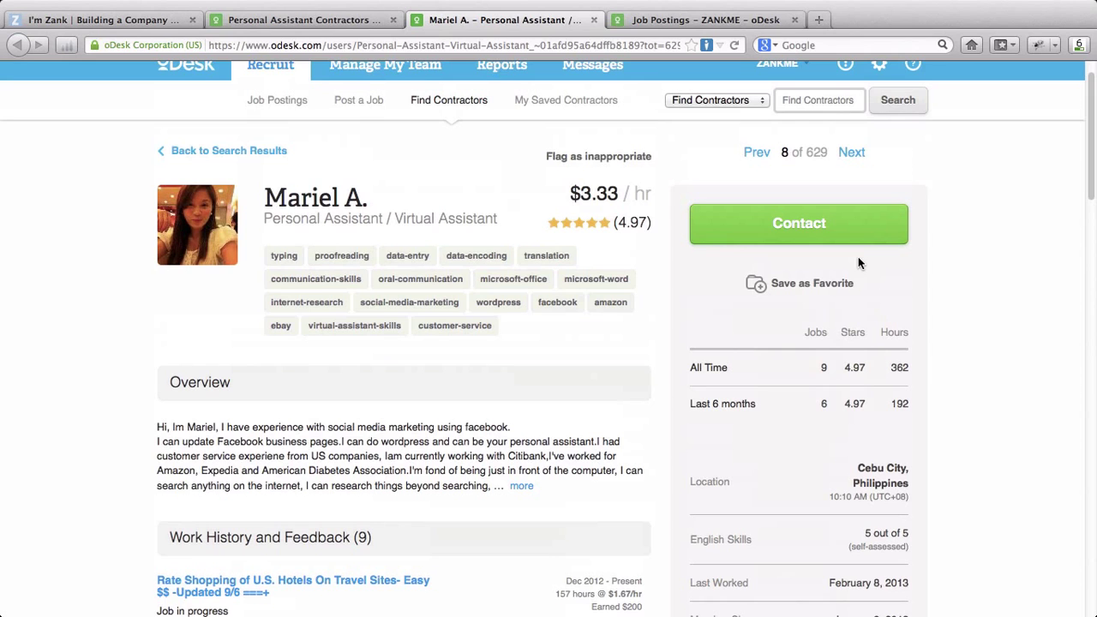
Step: Close this contractor's profile and go to page 2 of the filtered personal assistant results
{"action": "key", "text": "super+w"}
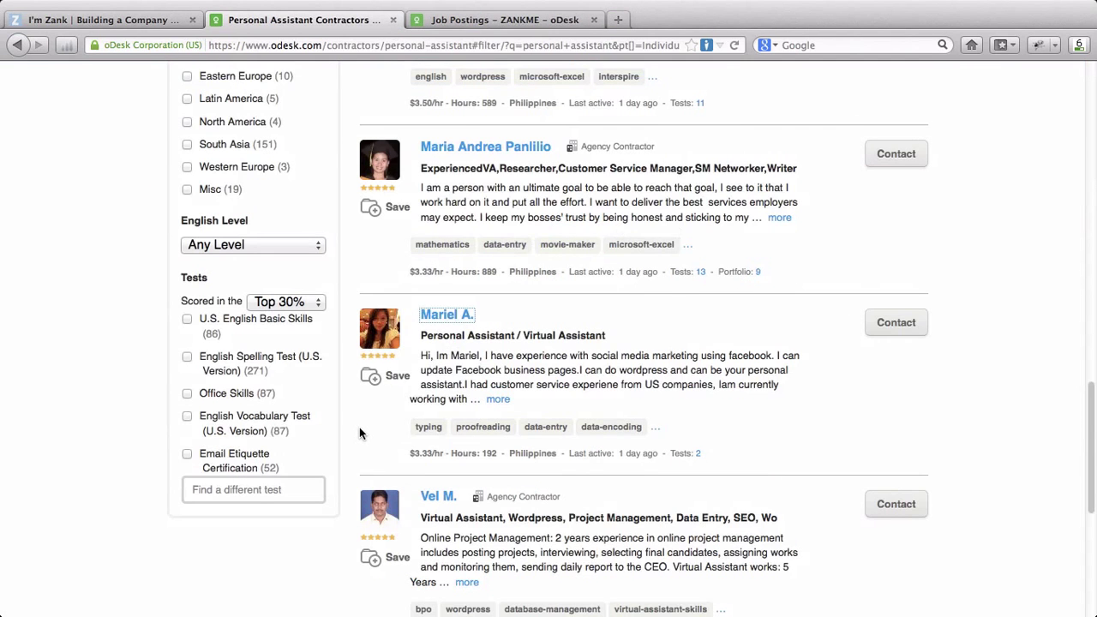
{"action": "scroll", "coordinate": [359, 433], "scroll_direction": "down", "scroll_amount": 5}
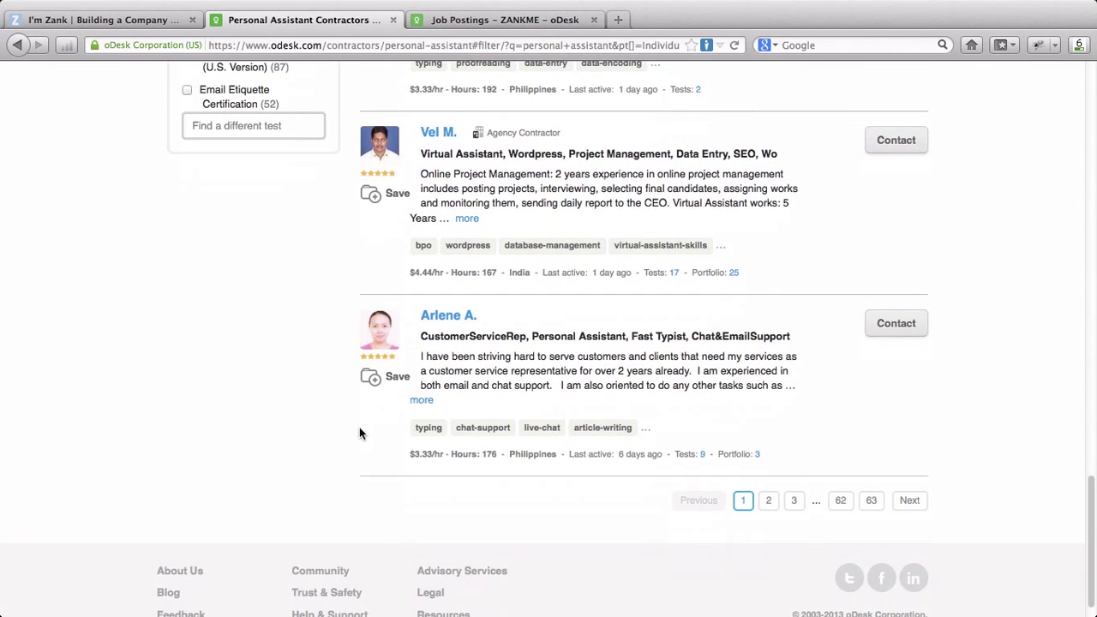
{"action": "left_click", "coordinate": [767, 500]}
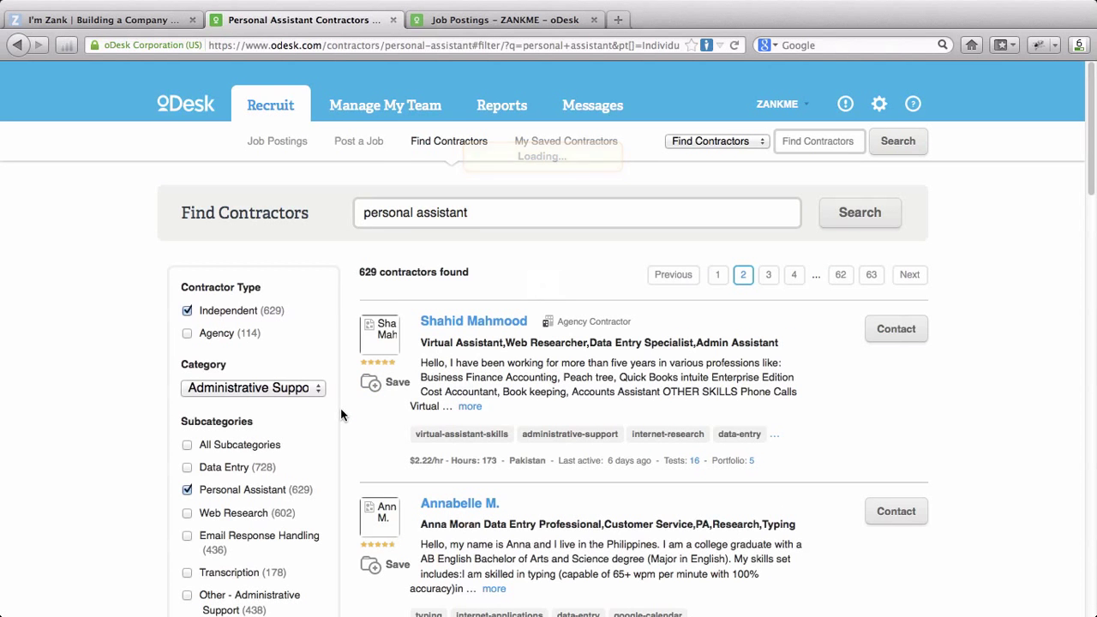
Step: Open the profile of the "Data Entry Professional,Customer Service,PA,Research,Typing" contractor from the results in a separate tab and switch to it
{"action": "scroll", "coordinate": [340, 415], "scroll_direction": "down", "scroll_amount": 1}
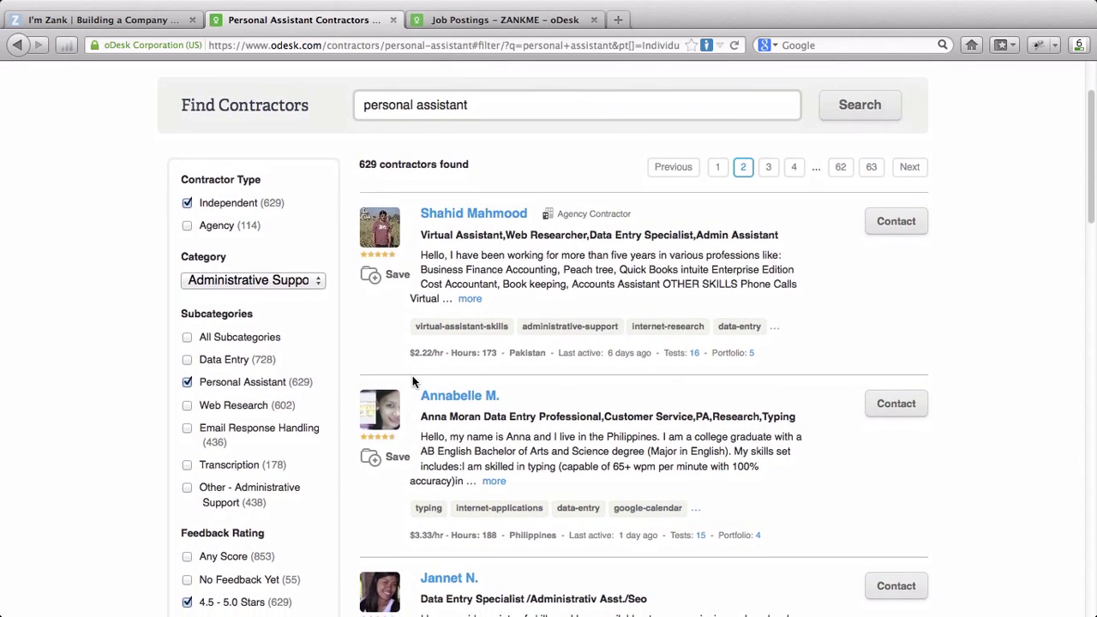
{"action": "scroll", "coordinate": [412, 375], "scroll_direction": "down", "scroll_amount": 1}
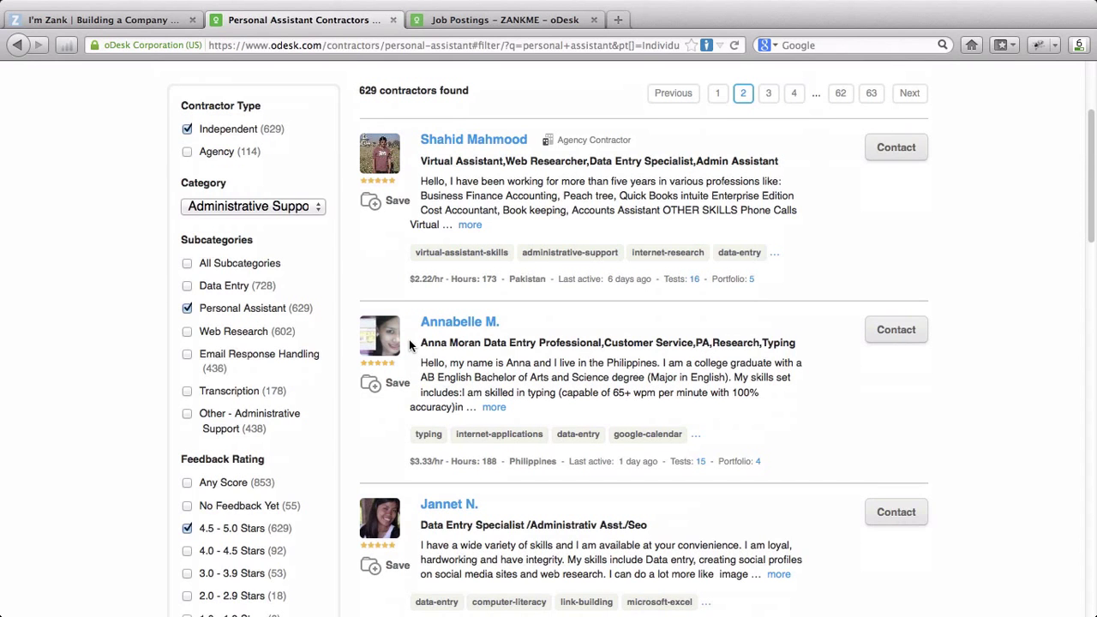
{"action": "scroll", "coordinate": [408, 339], "scroll_direction": "down", "scroll_amount": 1}
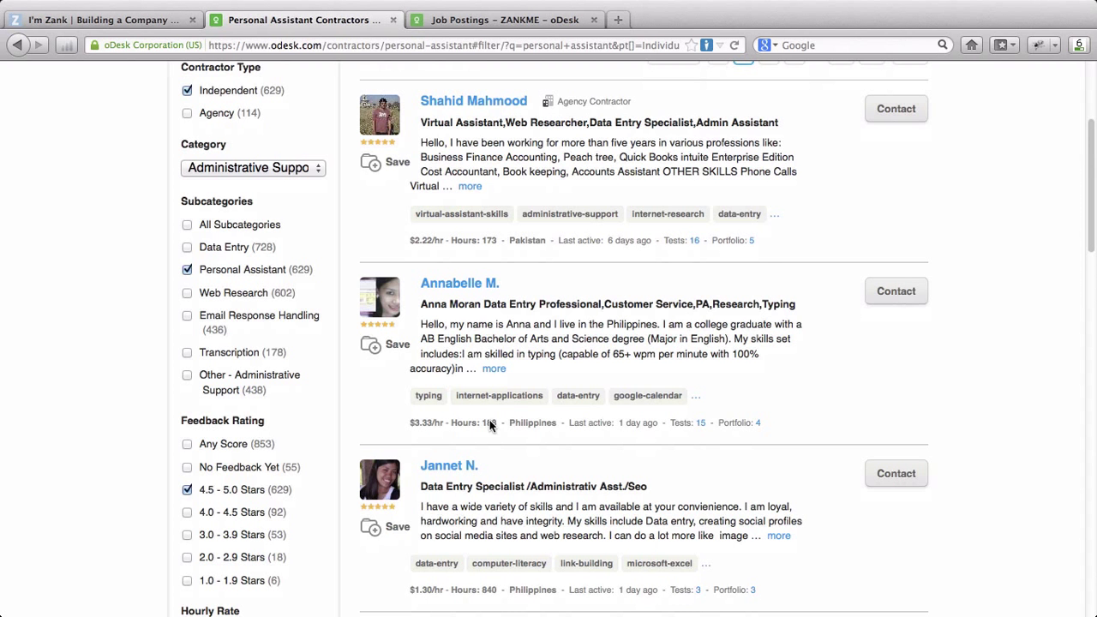
{"action": "middle_click", "coordinate": [480, 286]}
{"action": "left_click", "coordinate": [477, 20]}
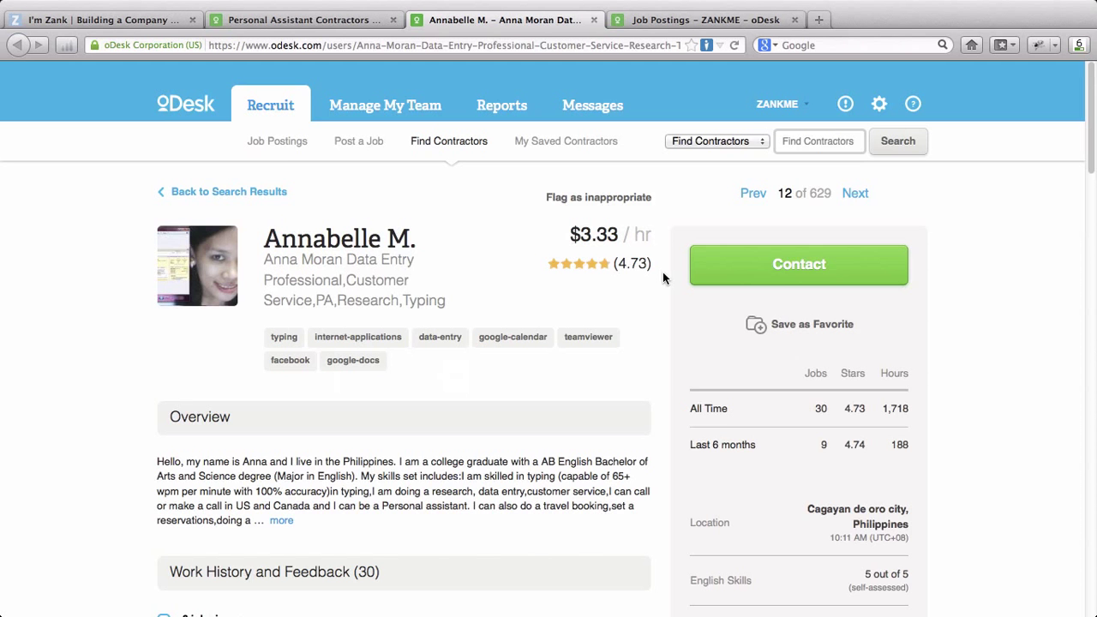
Step: Check the contractor's rating, skills and job statistics, and expand the Overview to read the full description
{"action": "scroll", "coordinate": [662, 276], "scroll_direction": "down", "scroll_amount": 1}
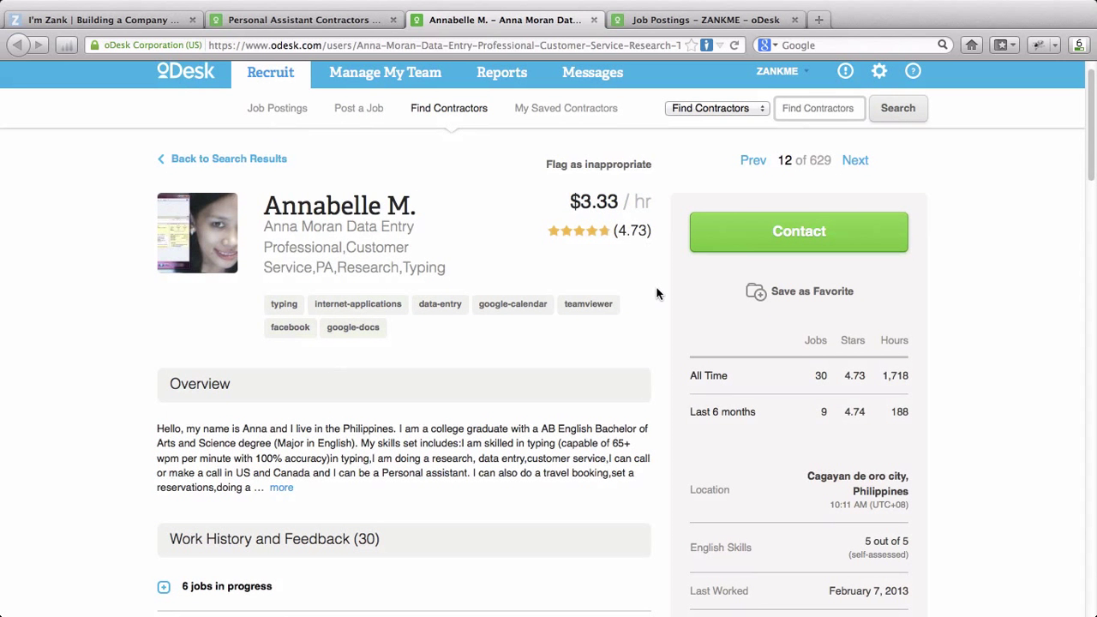
{"action": "scroll", "coordinate": [656, 294], "scroll_direction": "down", "scroll_amount": 2}
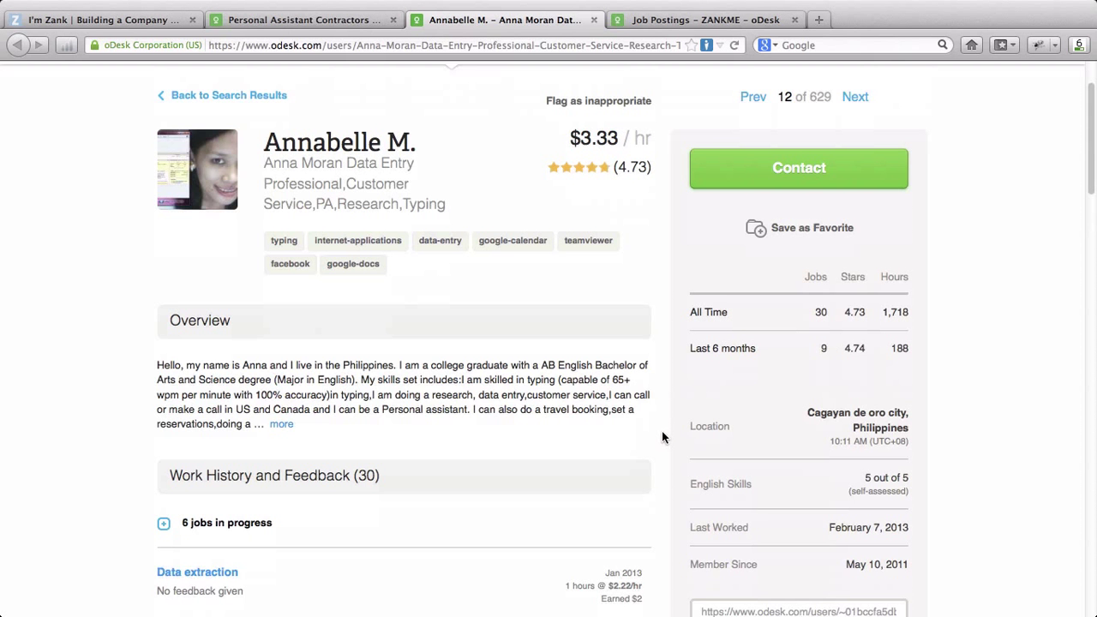
{"action": "scroll", "coordinate": [662, 432], "scroll_direction": "down", "scroll_amount": 4}
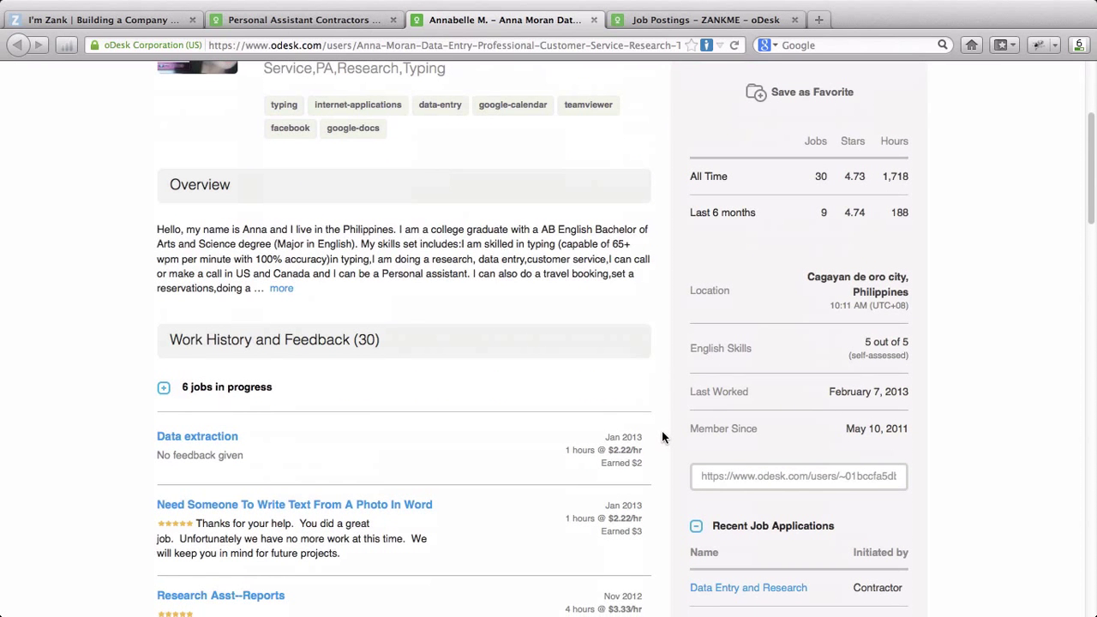
{"action": "left_click", "coordinate": [281, 288]}
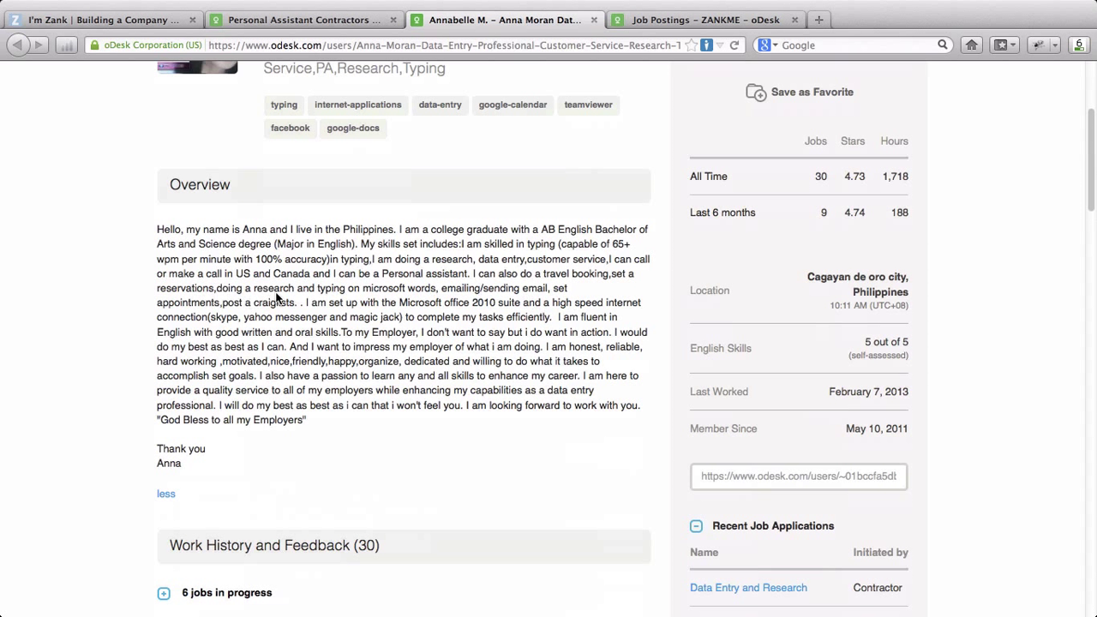
Step: Examine the feedback ratings, comments and hourly rates in the Work History, and who initiated the Recent Job Applications
{"action": "scroll", "coordinate": [125, 348], "scroll_direction": "down", "scroll_amount": 10}
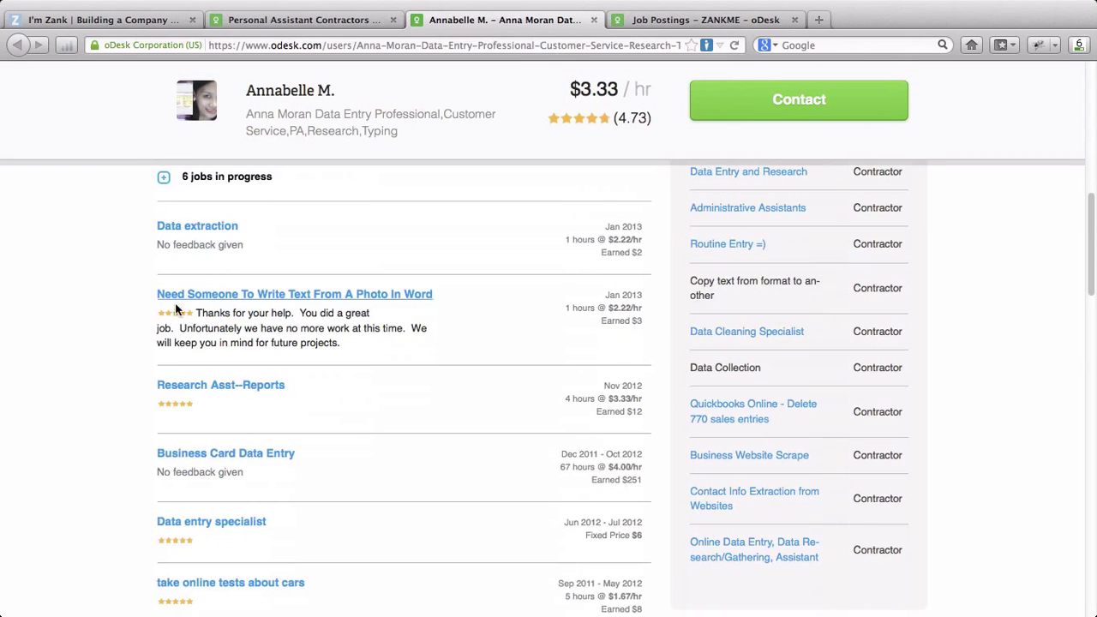
{"action": "scroll", "coordinate": [182, 522], "scroll_direction": "down", "scroll_amount": 4}
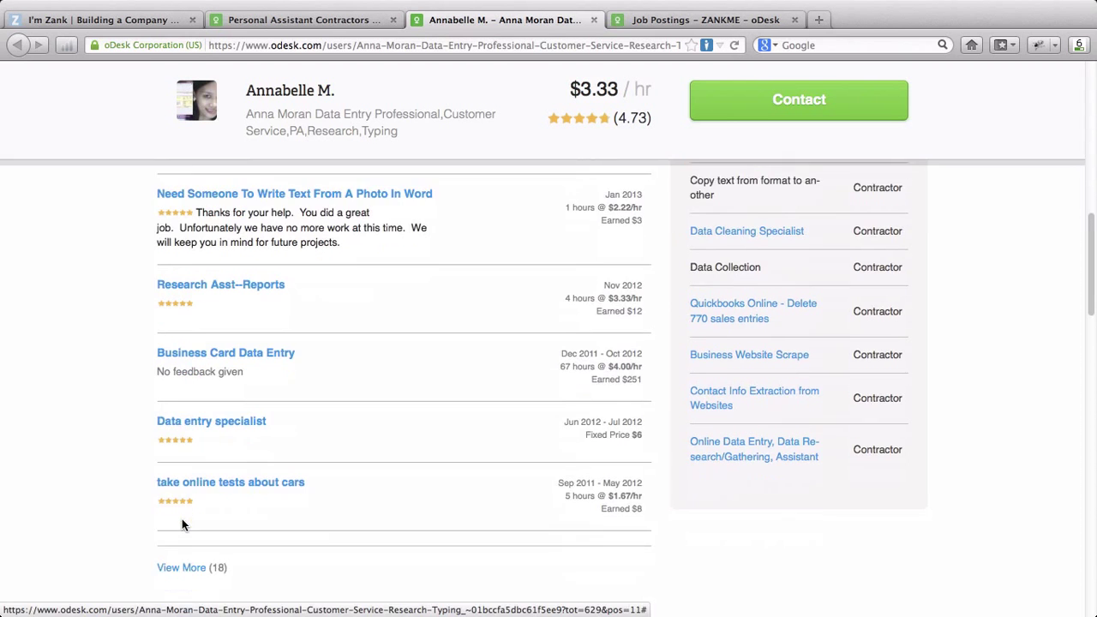
{"action": "scroll", "coordinate": [181, 518], "scroll_direction": "up", "scroll_amount": 2}
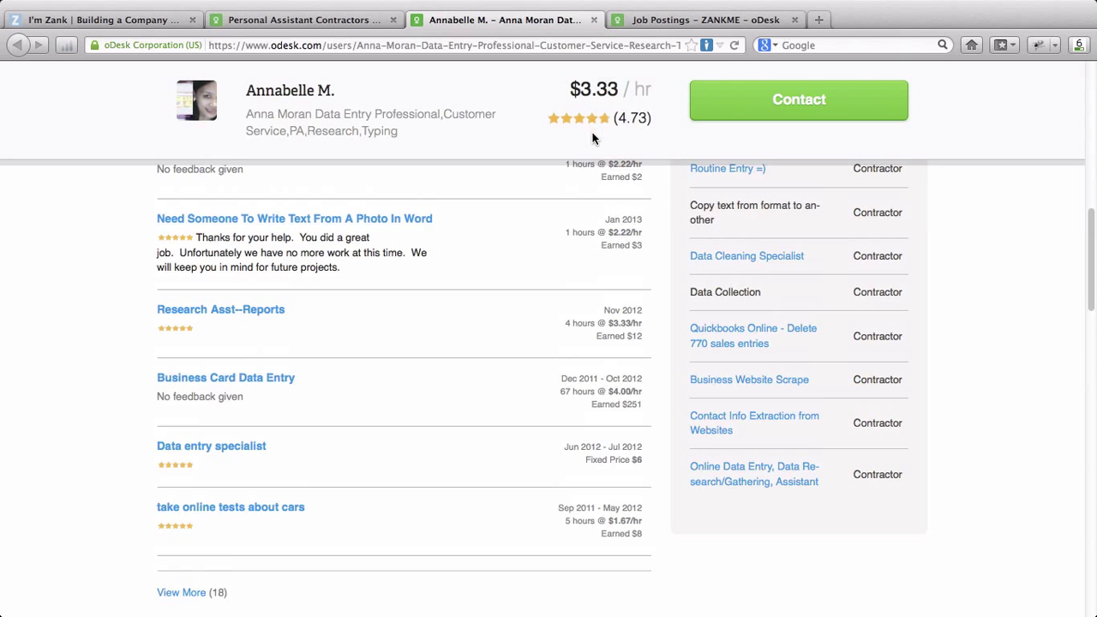
{"action": "scroll", "coordinate": [569, 265], "scroll_direction": "down", "scroll_amount": 1}
{"action": "scroll", "coordinate": [570, 269], "scroll_direction": "up", "scroll_amount": 1}
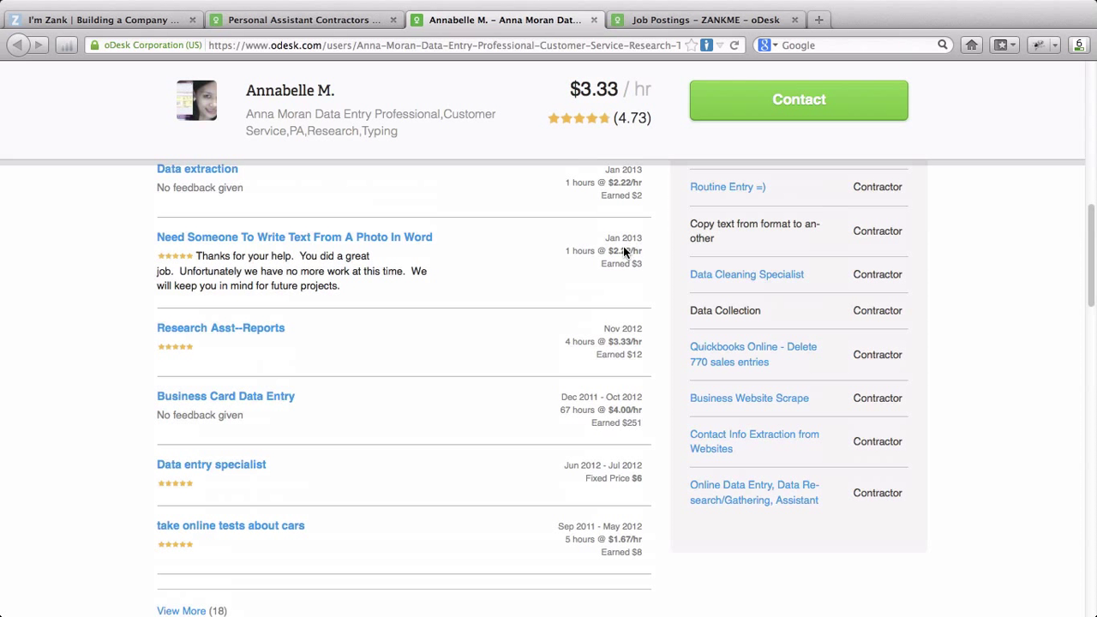
{"action": "left_click_drag", "start_coordinate": [611, 250], "coordinate": [640, 253]}
{"action": "scroll", "coordinate": [513, 298], "scroll_direction": "down", "scroll_amount": 1}
{"action": "scroll", "coordinate": [514, 297], "scroll_direction": "up", "scroll_amount": 3}
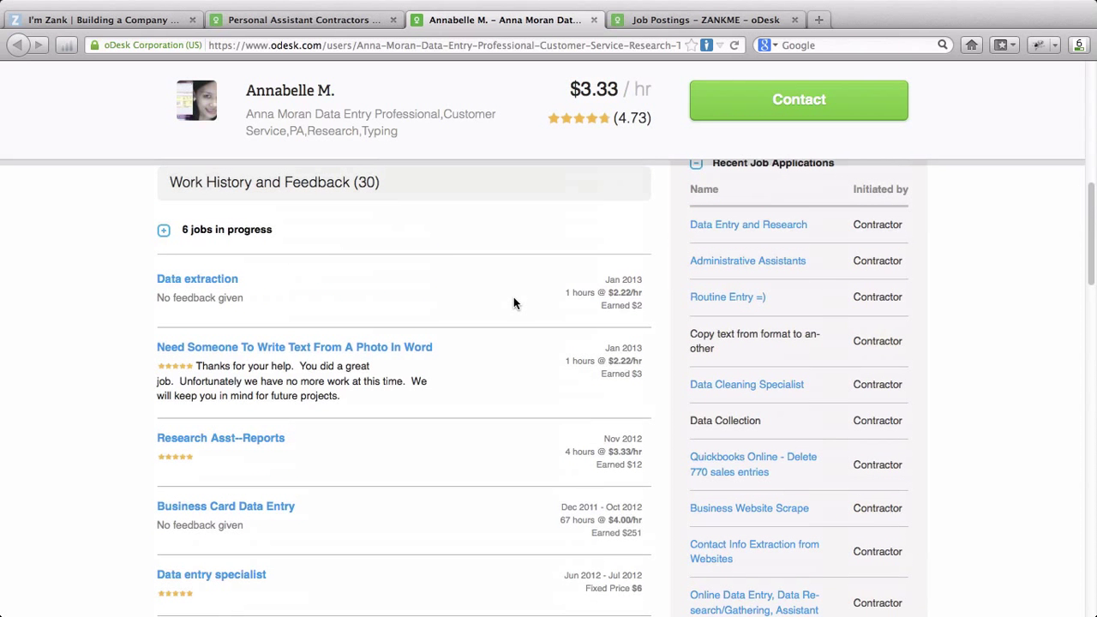
{"action": "scroll", "coordinate": [931, 253], "scroll_direction": "down", "scroll_amount": 1}
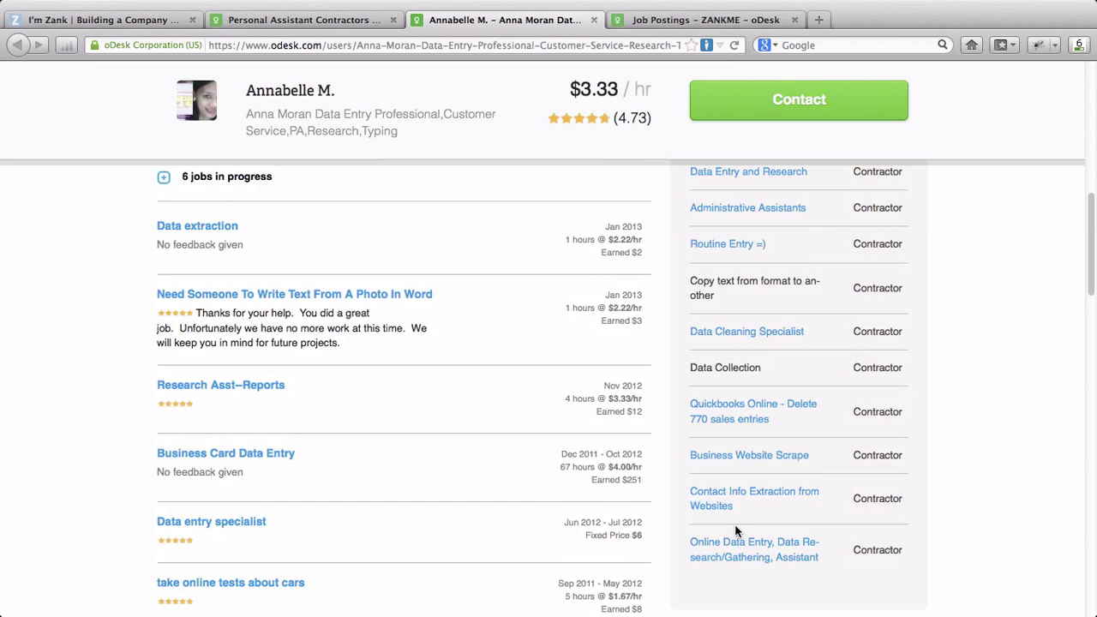
Step: Examine the contractor's Portfolio, Tests scores and rankings, Employment History and Education
{"action": "scroll", "coordinate": [733, 523], "scroll_direction": "down", "scroll_amount": 5}
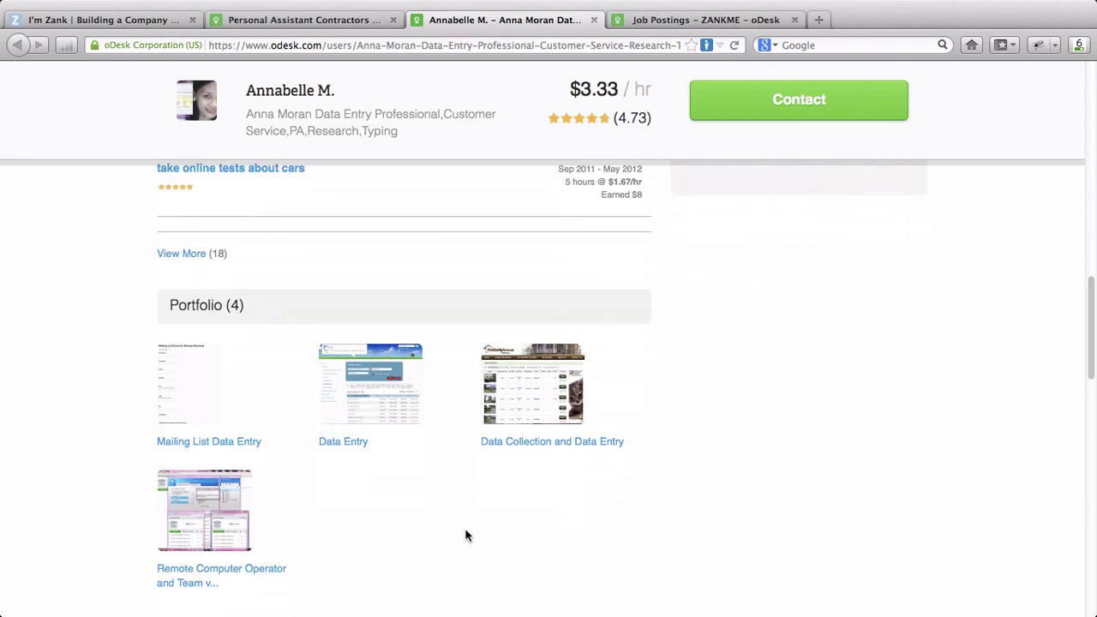
{"action": "scroll", "coordinate": [465, 533], "scroll_direction": "down", "scroll_amount": 4}
{"action": "scroll", "coordinate": [465, 533], "scroll_direction": "down", "scroll_amount": 3}
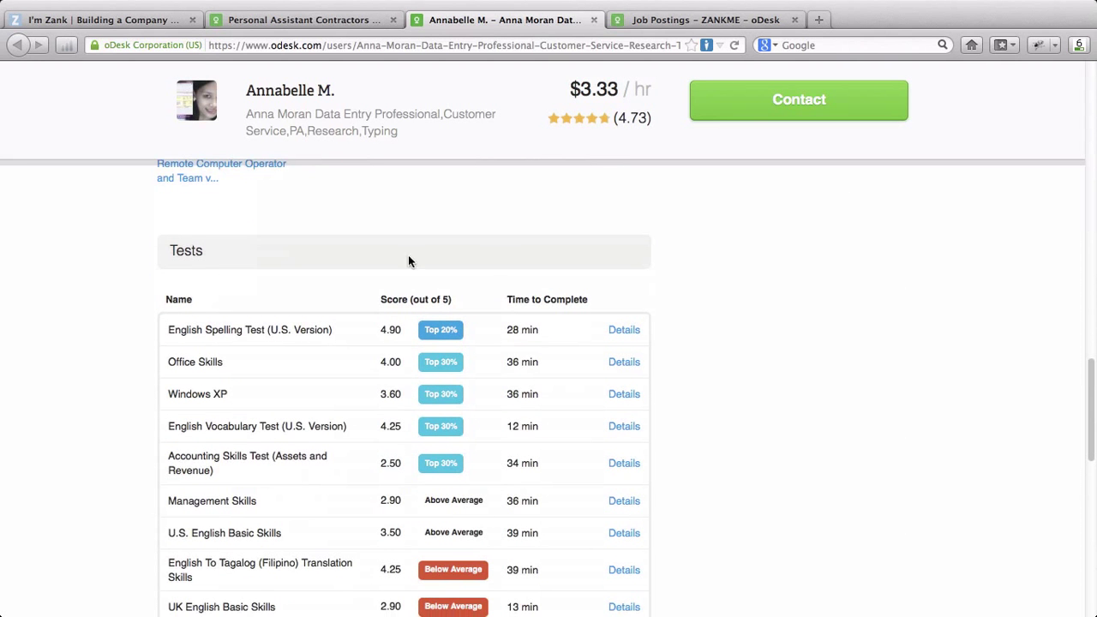
{"action": "scroll", "coordinate": [551, 471], "scroll_direction": "down", "scroll_amount": 3}
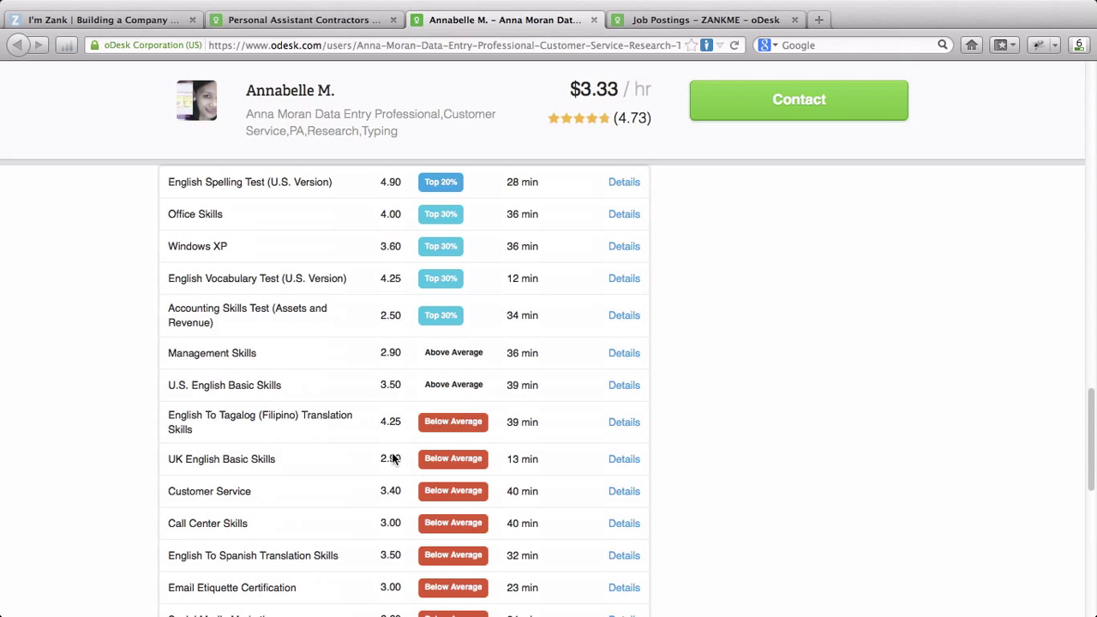
{"action": "scroll", "coordinate": [355, 463], "scroll_direction": "down", "scroll_amount": 3}
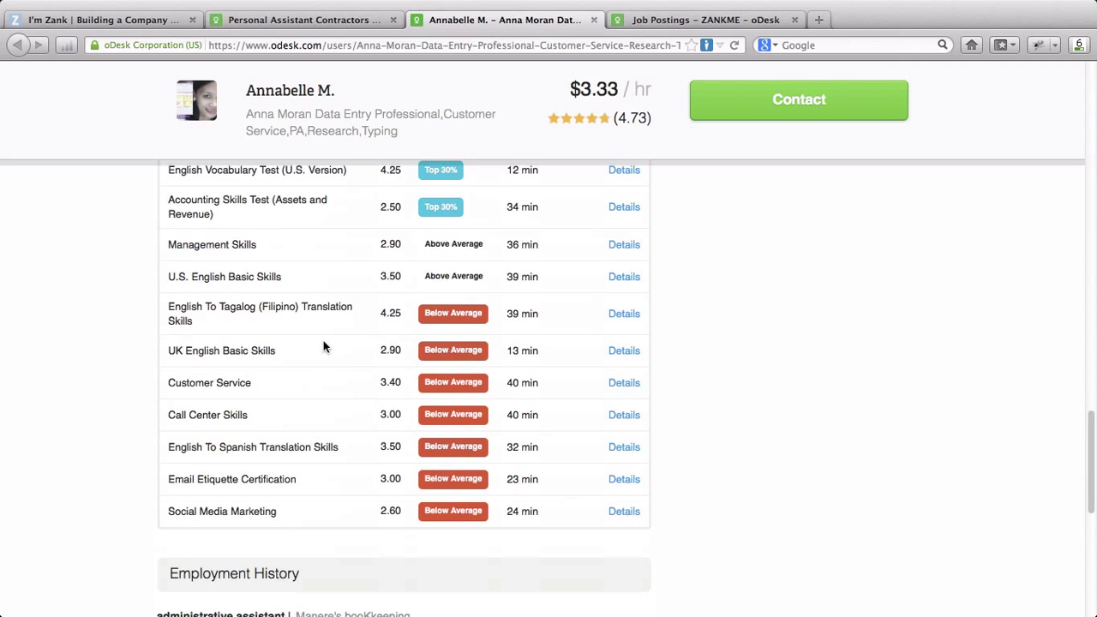
{"action": "scroll", "coordinate": [126, 429], "scroll_direction": "up", "scroll_amount": 3}
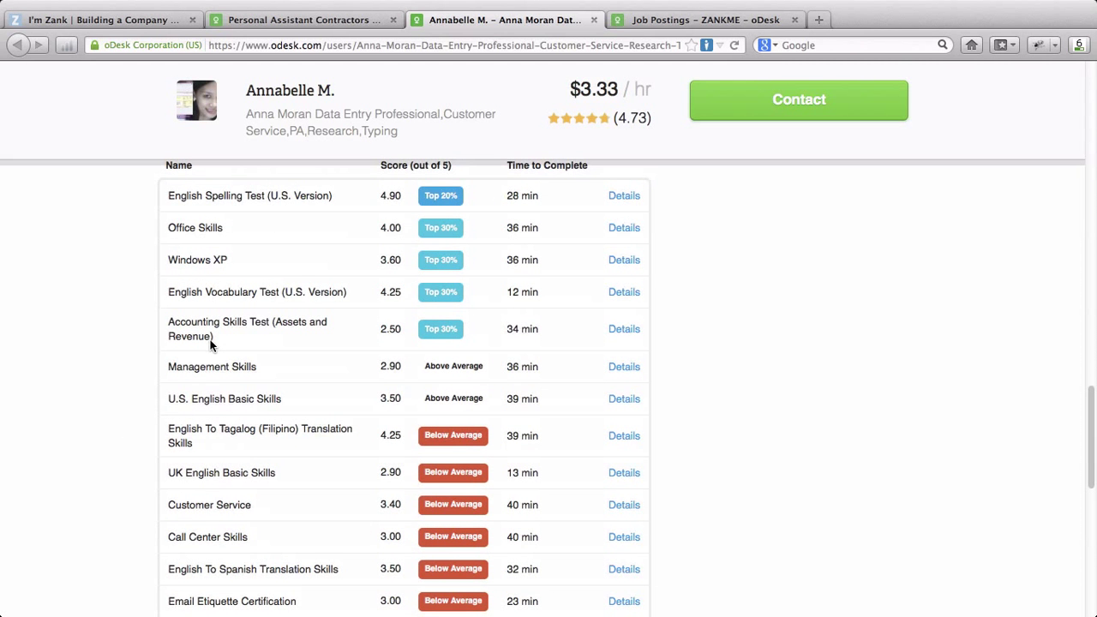
{"action": "scroll", "coordinate": [131, 408], "scroll_direction": "down", "scroll_amount": 10}
{"action": "scroll", "coordinate": [130, 408], "scroll_direction": "down", "scroll_amount": 4}
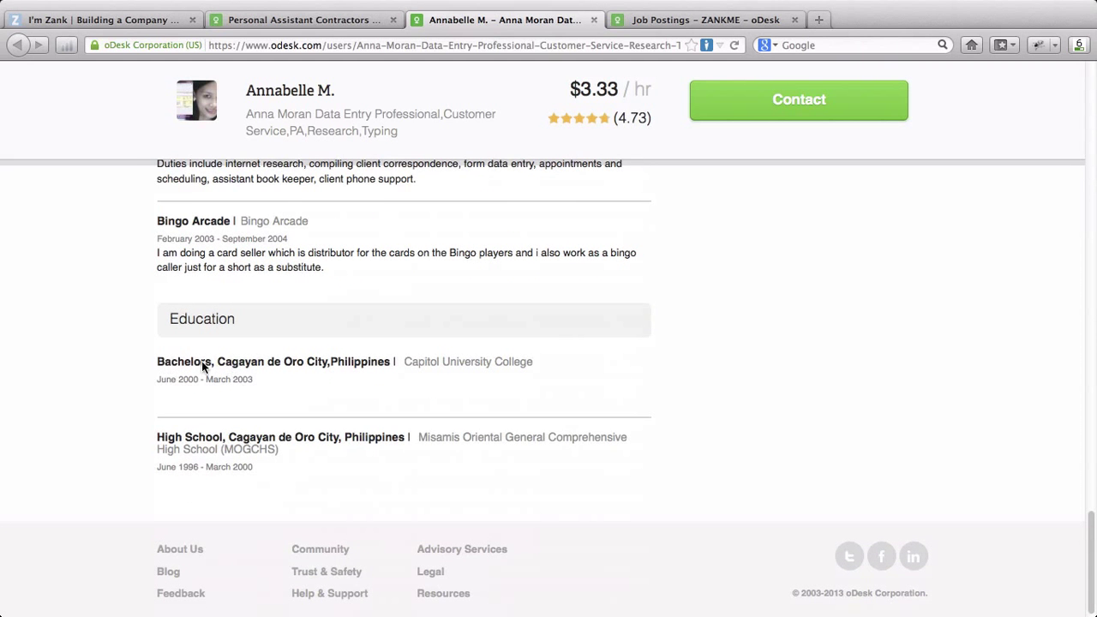
Step: Return to the start of the contractor's profile and open the form for inviting this contractor to discuss a job
{"action": "scroll", "coordinate": [132, 422], "scroll_direction": "up", "scroll_amount": 15}
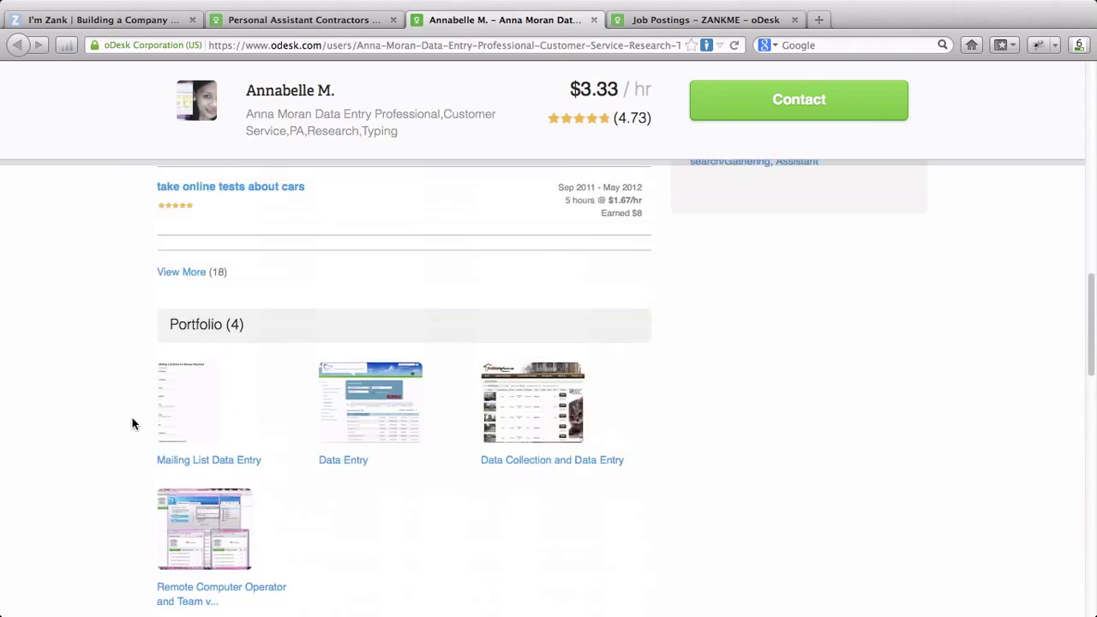
{"action": "scroll", "coordinate": [132, 423], "scroll_direction": "up", "scroll_amount": 4}
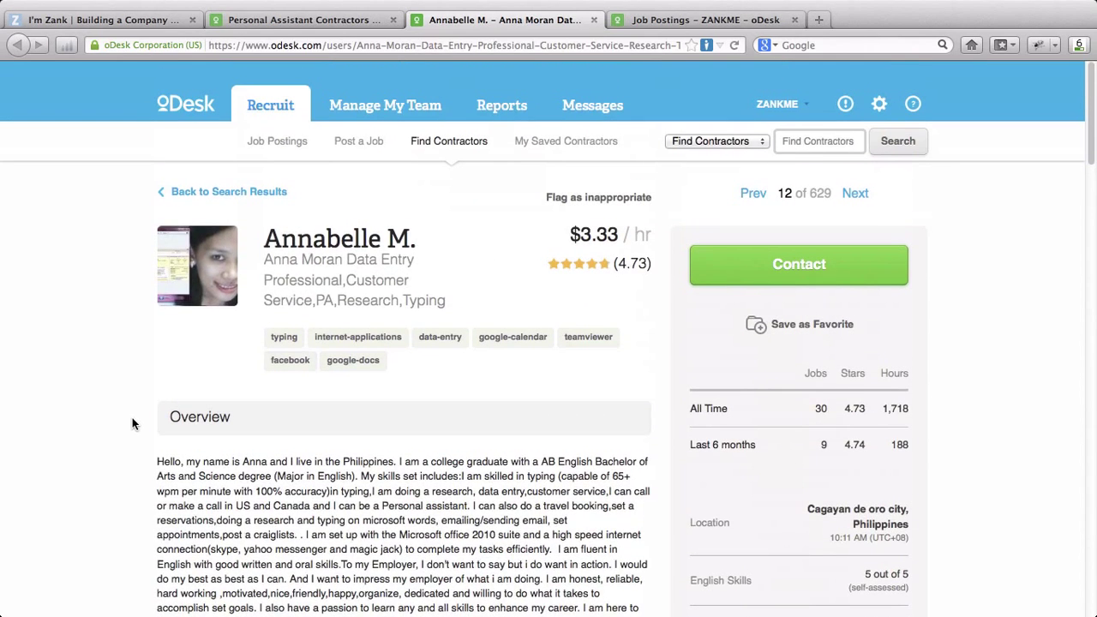
{"action": "left_click", "coordinate": [795, 263]}
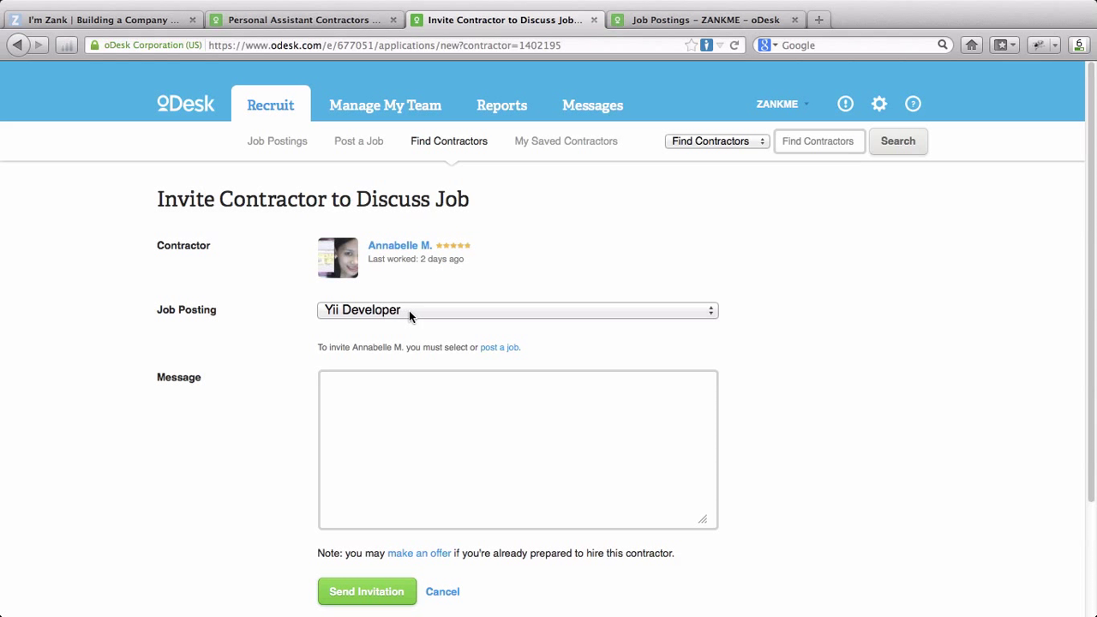
Step: Message the contractor by name: "Please let me know if you are interested in the job I have posted", adding a look-forward closing and signature
{"action": "left_click", "coordinate": [358, 390]}
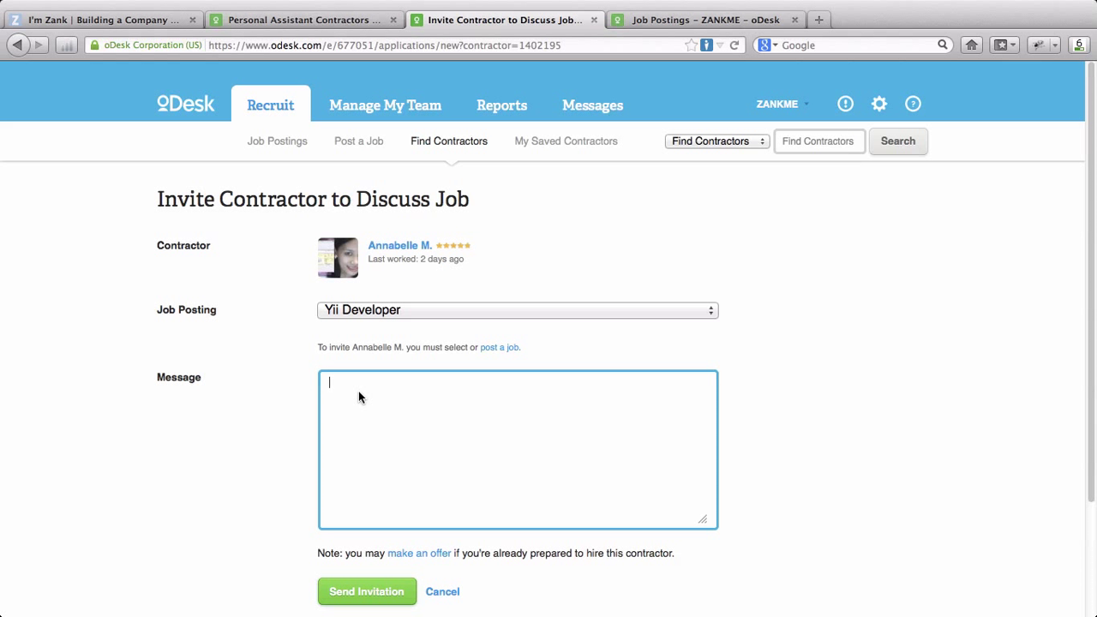
{"action": "type", "text": "Hi Annabelle,"}
{"action": "key", "text": "Return"}
{"action": "type", "text": "Please let me know if you are interested in the job I have posted. I look forward to hearing from you. Best, -Zank"}
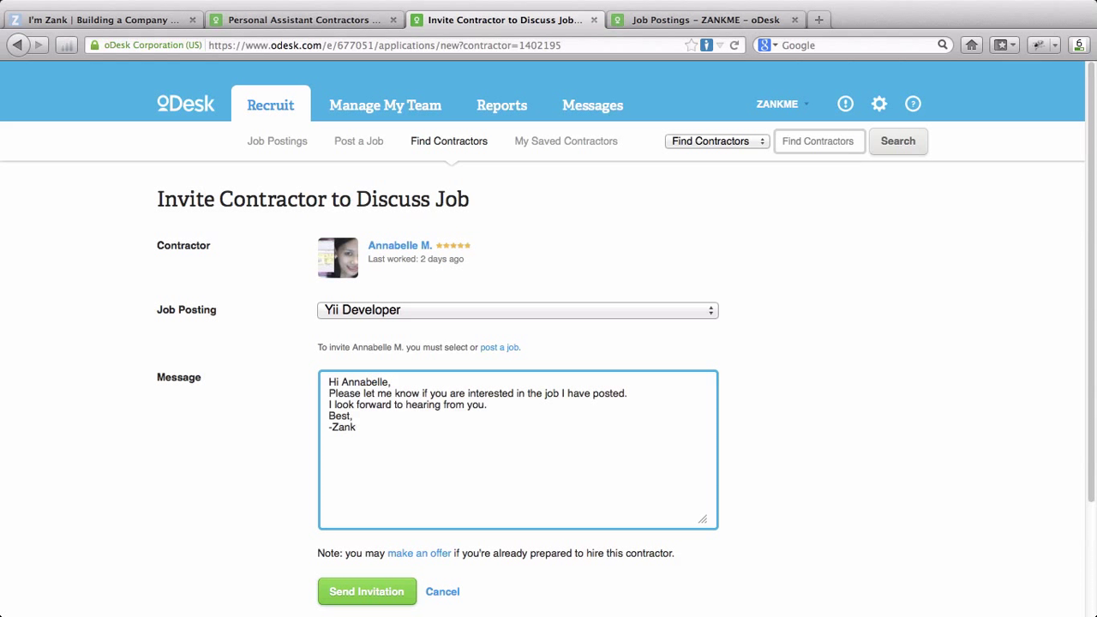